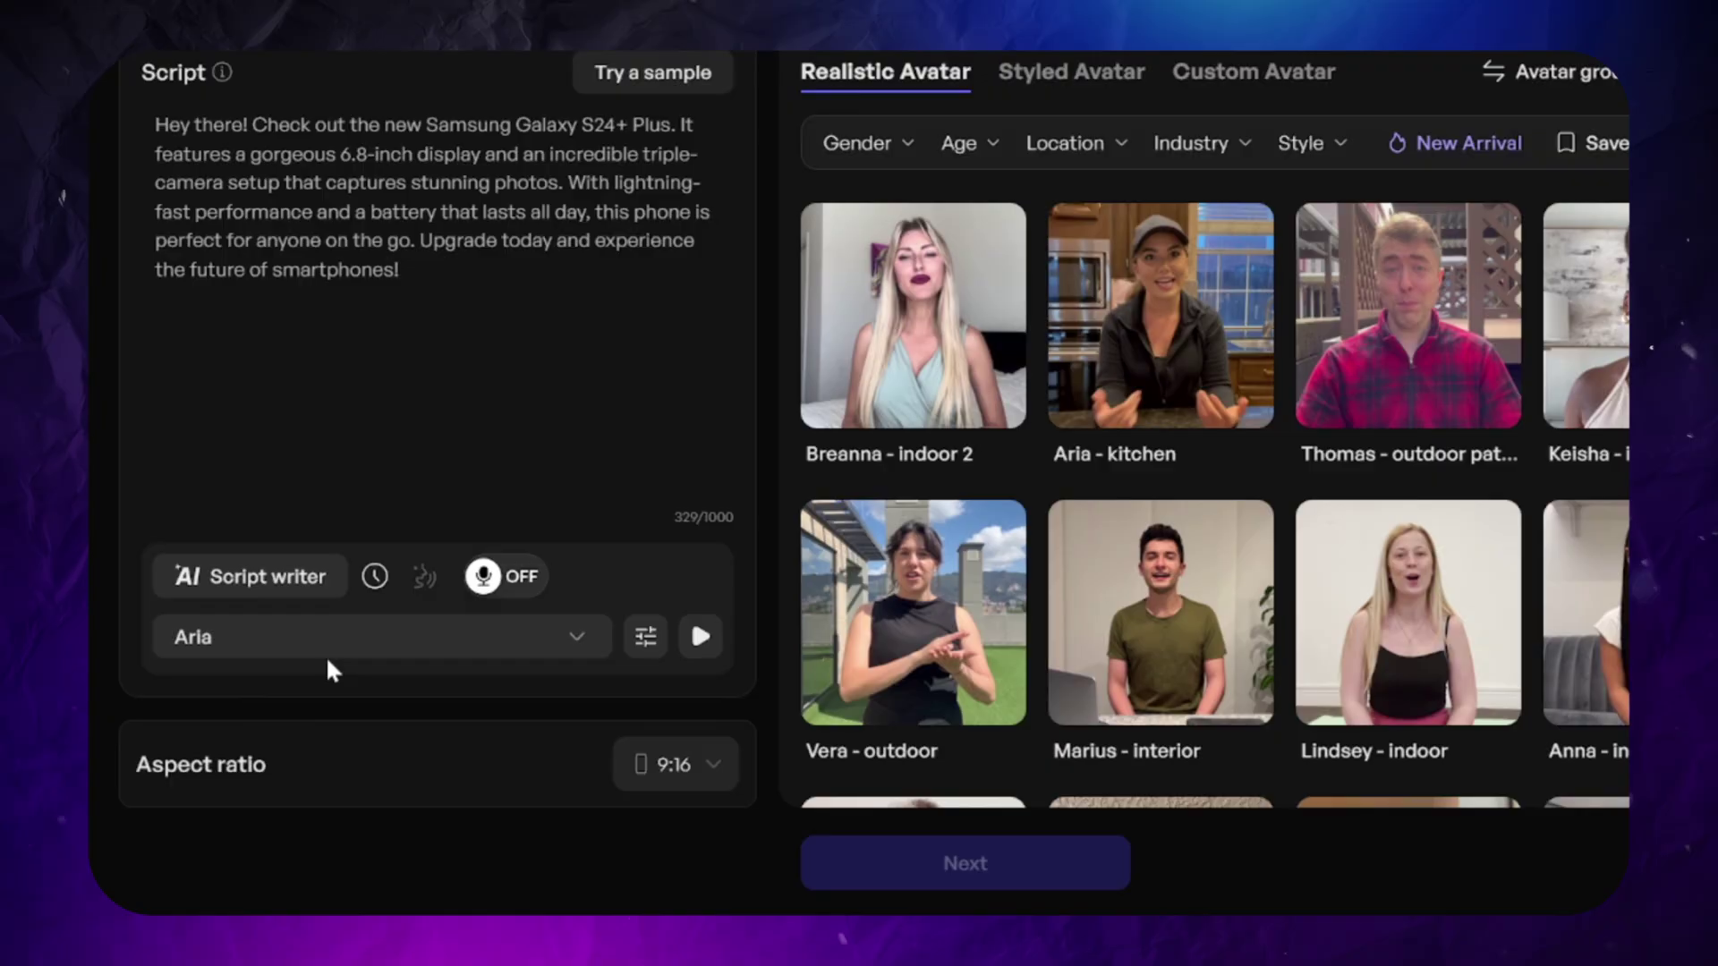
- Check the Aria voice's settings for speed, stability, clarity and style exaggeration, and close them
{"action": "left_click", "coordinate": [676, 728]}
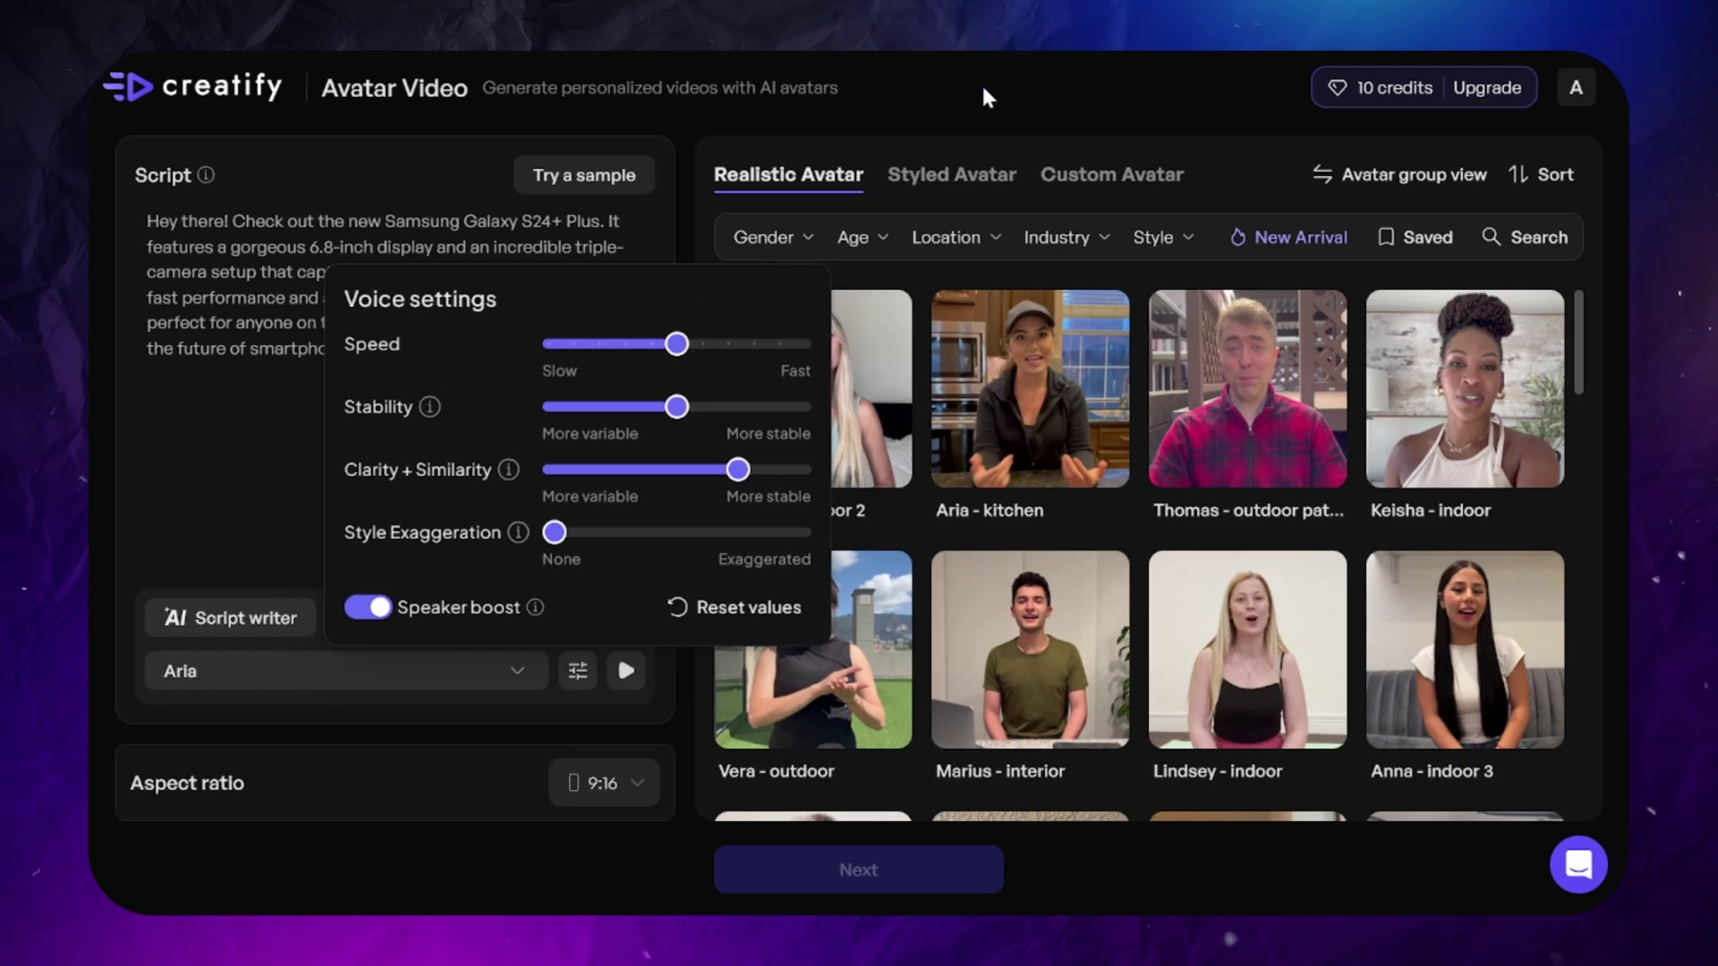
{"action": "key", "text": "Escape"}
{"action": "scroll", "coordinate": [1370, 518], "scroll_direction": "down", "scroll_amount": 3}
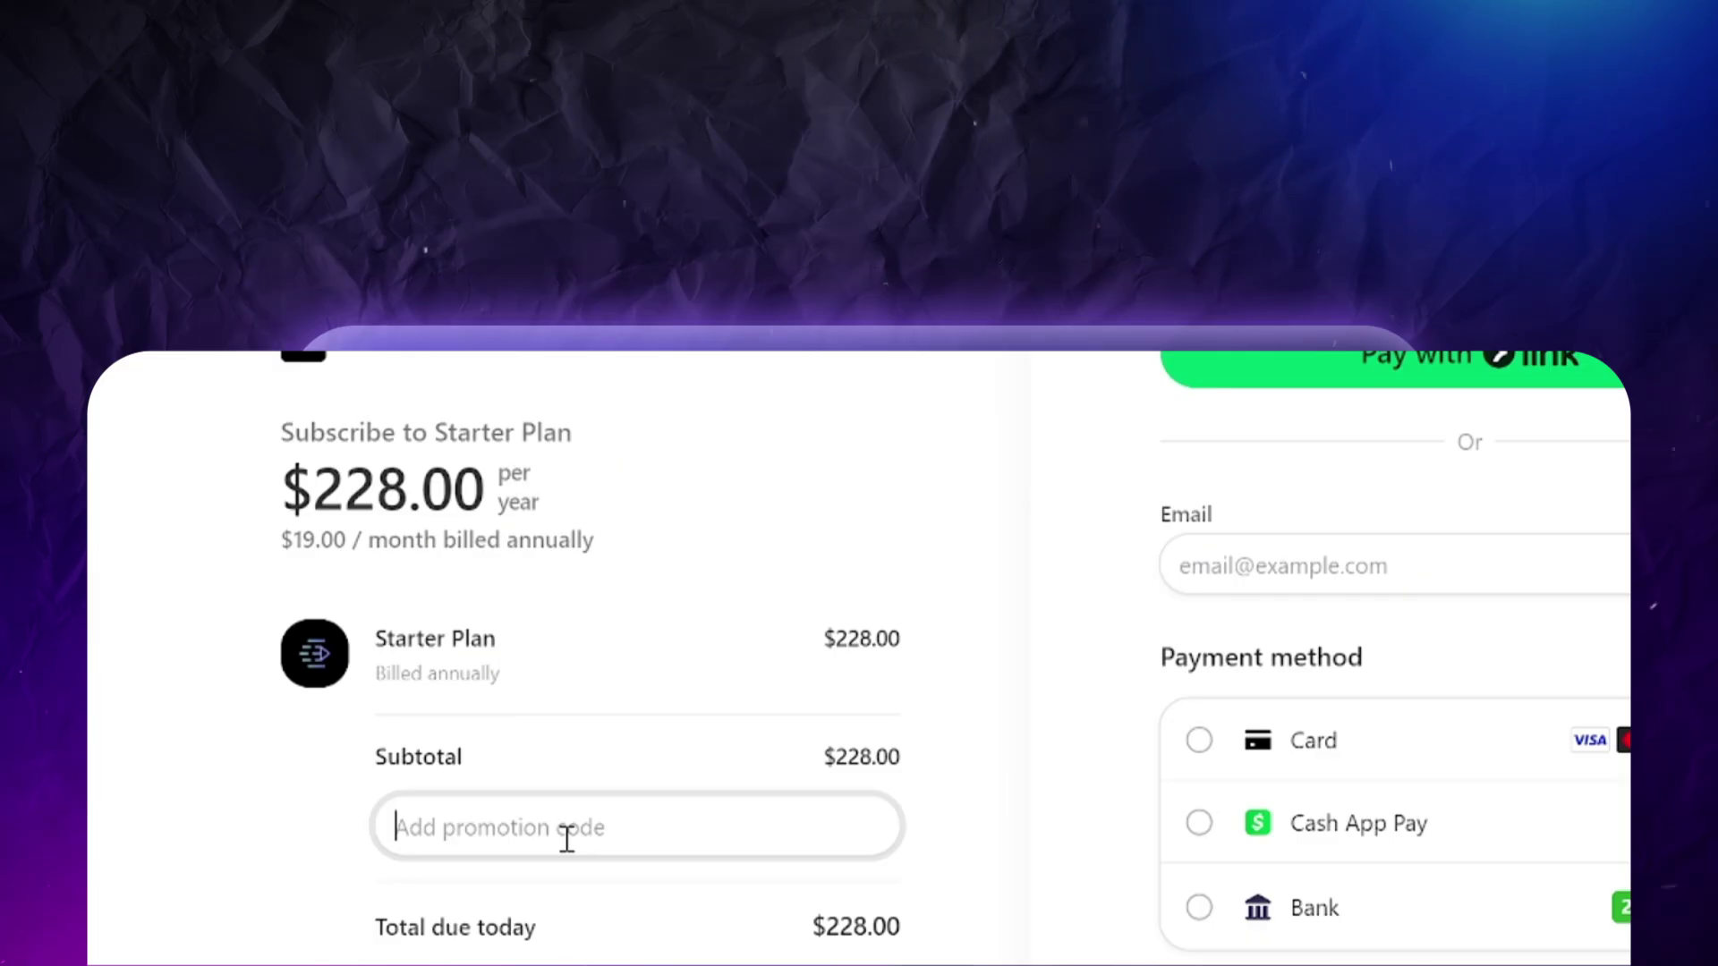
- Apply the promotion code TEAM15 to the annual Starter Plan subscription
{"action": "left_click", "coordinate": [568, 832]}
{"action": "type", "text": "TEAM15"}
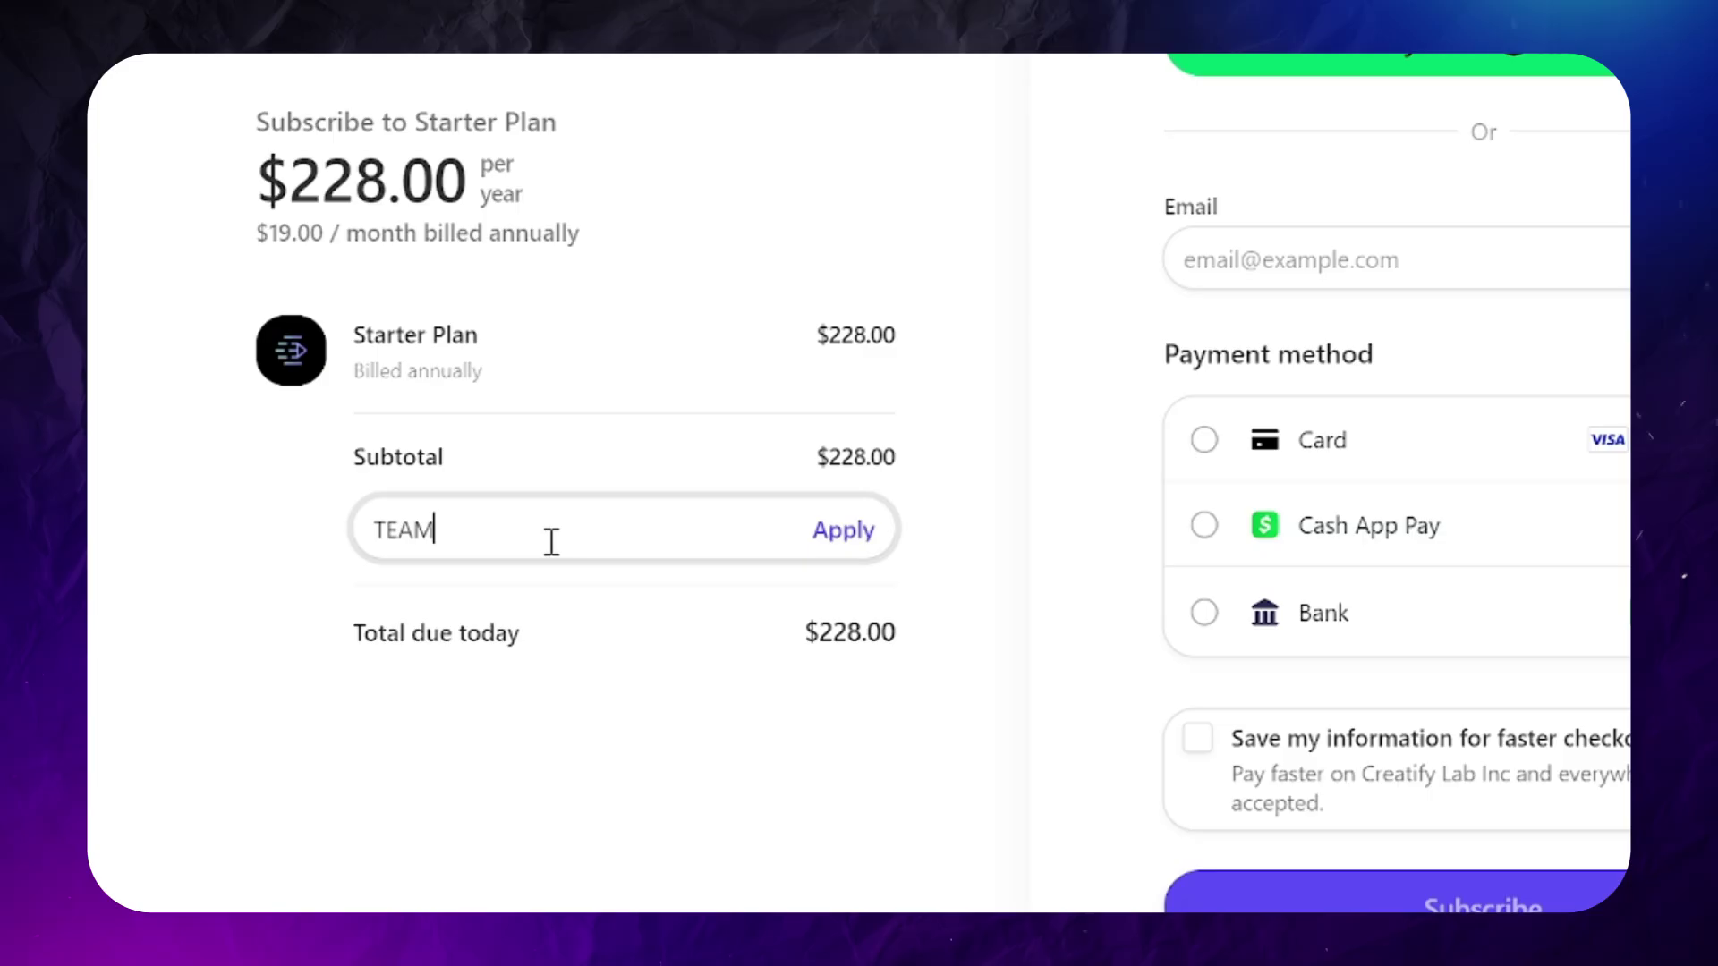
{"action": "left_click", "coordinate": [818, 554]}
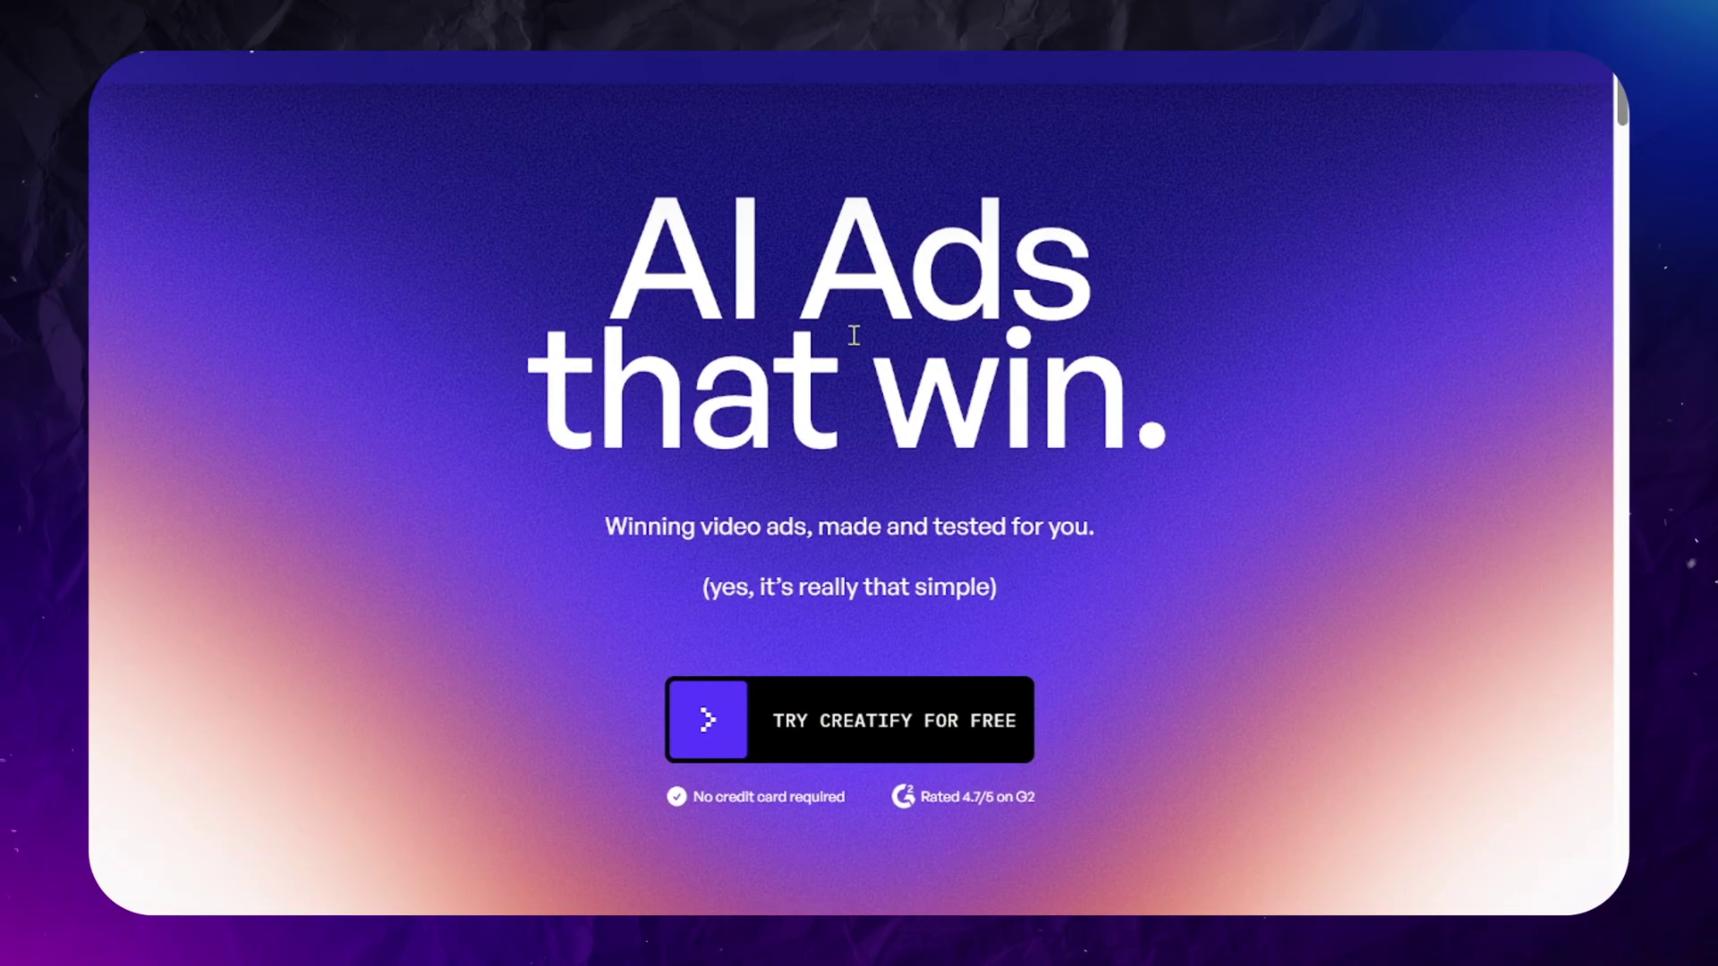
- Start trying Creatify for free from its landing page and go to the home dashboard
{"action": "scroll", "coordinate": [851, 337], "scroll_direction": "down", "scroll_amount": 4}
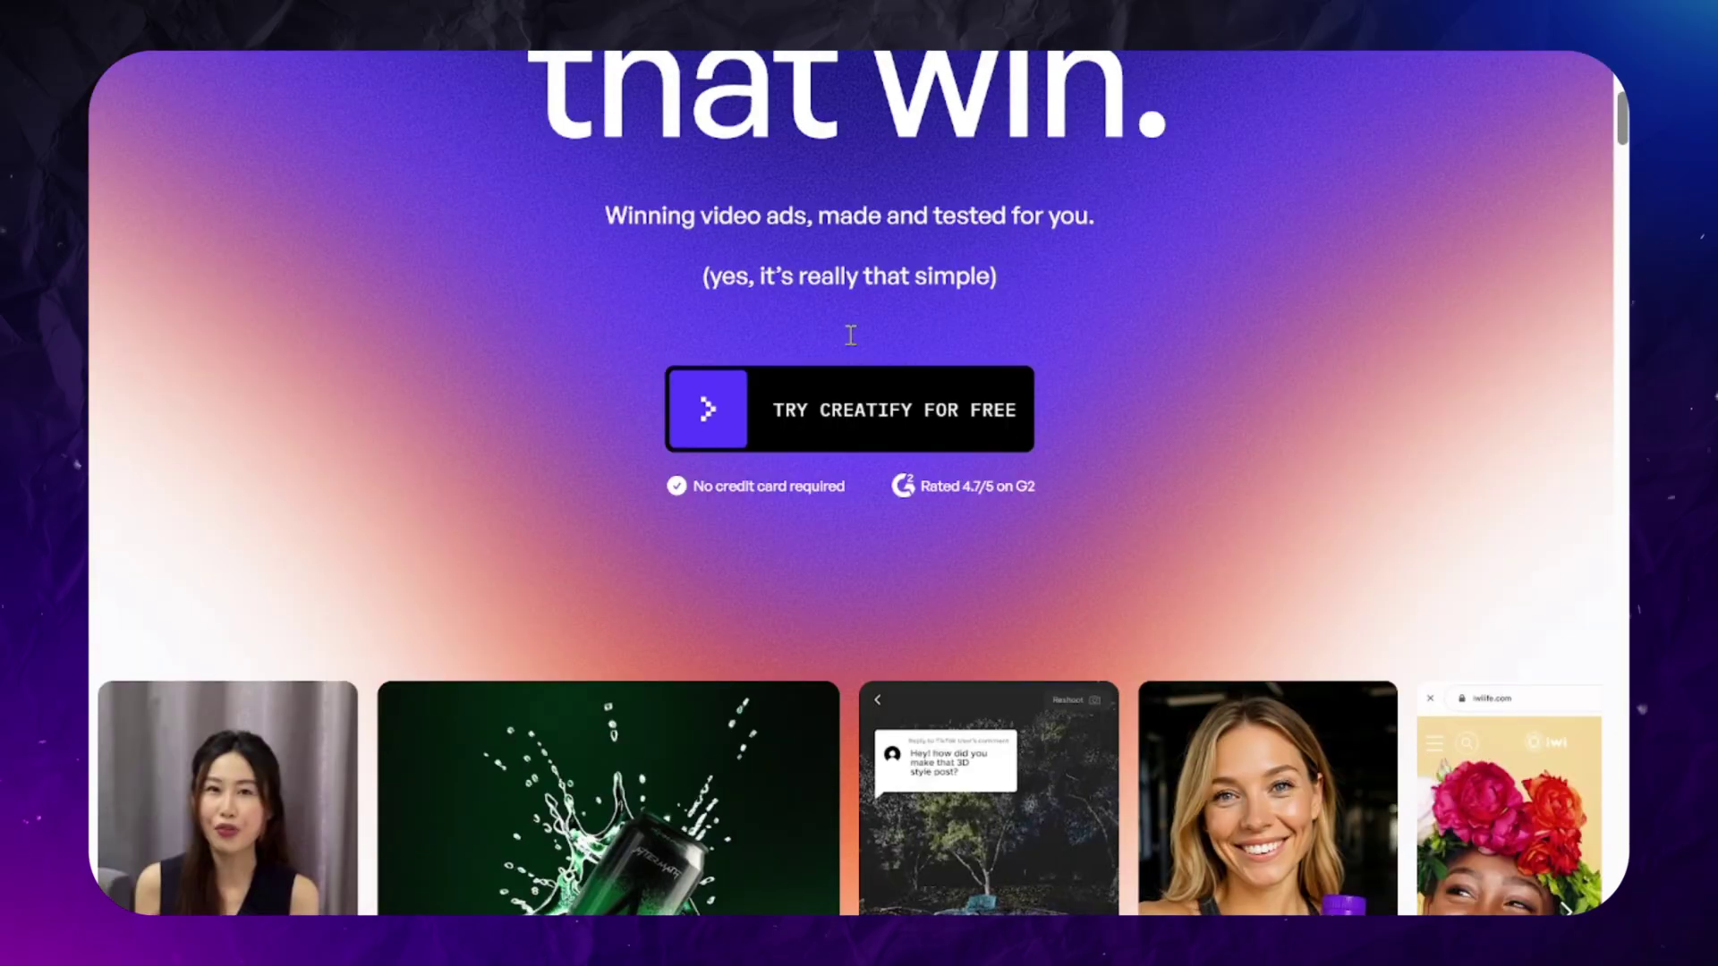
{"action": "left_click", "coordinate": [658, 398]}
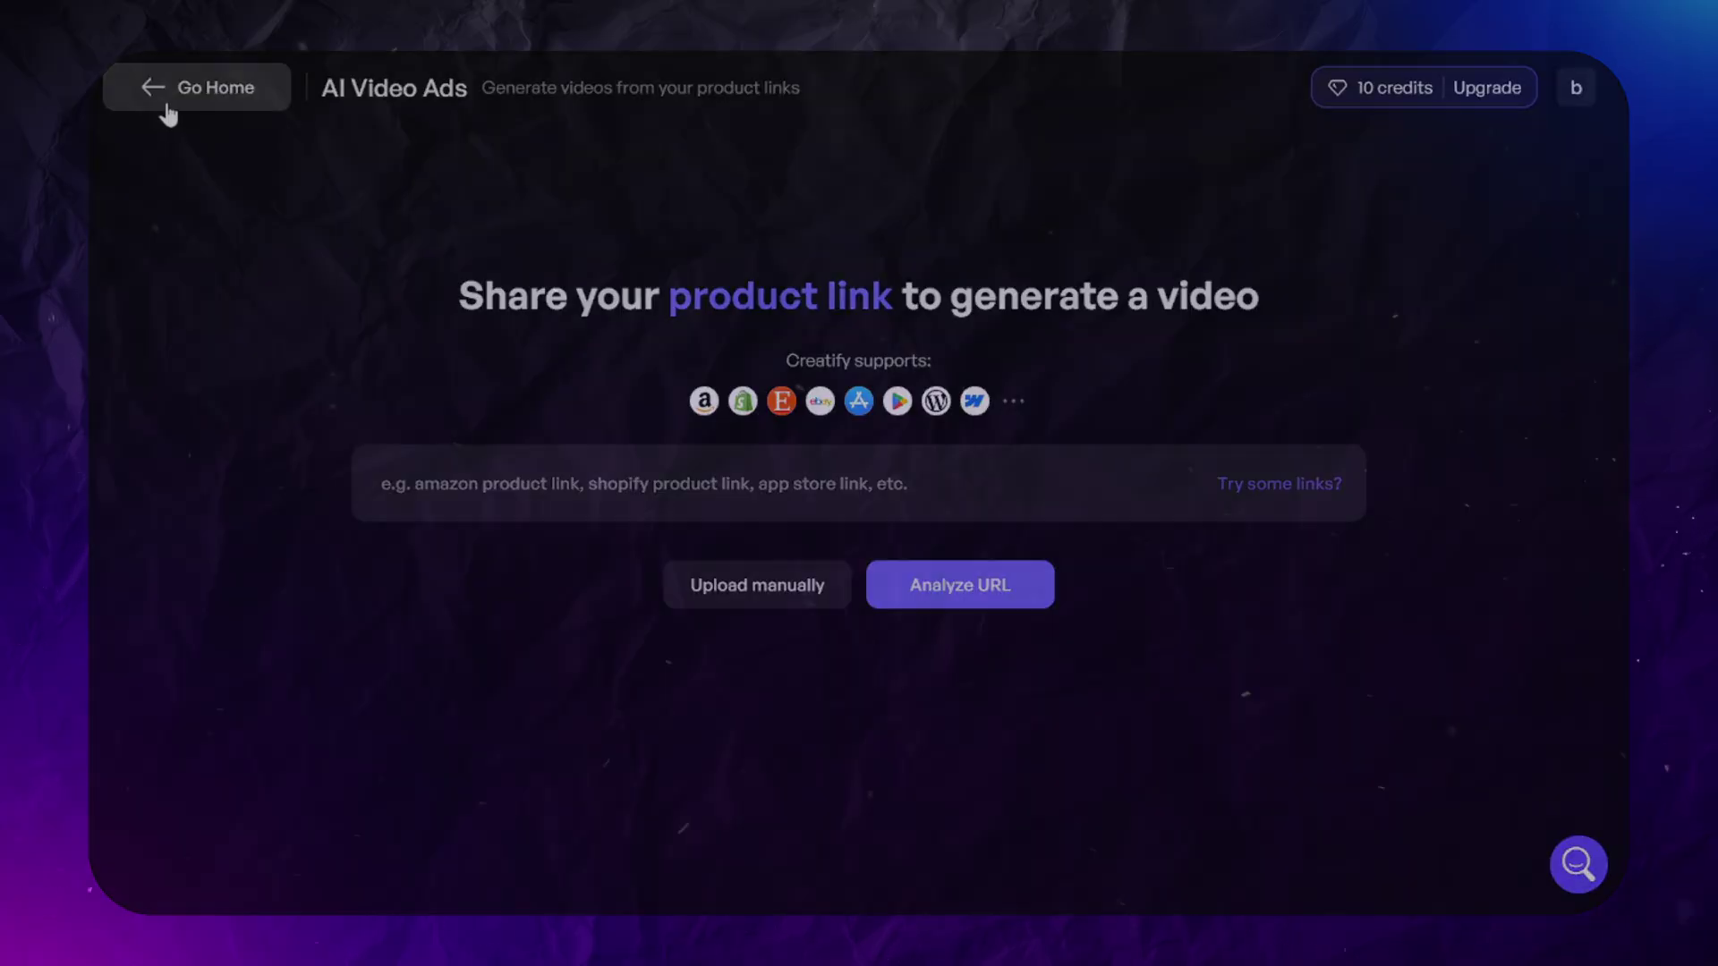
{"action": "left_click", "coordinate": [169, 108]}
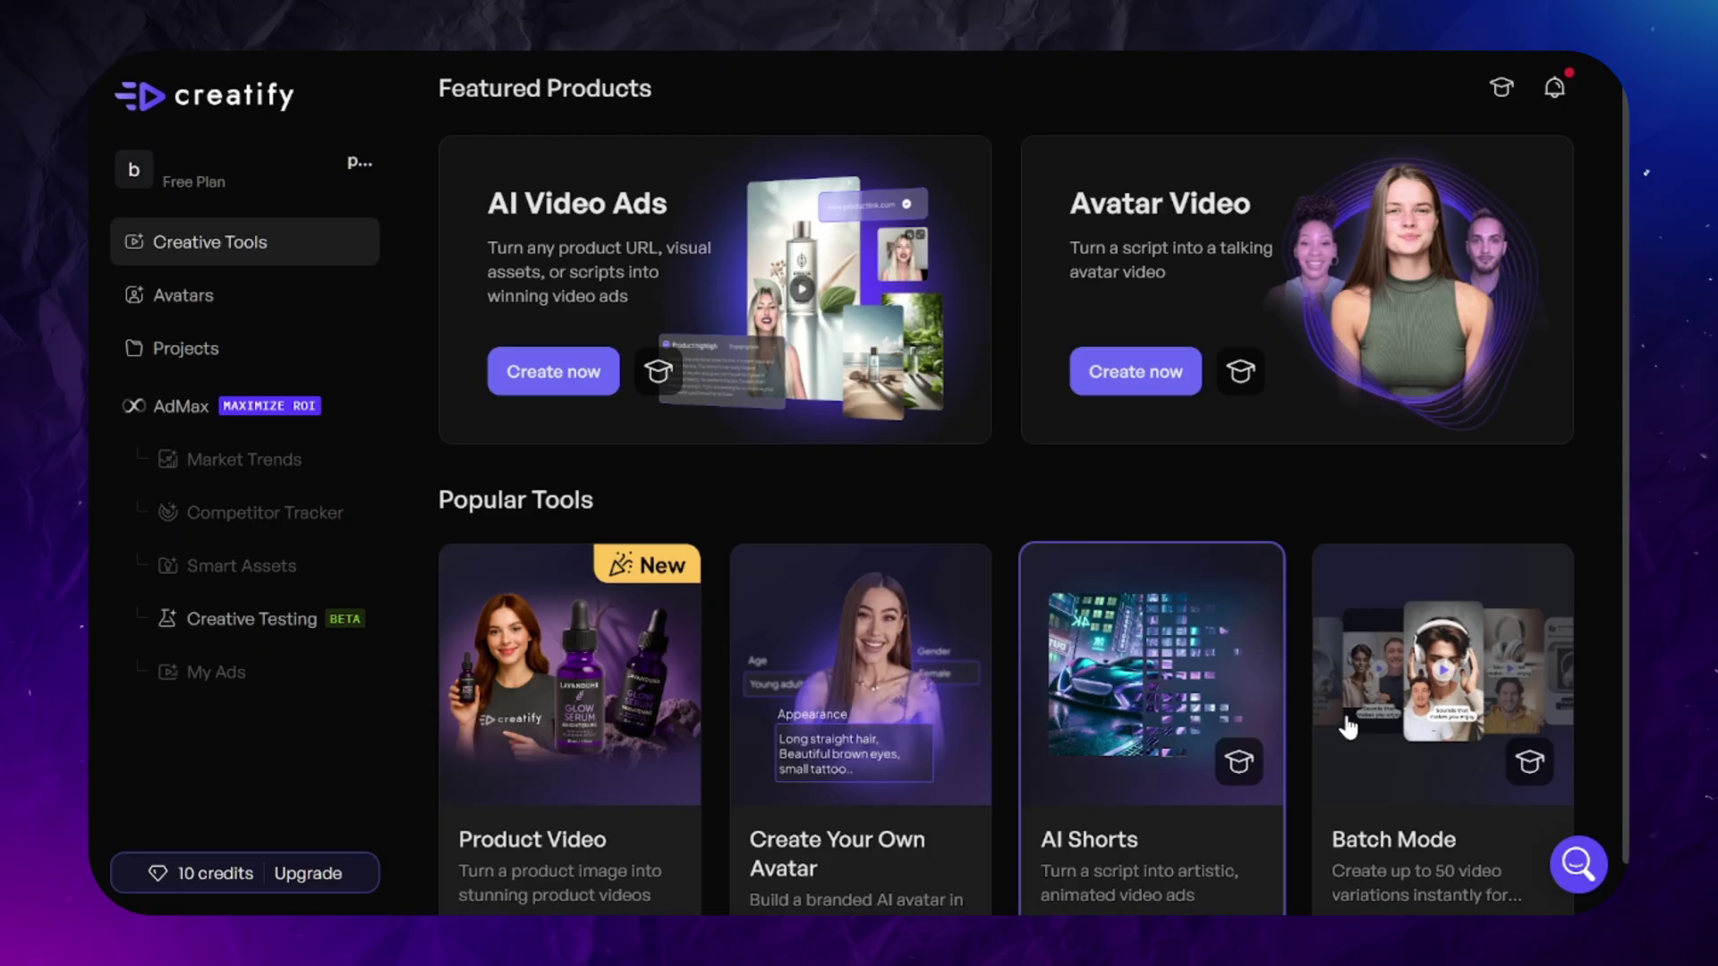
- Look through the Avatars, Projects and AdMax pages and return to Creative Tools
{"action": "left_click", "coordinate": [164, 297]}
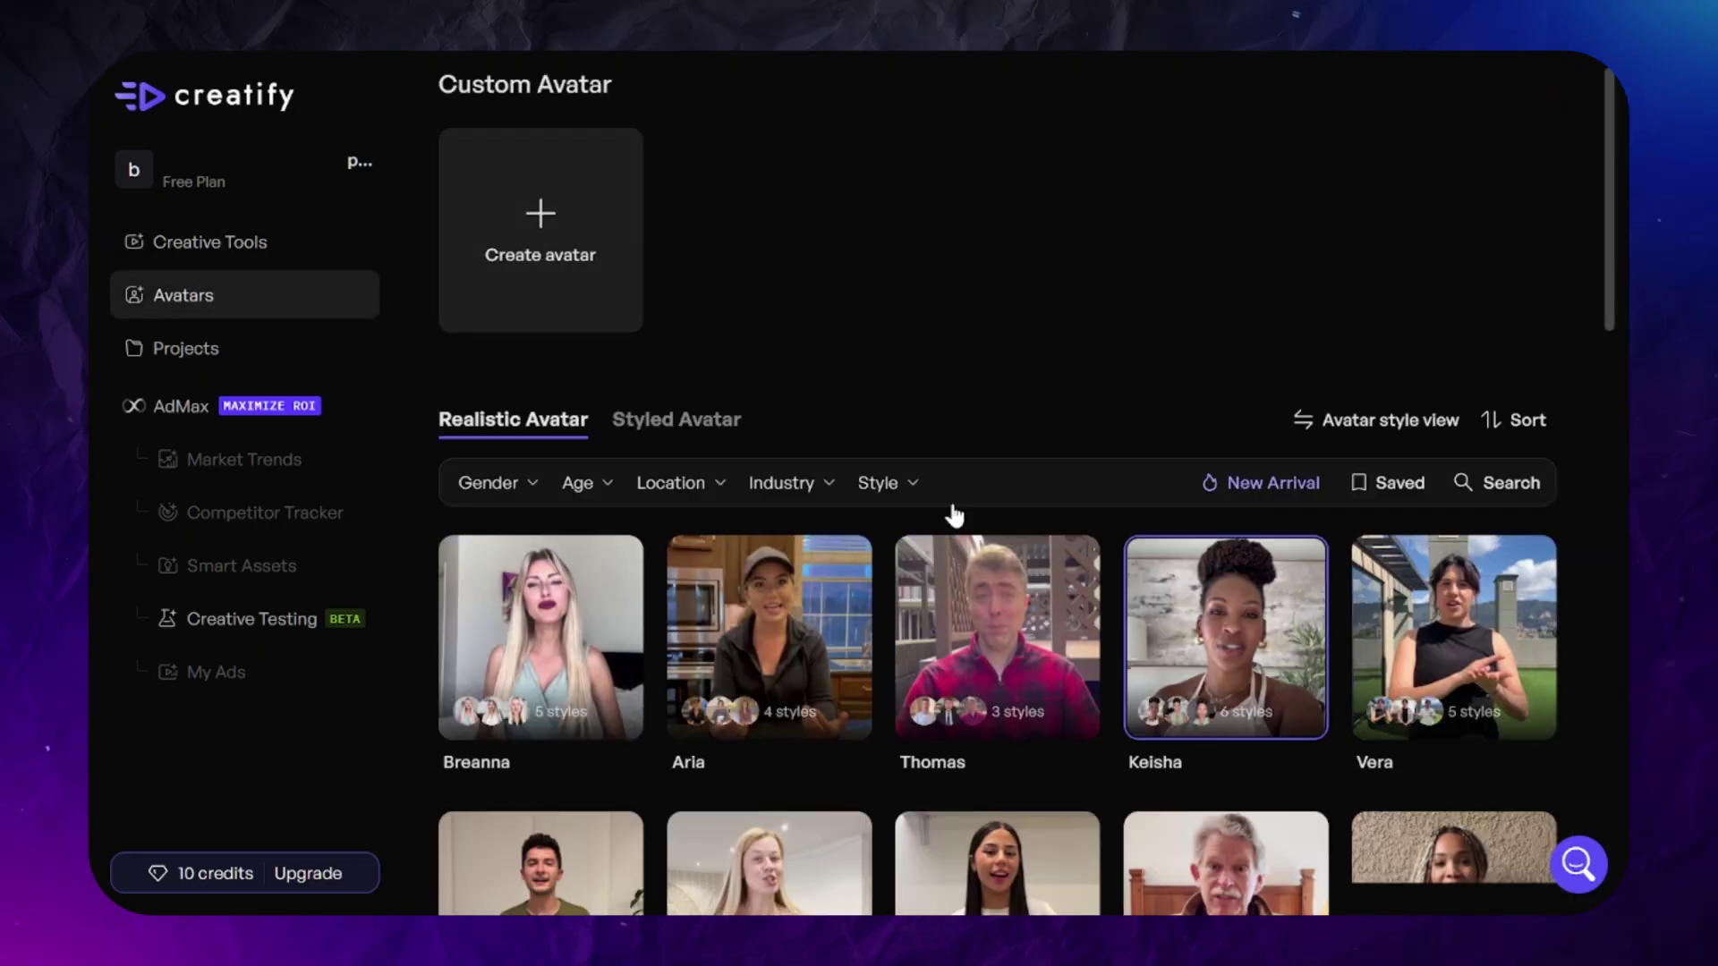
{"action": "left_click", "coordinate": [211, 346]}
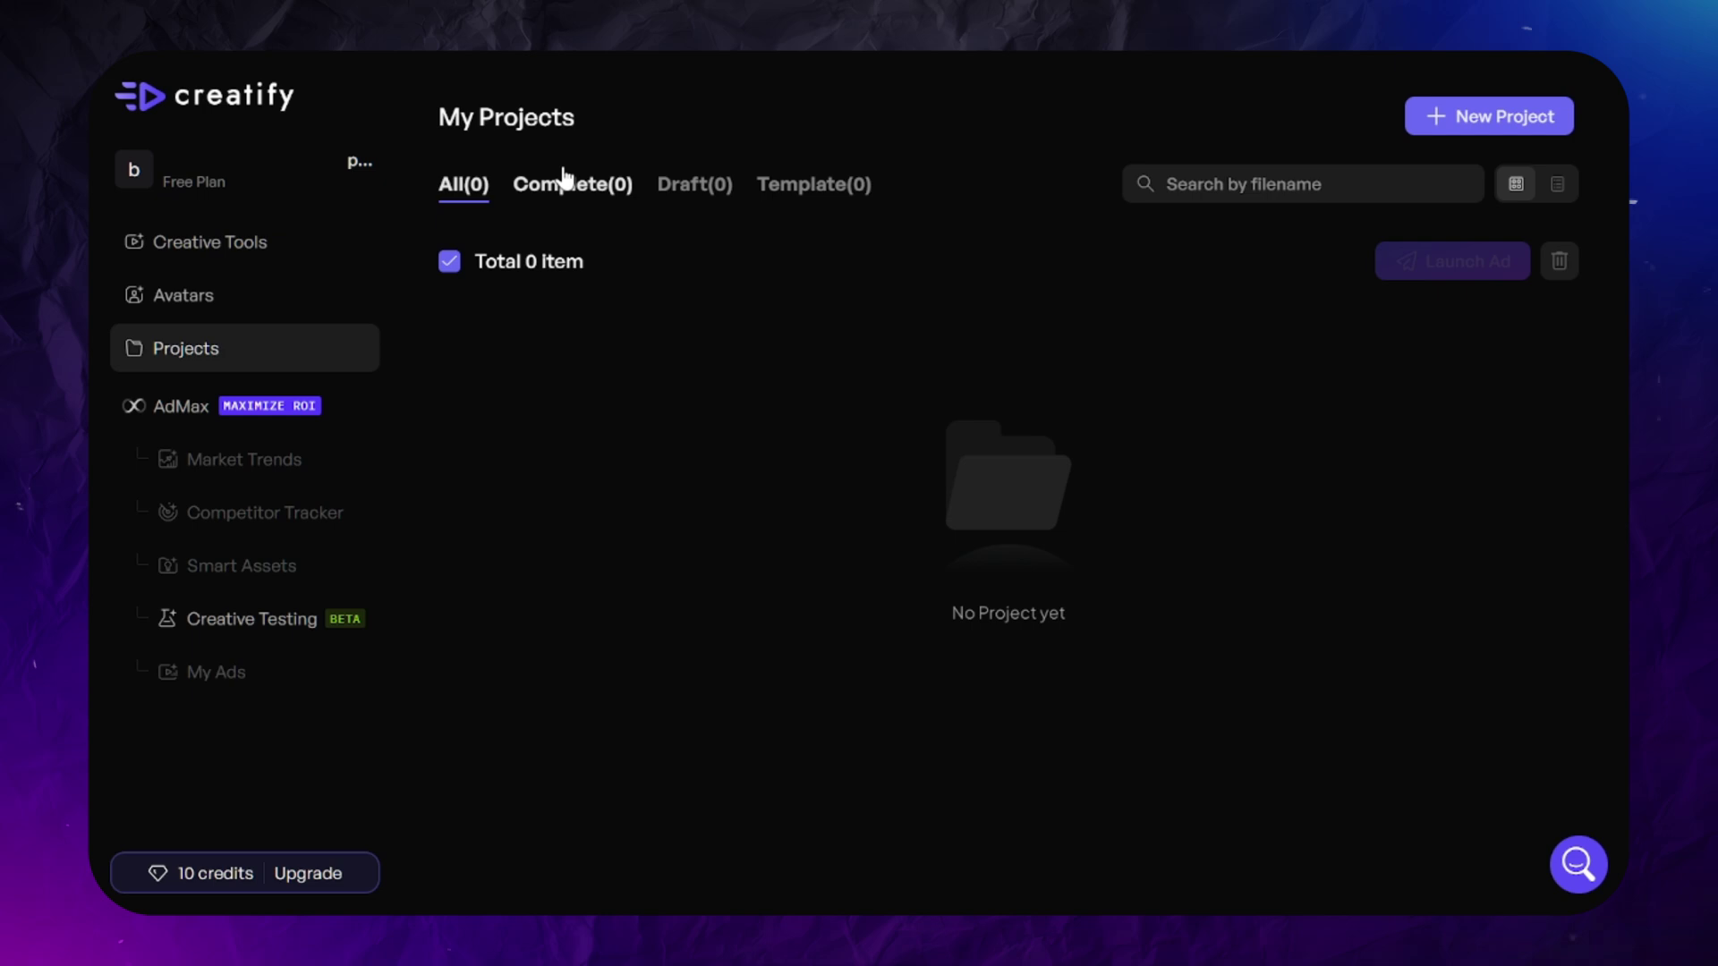
{"action": "left_click", "coordinate": [265, 419]}
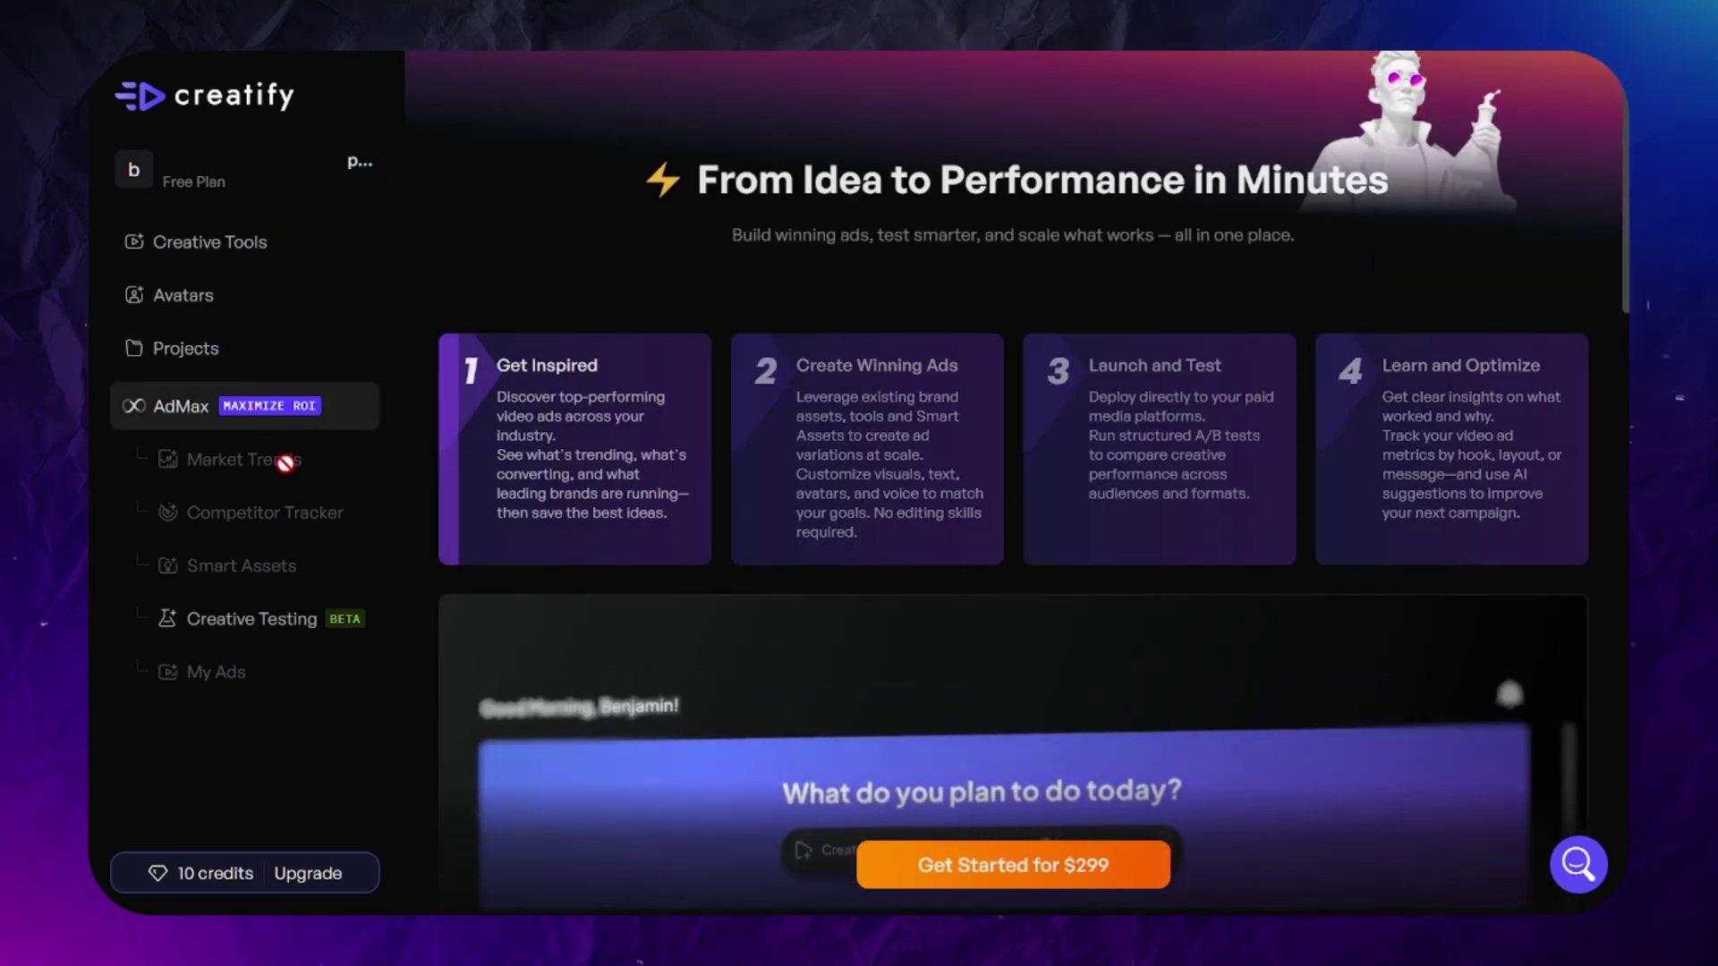
{"action": "left_click", "coordinate": [257, 242]}
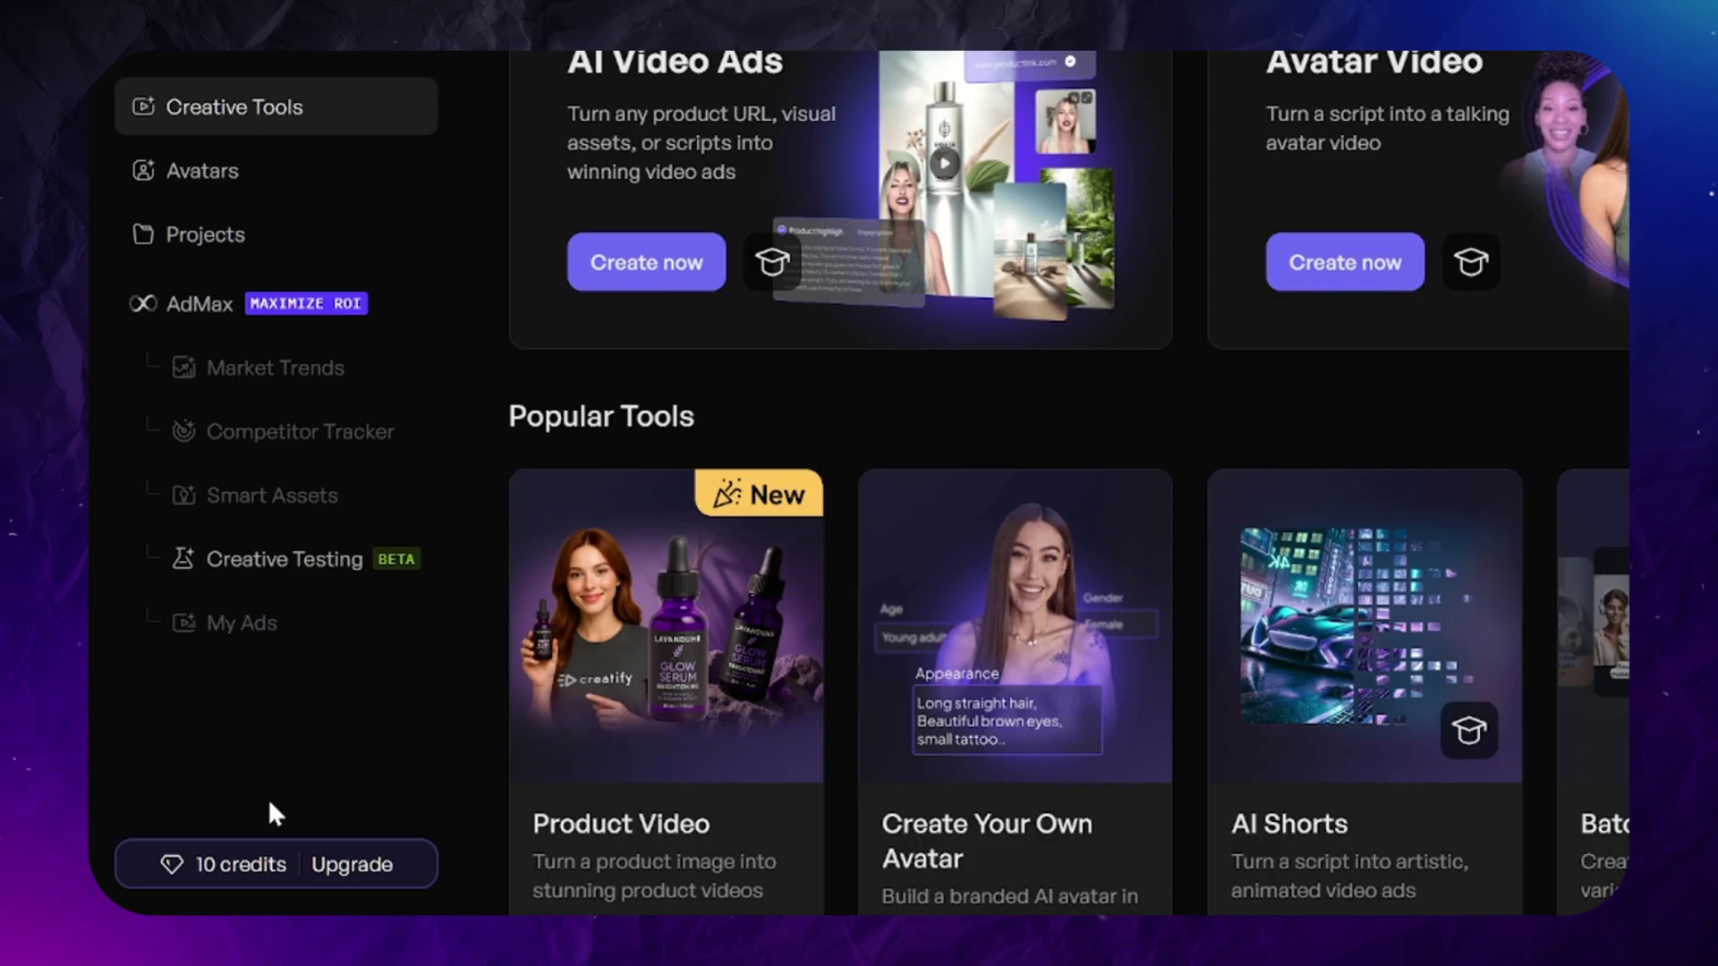
- Open the Product Video tool and upload the Head & Shoulders shampoo bottle as the product image
{"action": "left_click", "coordinate": [644, 667]}
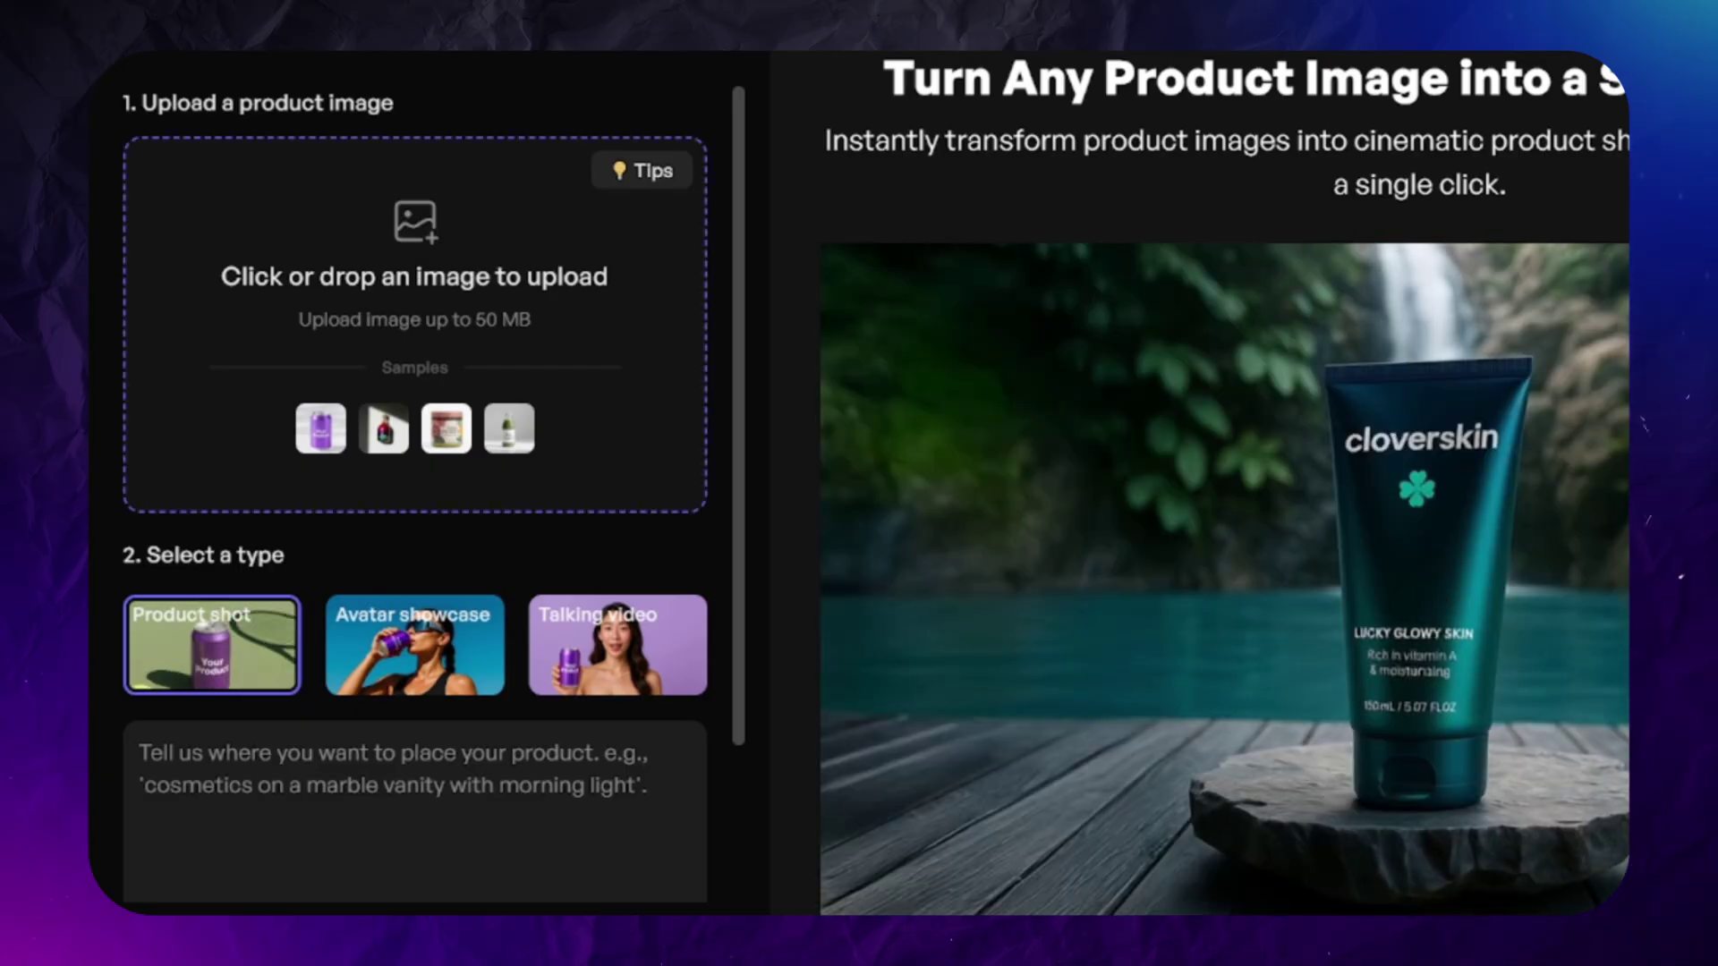
{"action": "left_click", "coordinate": [411, 255]}
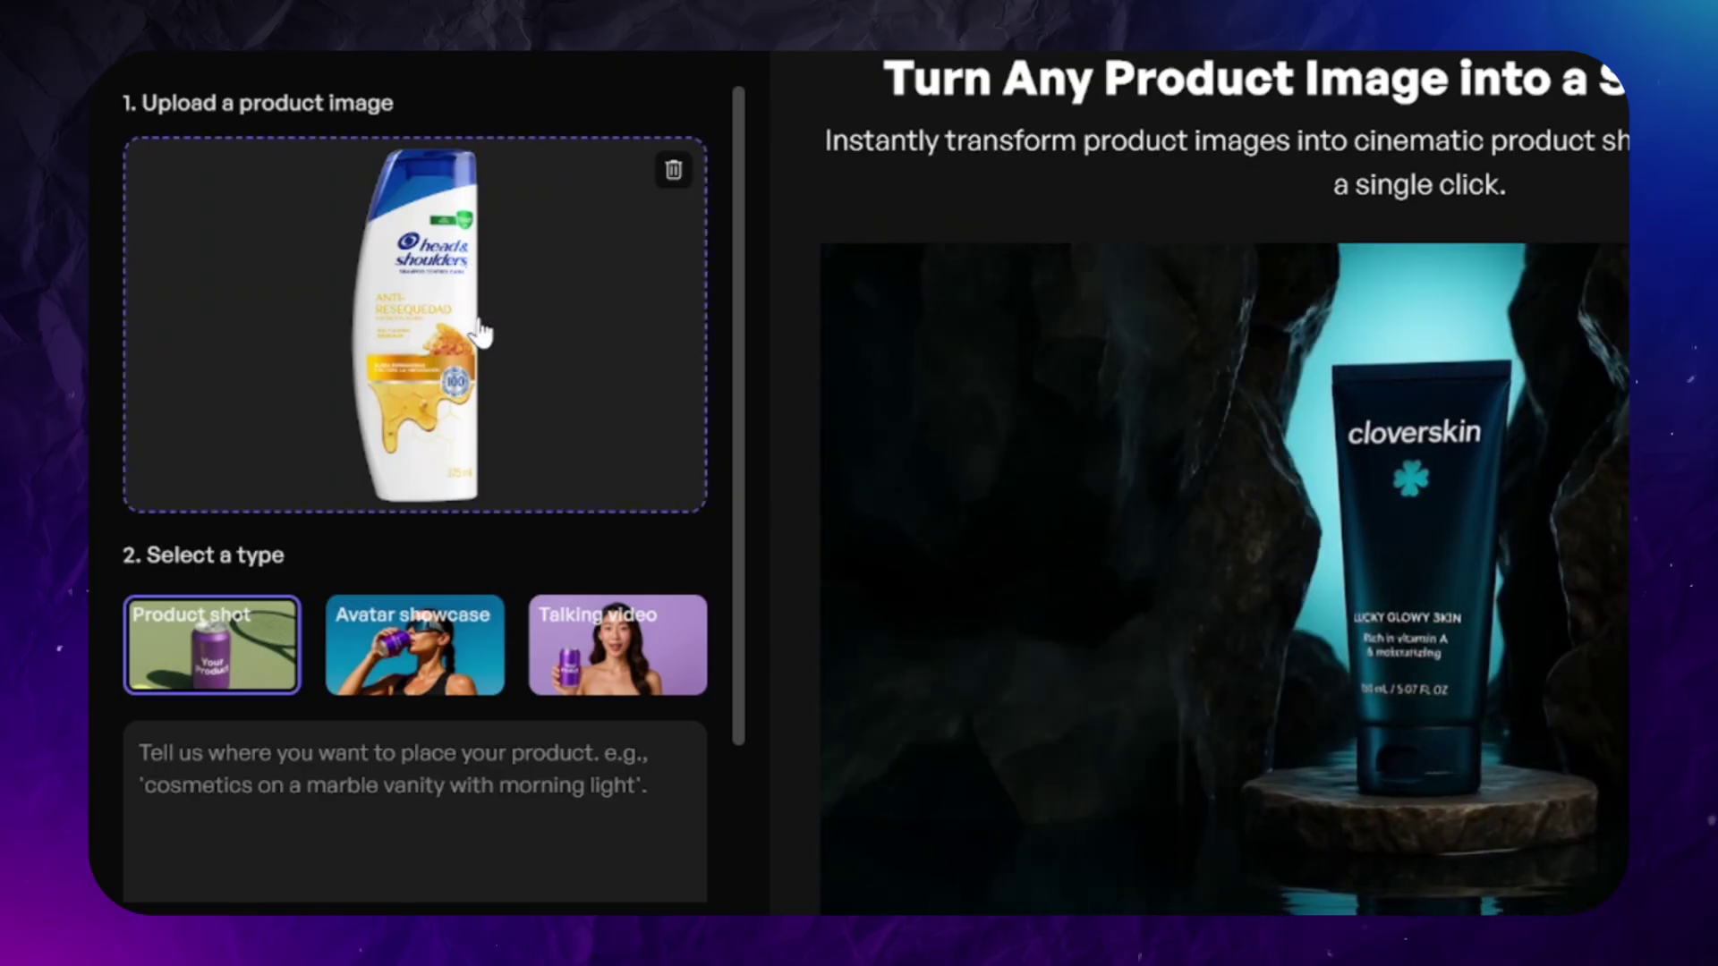
- Set the product shot's format to Portrait
{"action": "scroll", "coordinate": [394, 706], "scroll_direction": "down", "scroll_amount": 4}
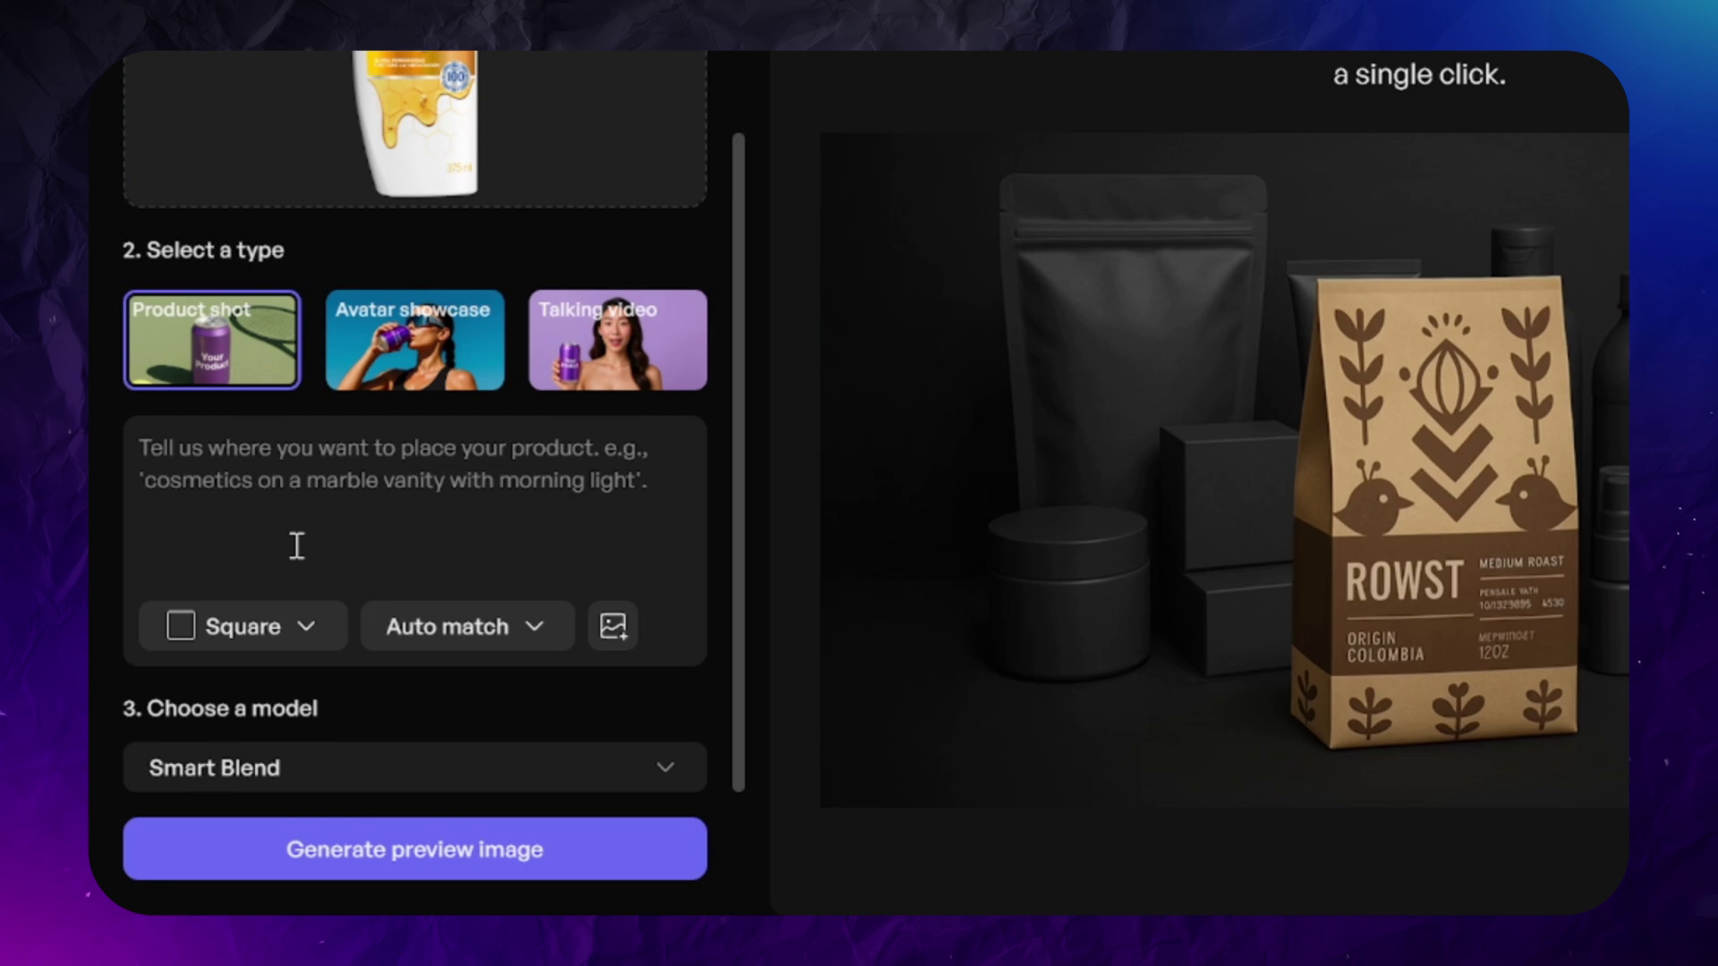
{"action": "left_click", "coordinate": [304, 626]}
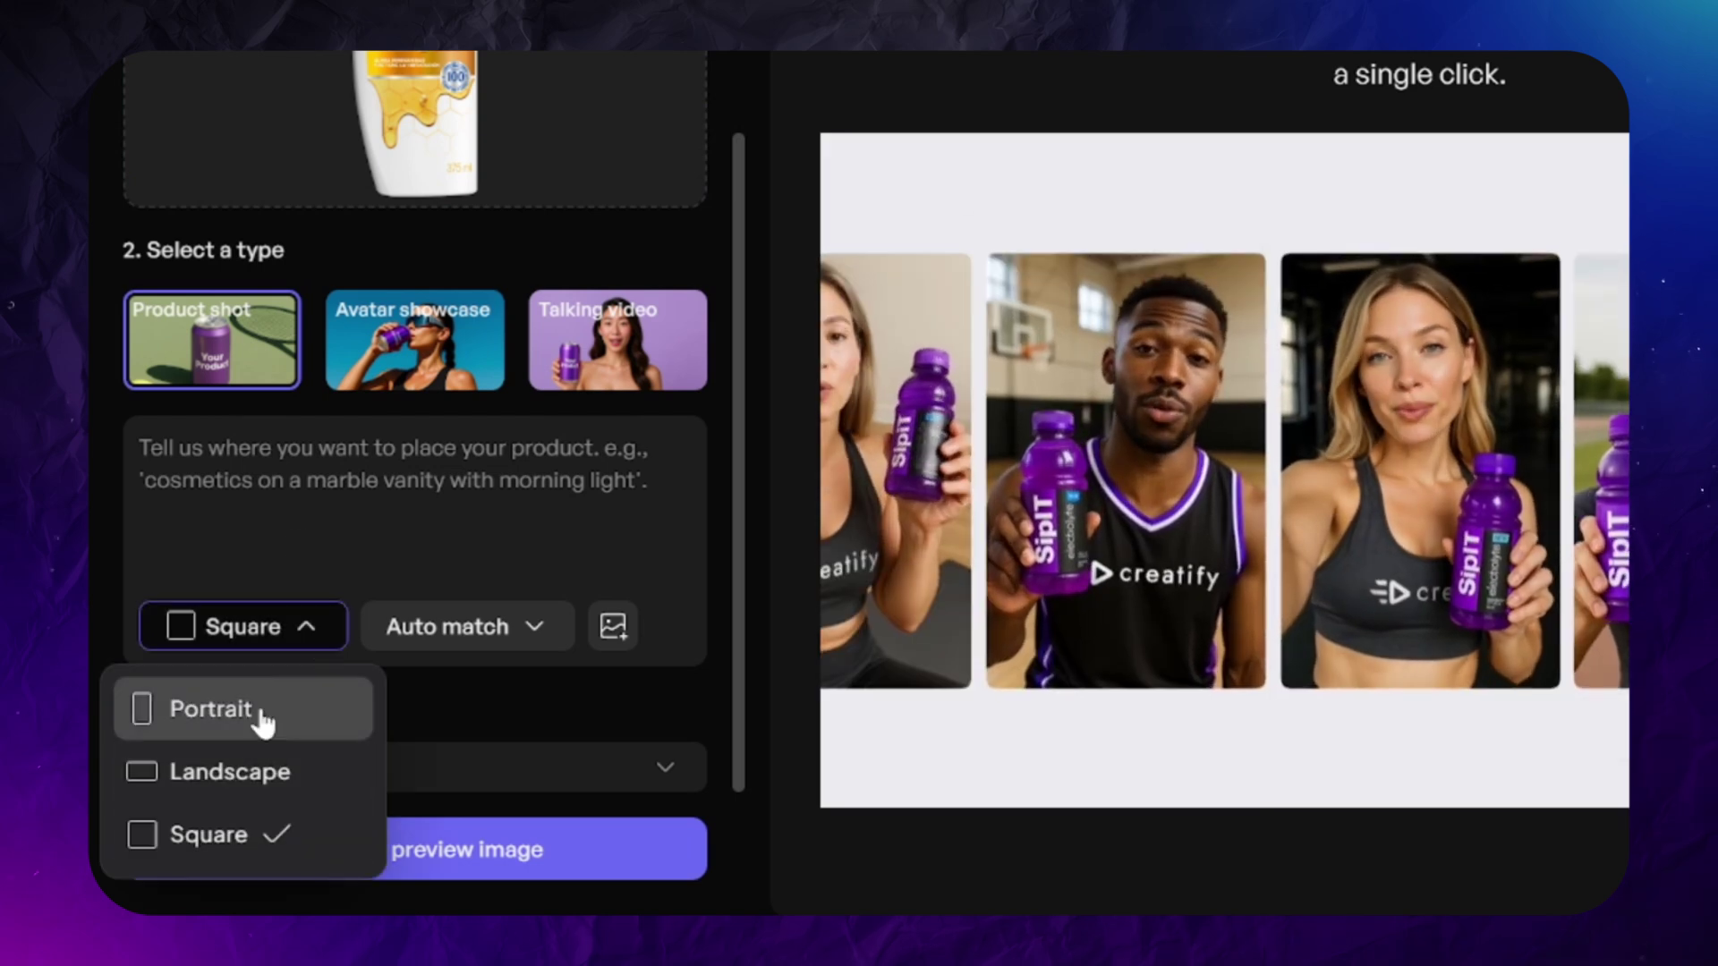
{"action": "left_click", "coordinate": [262, 712]}
- Select the Outdoor scene style and upload a local picture of a palm-lined pool as the background reference
{"action": "left_click", "coordinate": [499, 640]}
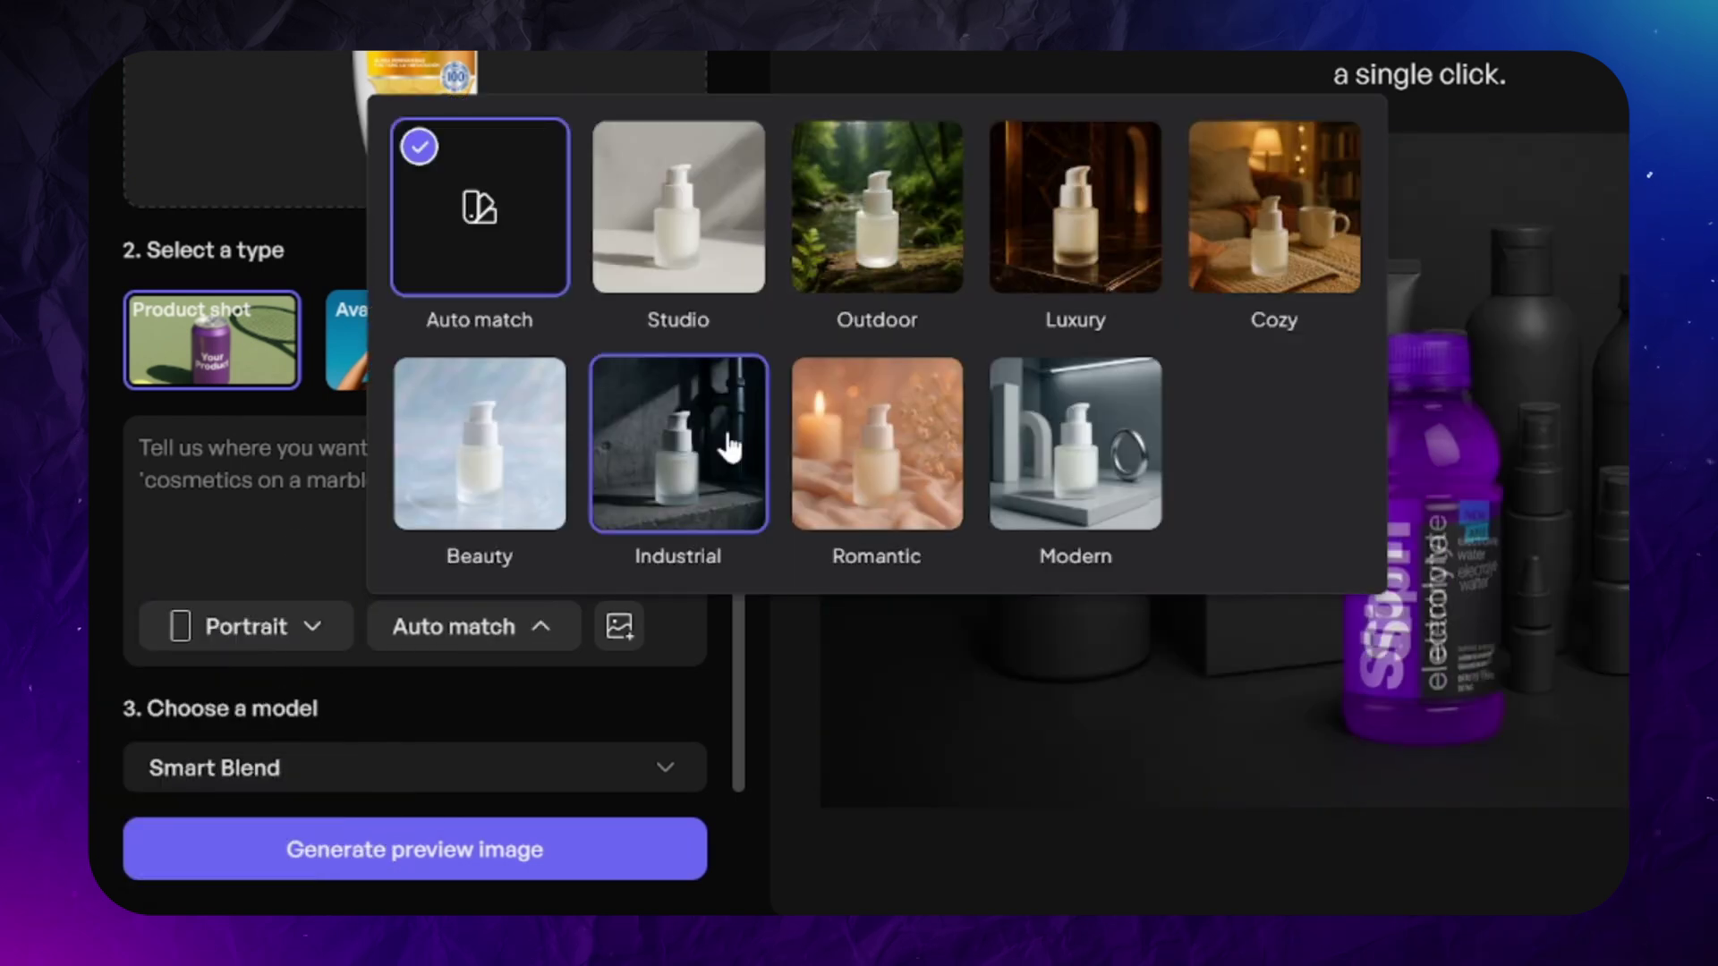
{"action": "left_click", "coordinate": [932, 136]}
{"action": "left_click", "coordinate": [584, 627]}
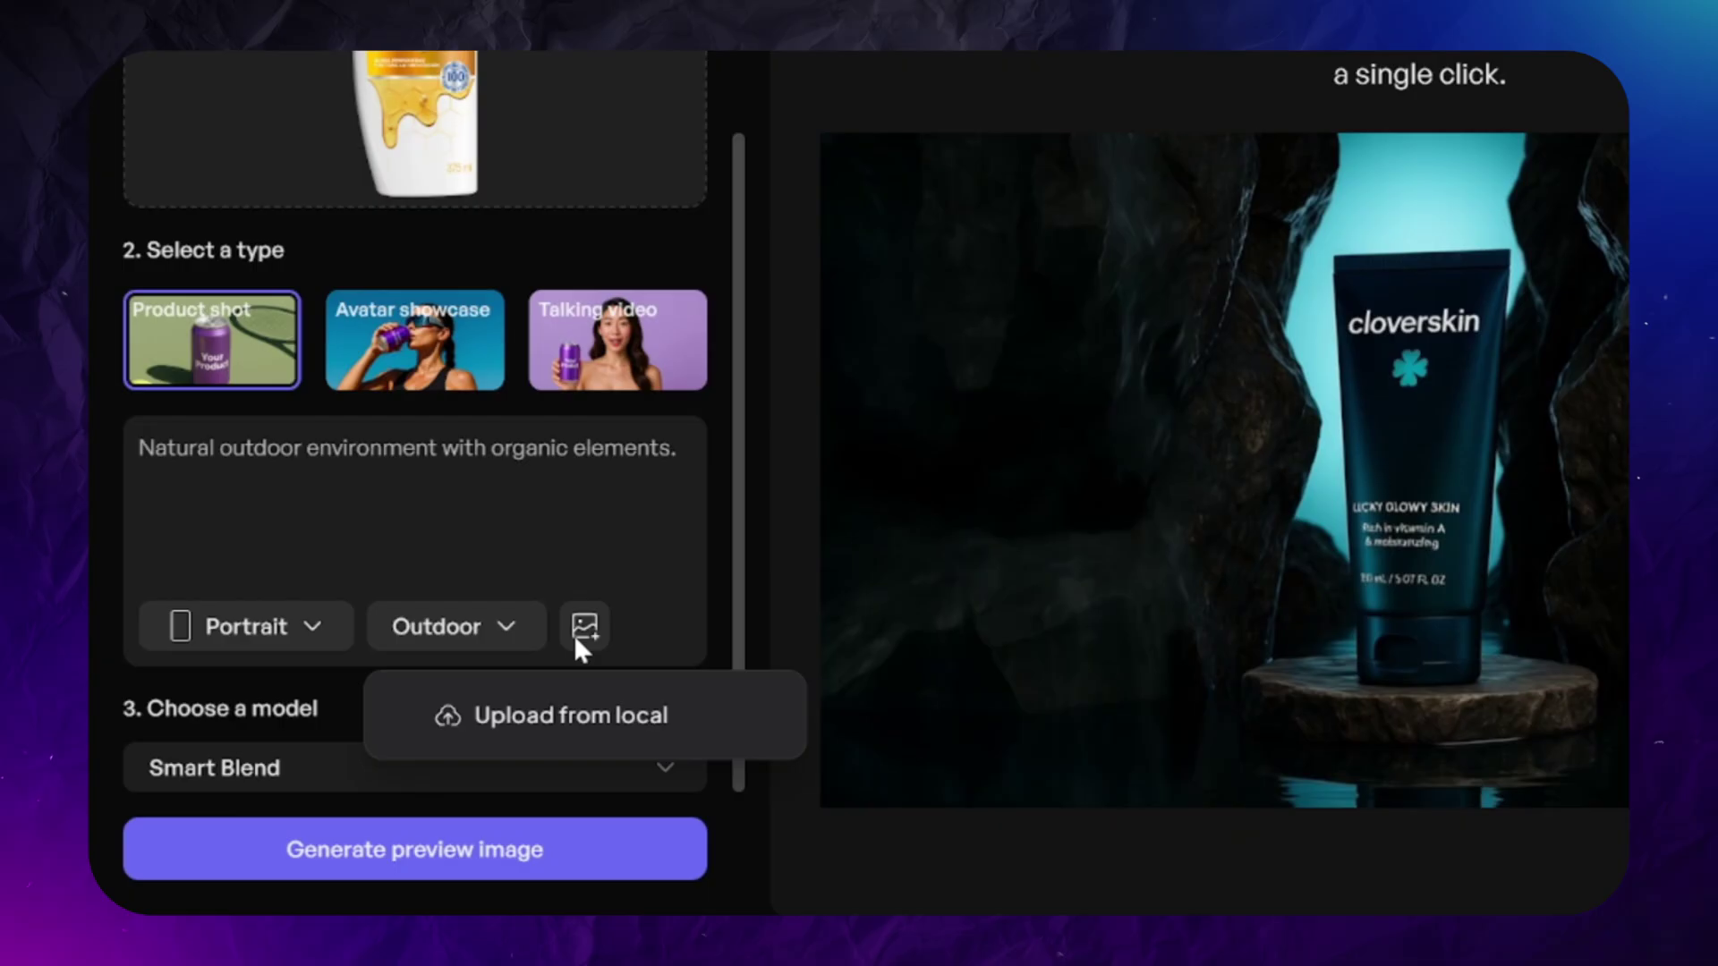
{"action": "left_click", "coordinate": [553, 730]}
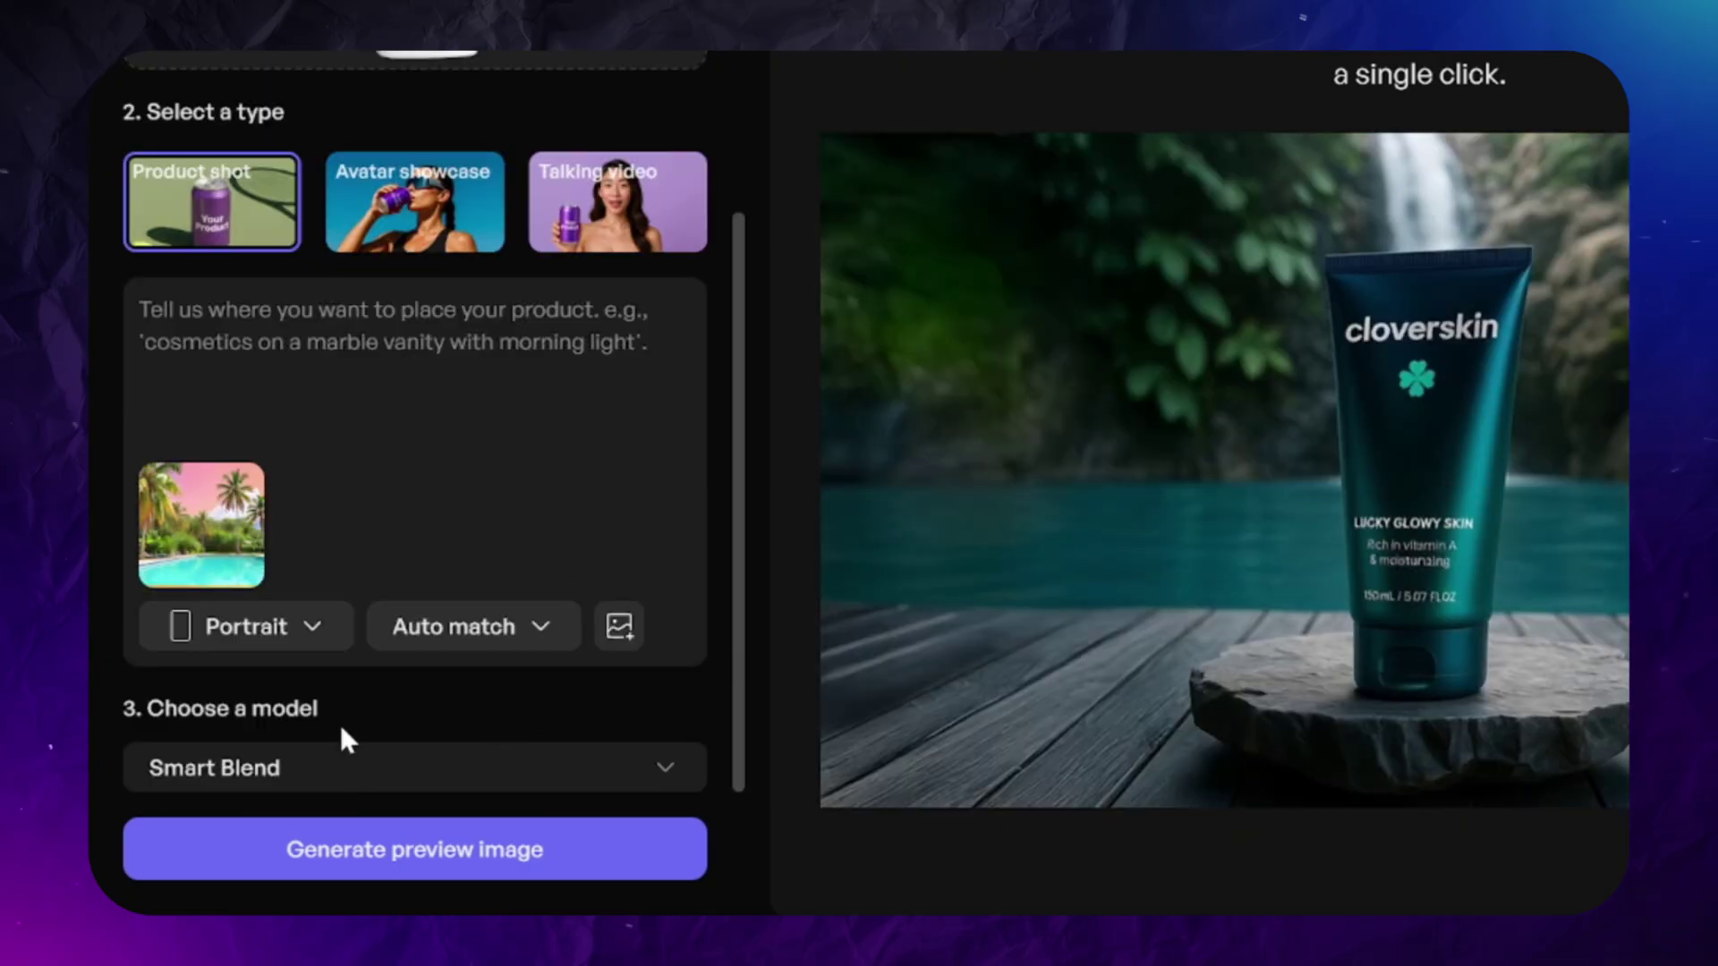
- Choose Model 2 and generate the preview image of the product shot, confirming the credit use
{"action": "left_click", "coordinate": [331, 768]}
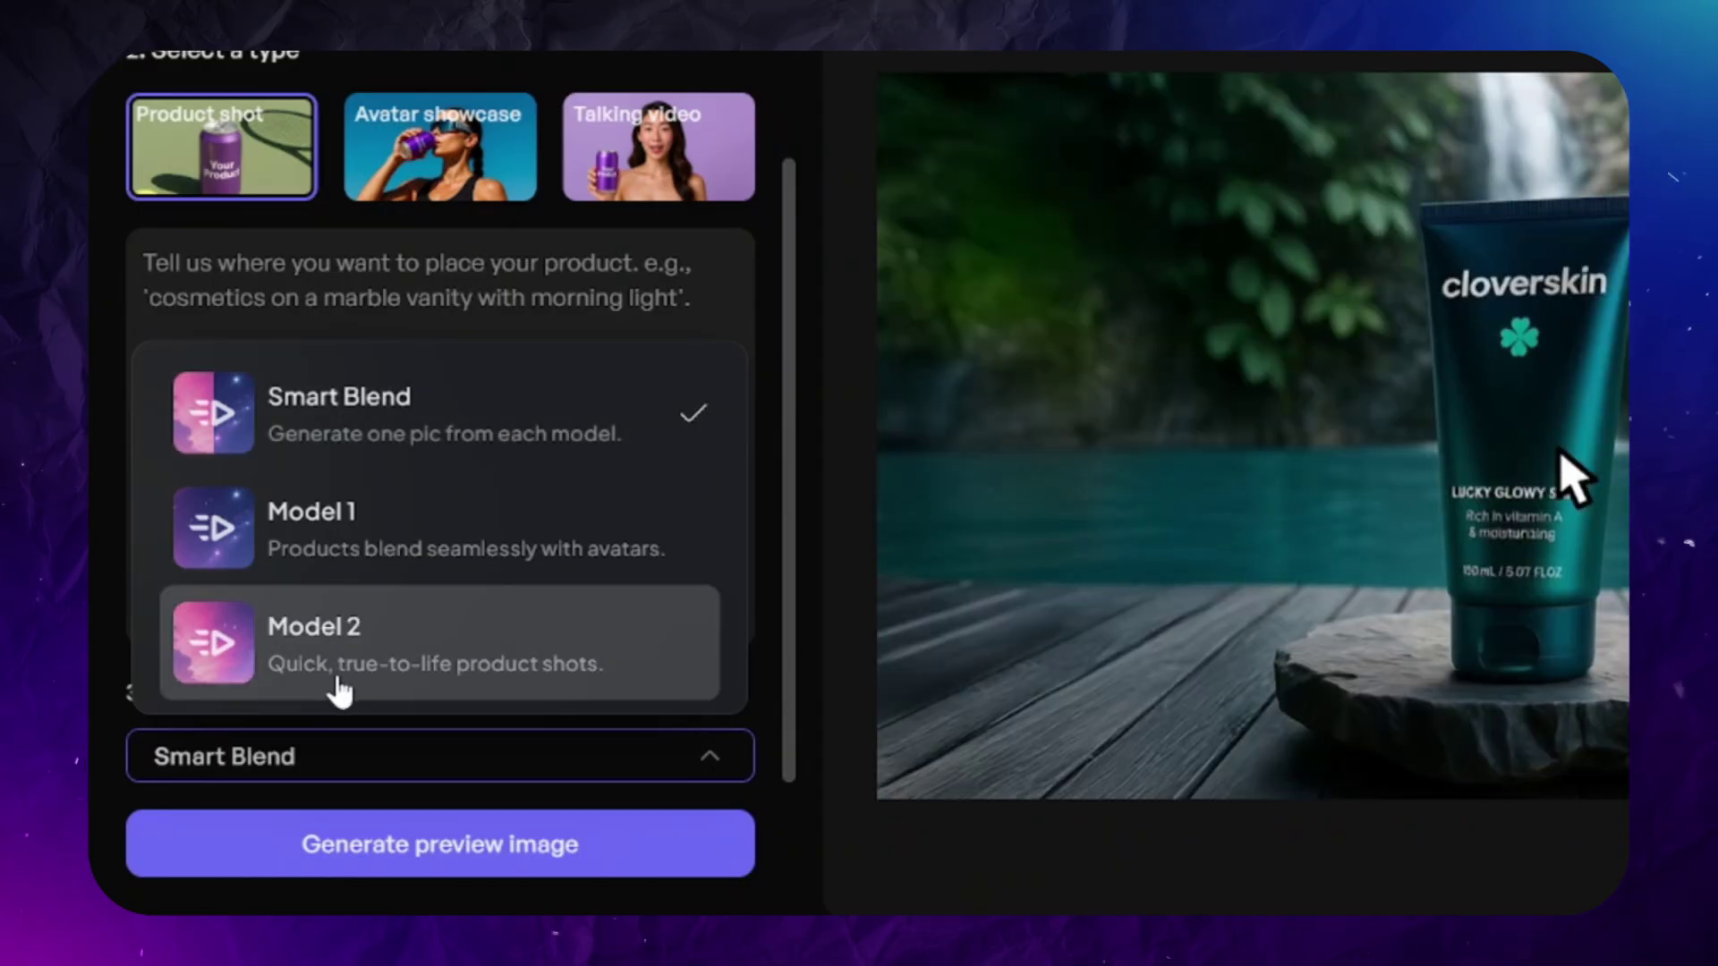
{"action": "left_click", "coordinate": [336, 671]}
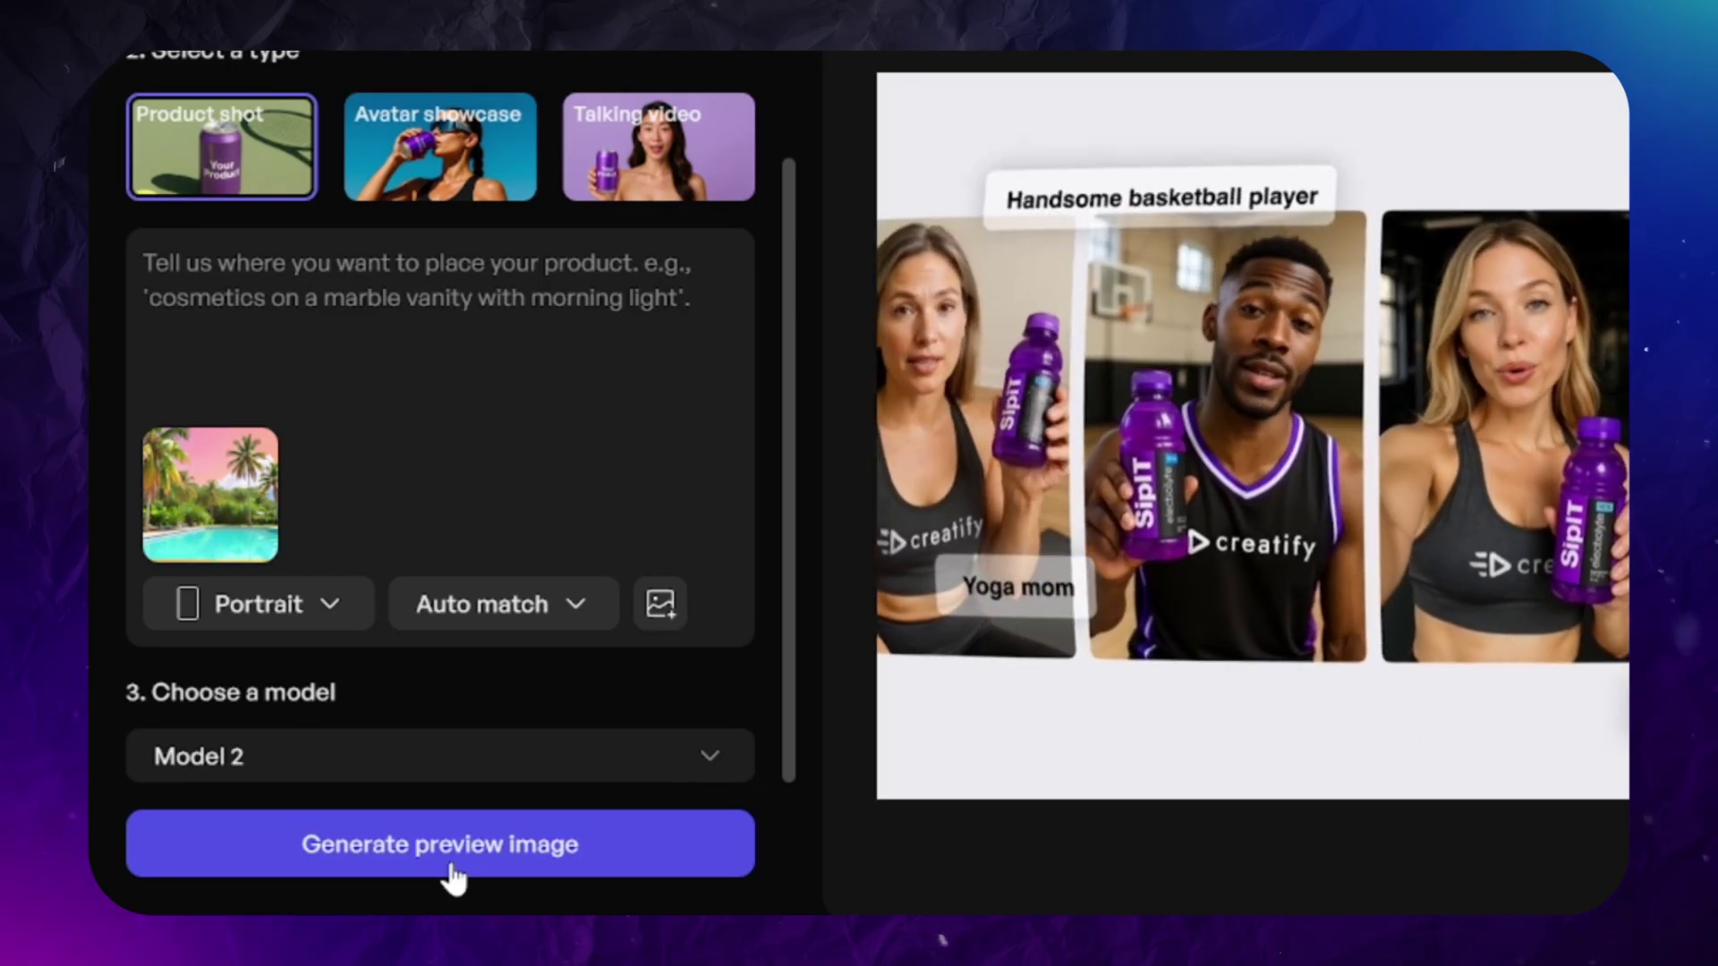
{"action": "left_click", "coordinate": [454, 880]}
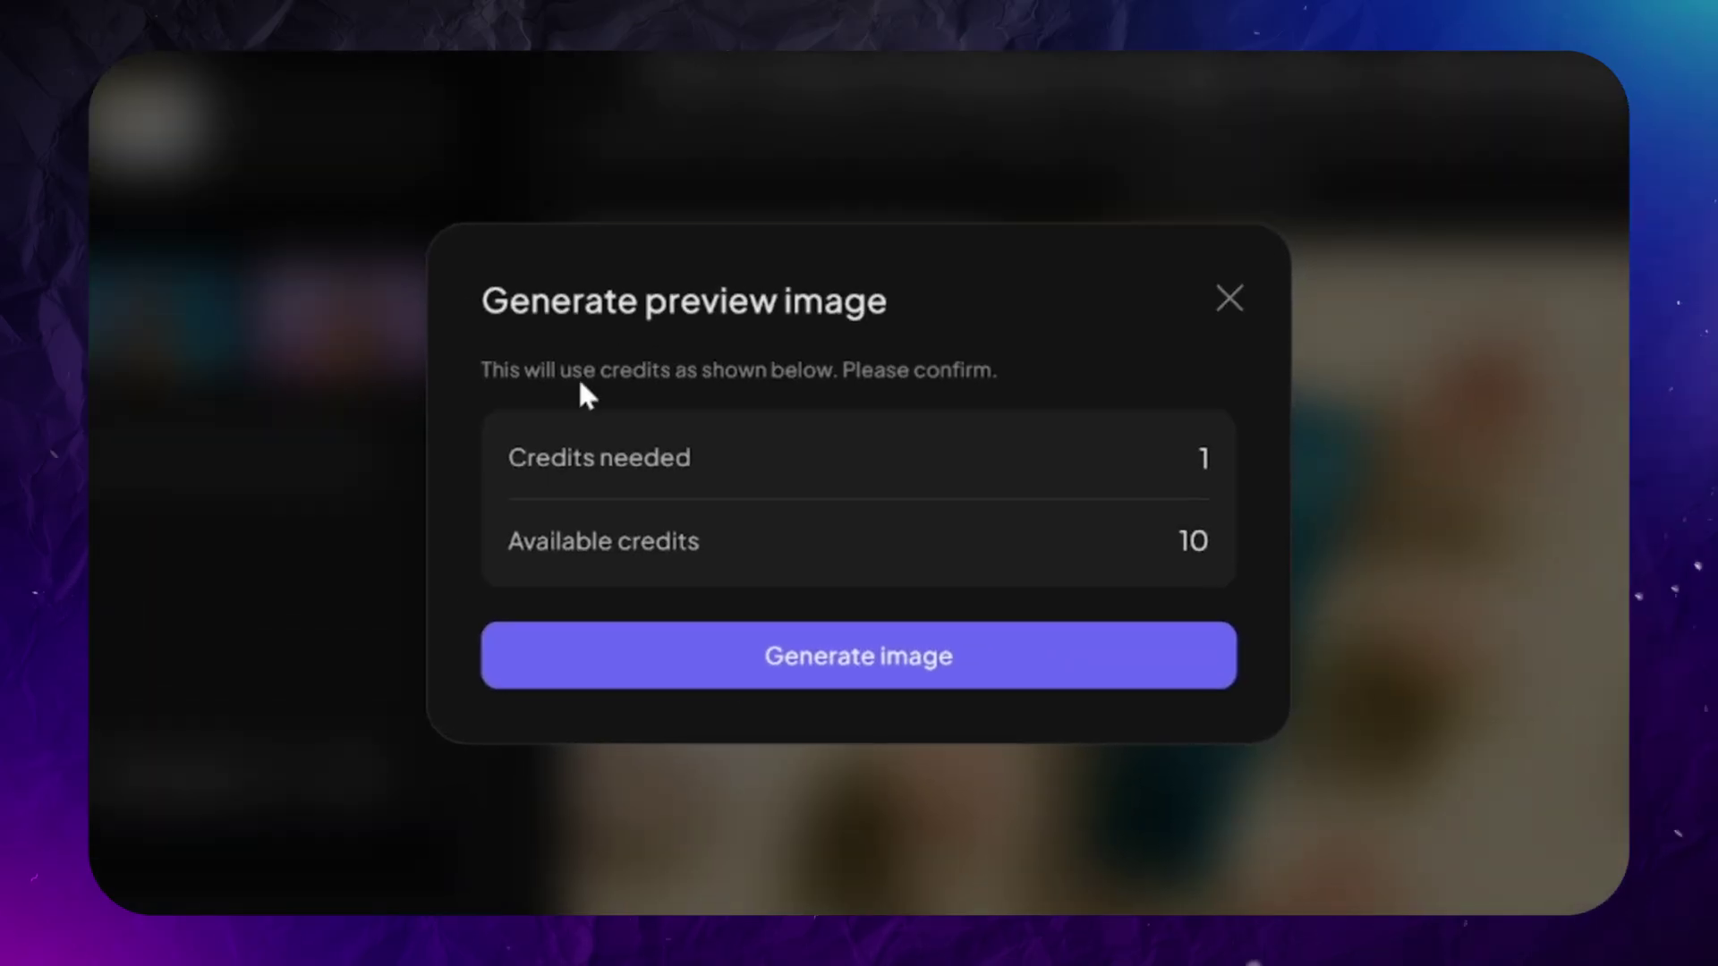
{"action": "left_click", "coordinate": [940, 679]}
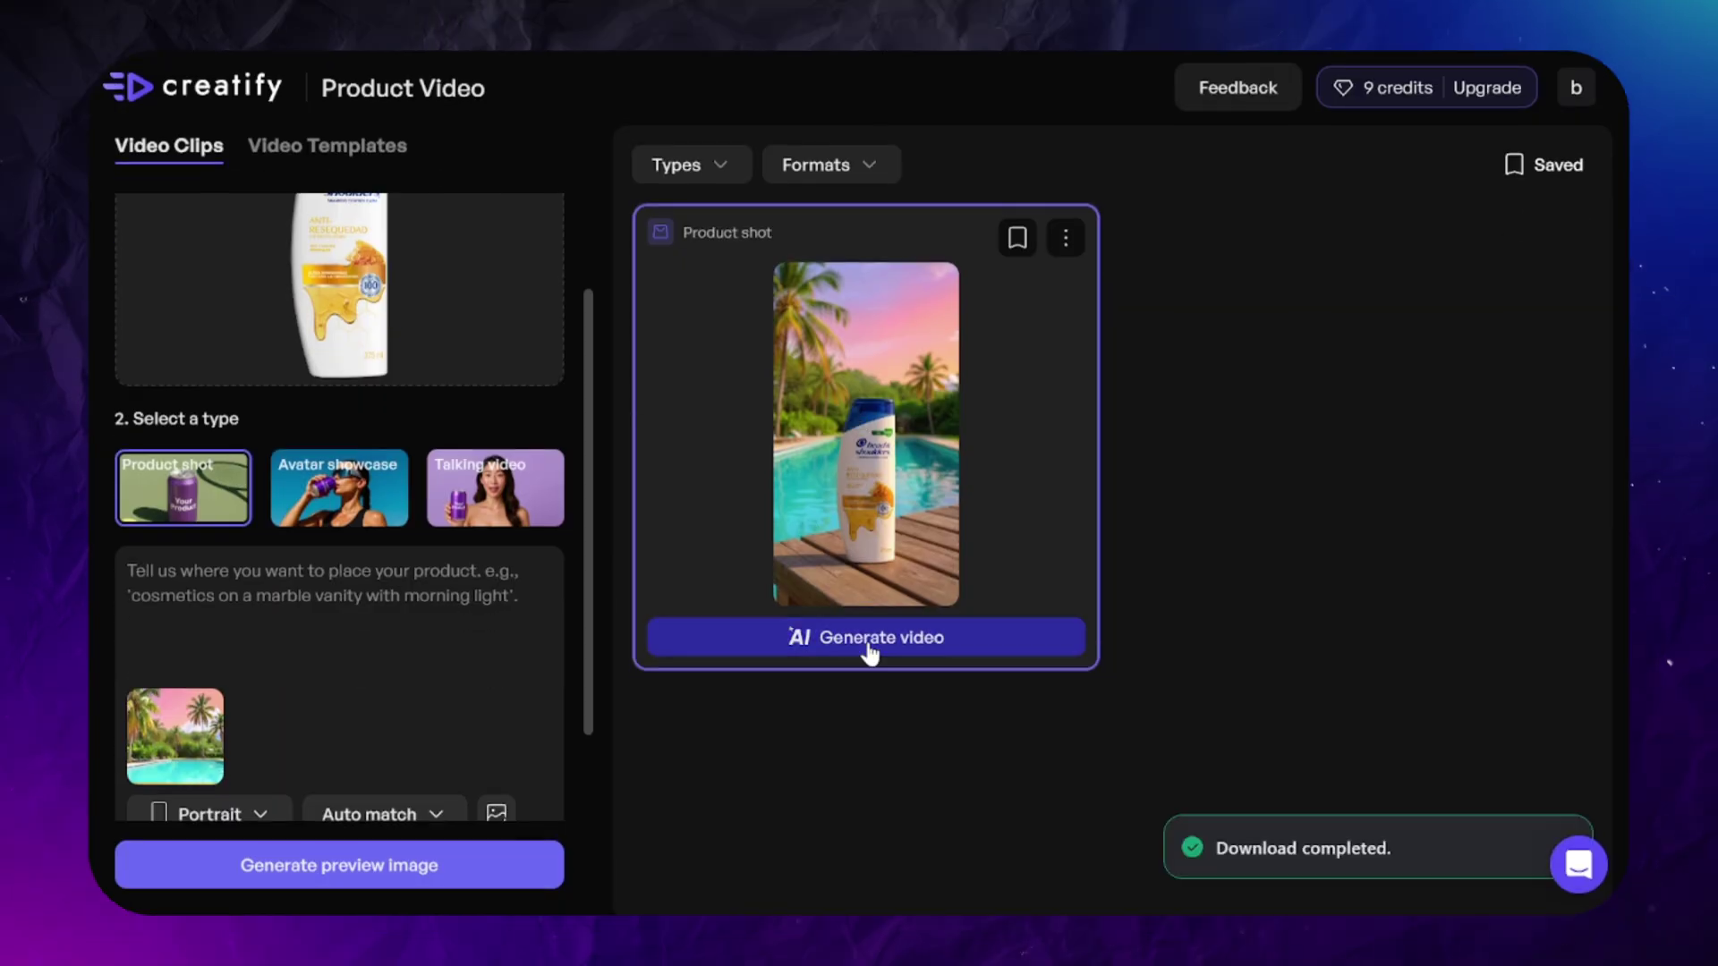
- Start a video from the generated product shot and describe its scene as "water in the pool is slowly moves, windy weather"
{"action": "left_click", "coordinate": [870, 637]}
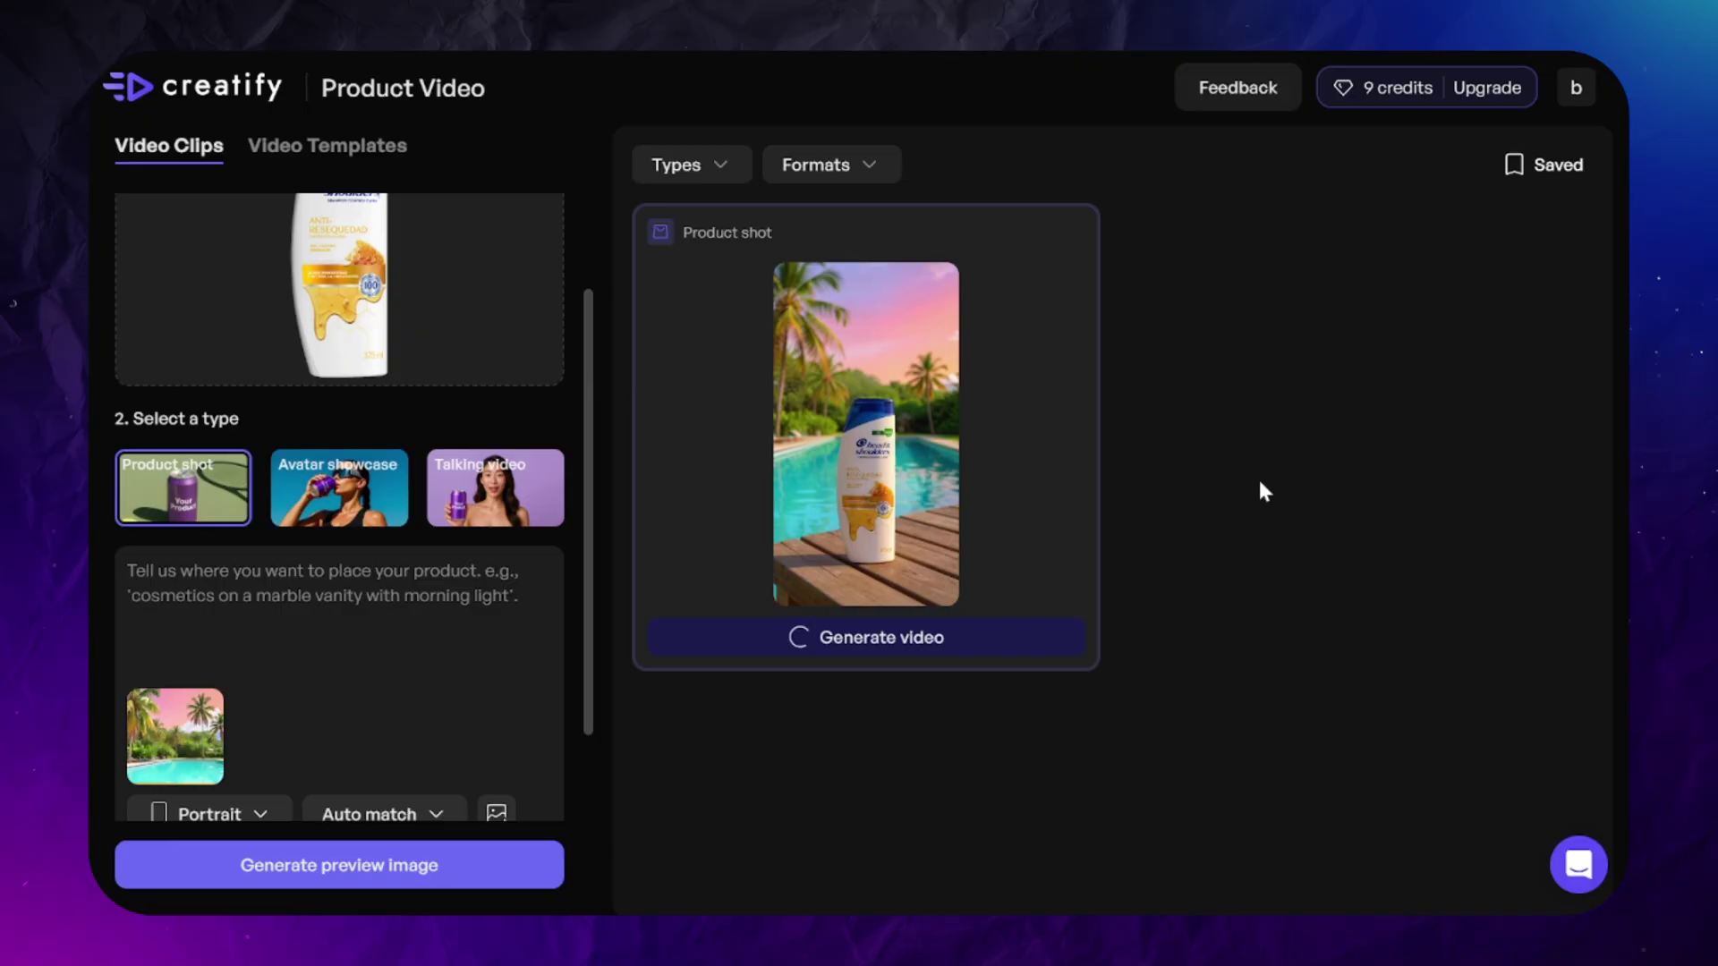
{"action": "left_click", "coordinate": [603, 333]}
{"action": "type", "text": "water in the pool is slowly moves, windy weather"}
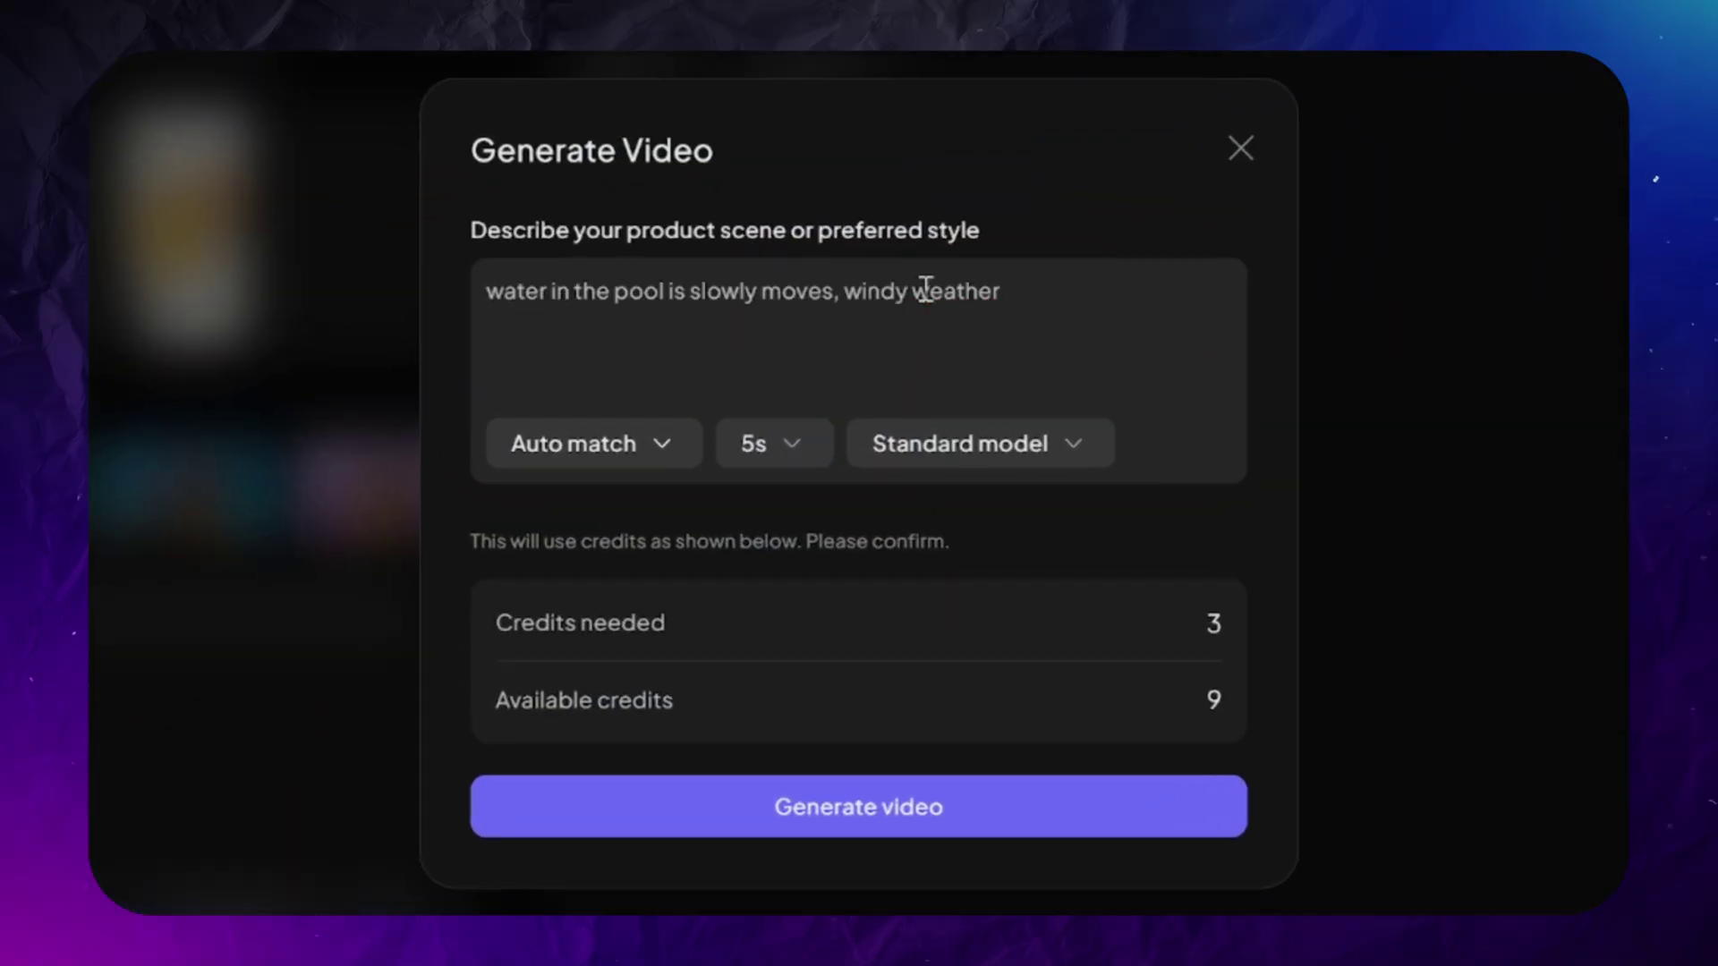
- Generate the product video with the Glide right camera movement, a 5s duration and the Standard model
{"action": "left_click", "coordinate": [702, 450]}
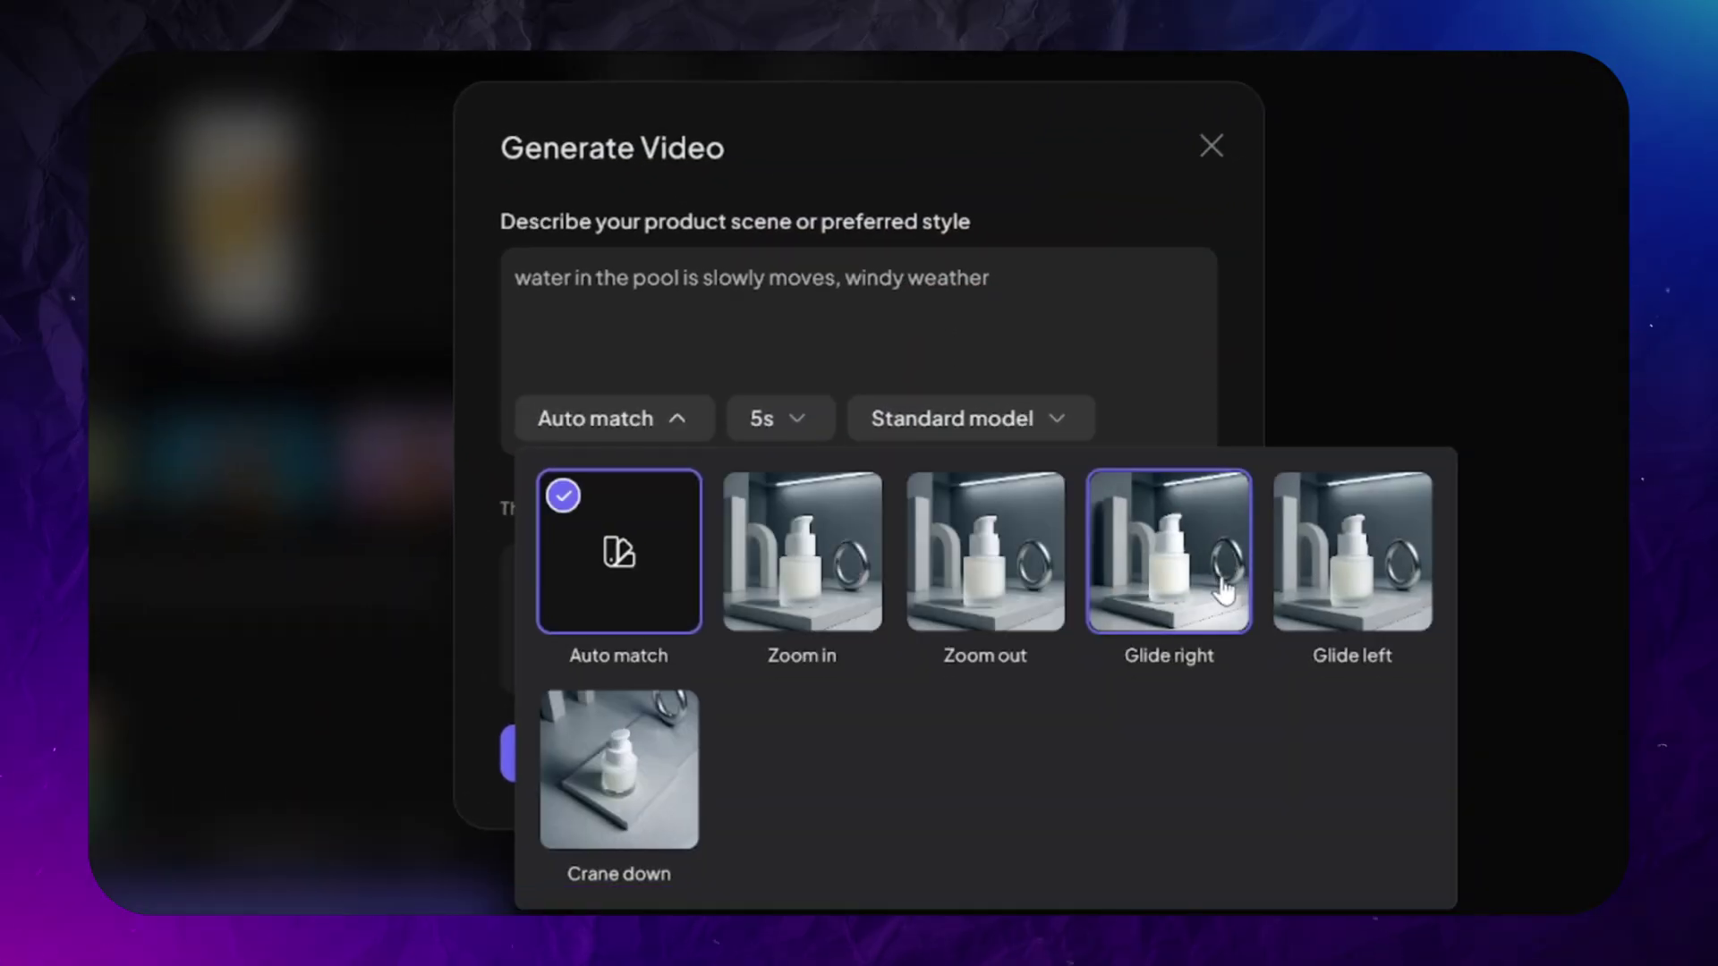
{"action": "left_click", "coordinate": [1225, 590]}
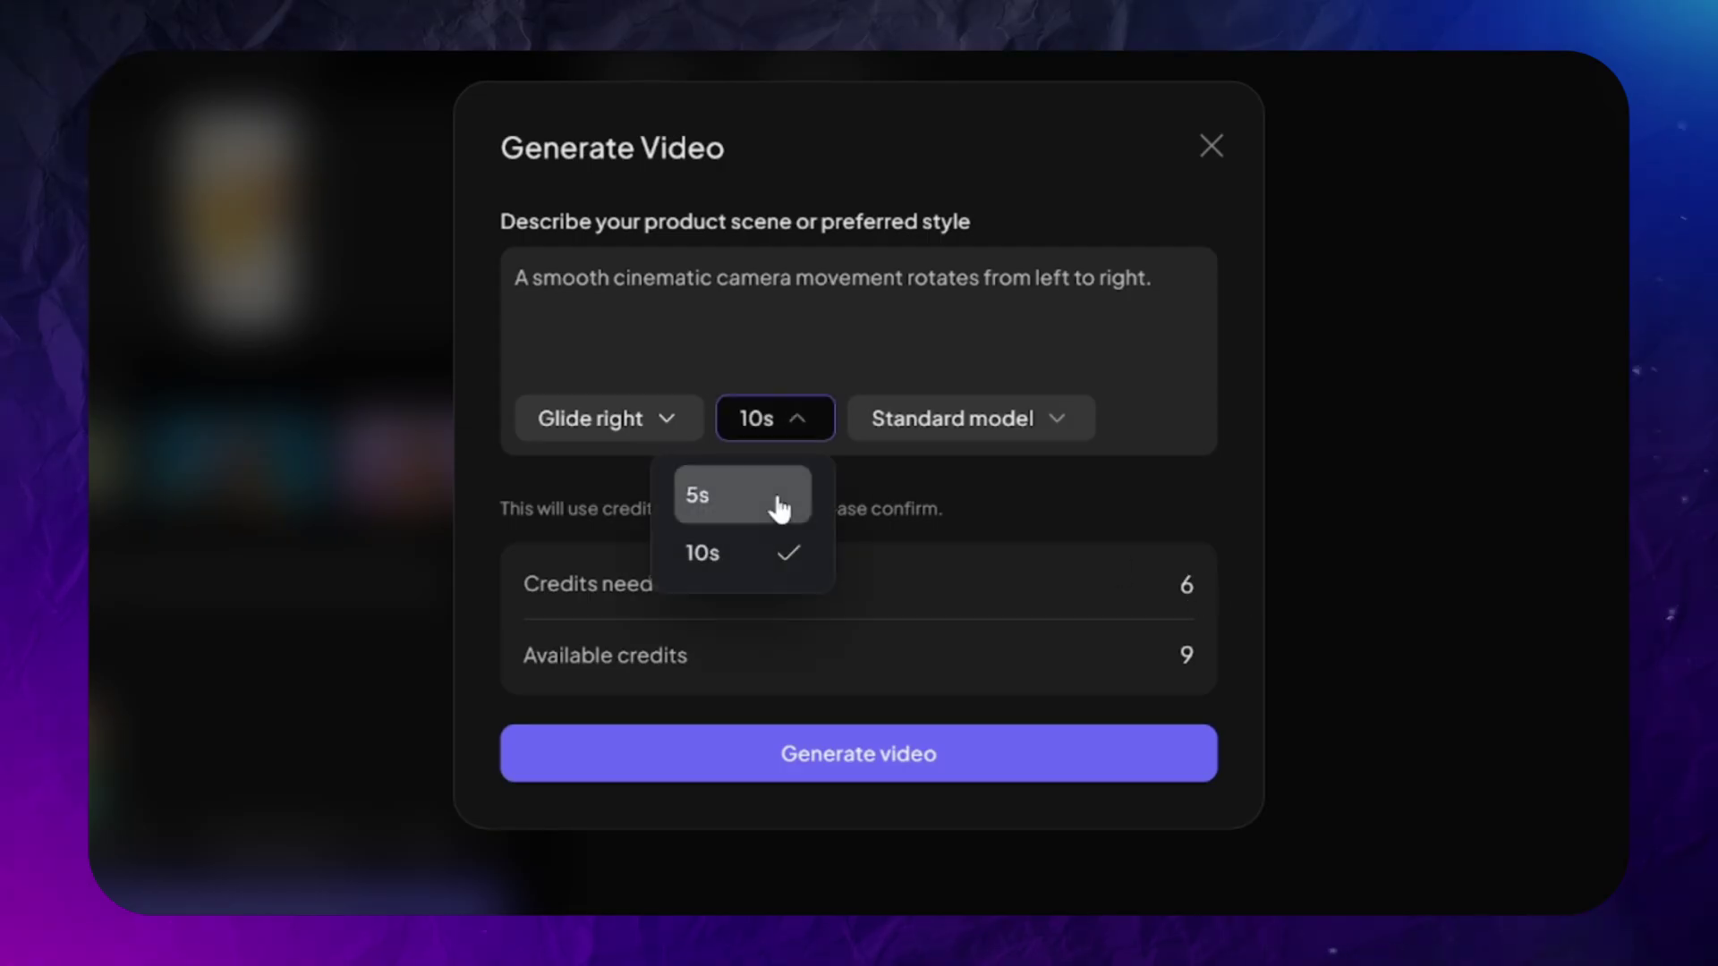
{"action": "left_click", "coordinate": [988, 423]}
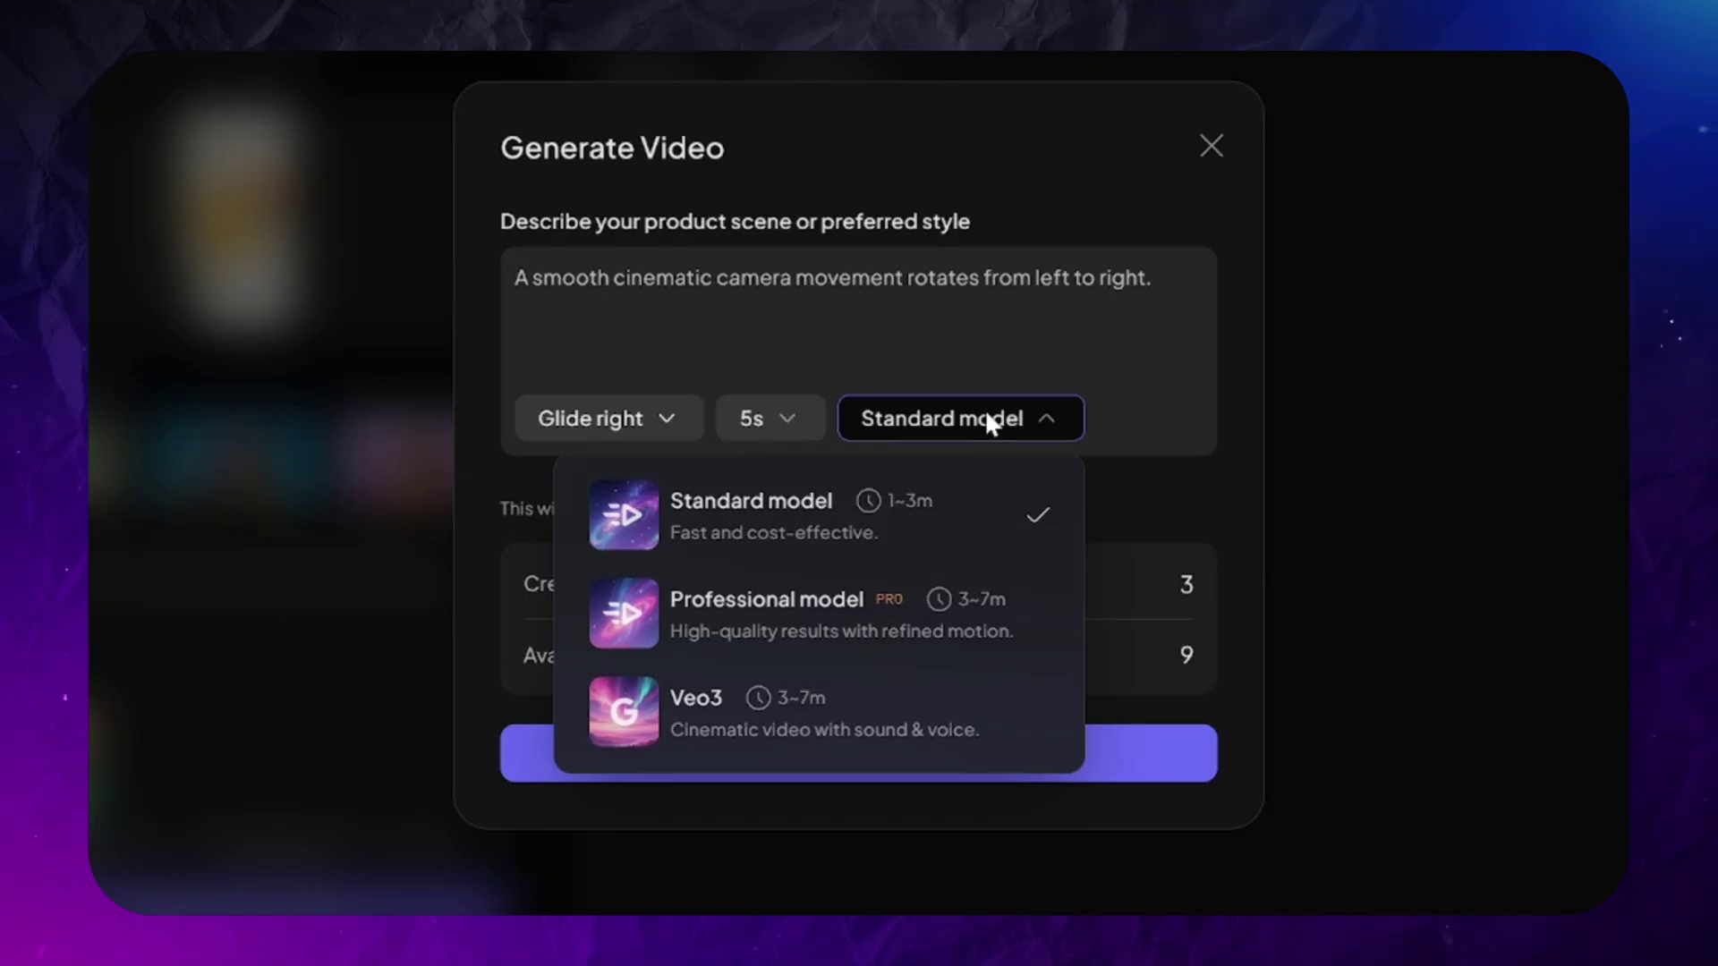
{"action": "left_click", "coordinate": [984, 414]}
{"action": "left_click", "coordinate": [797, 778]}
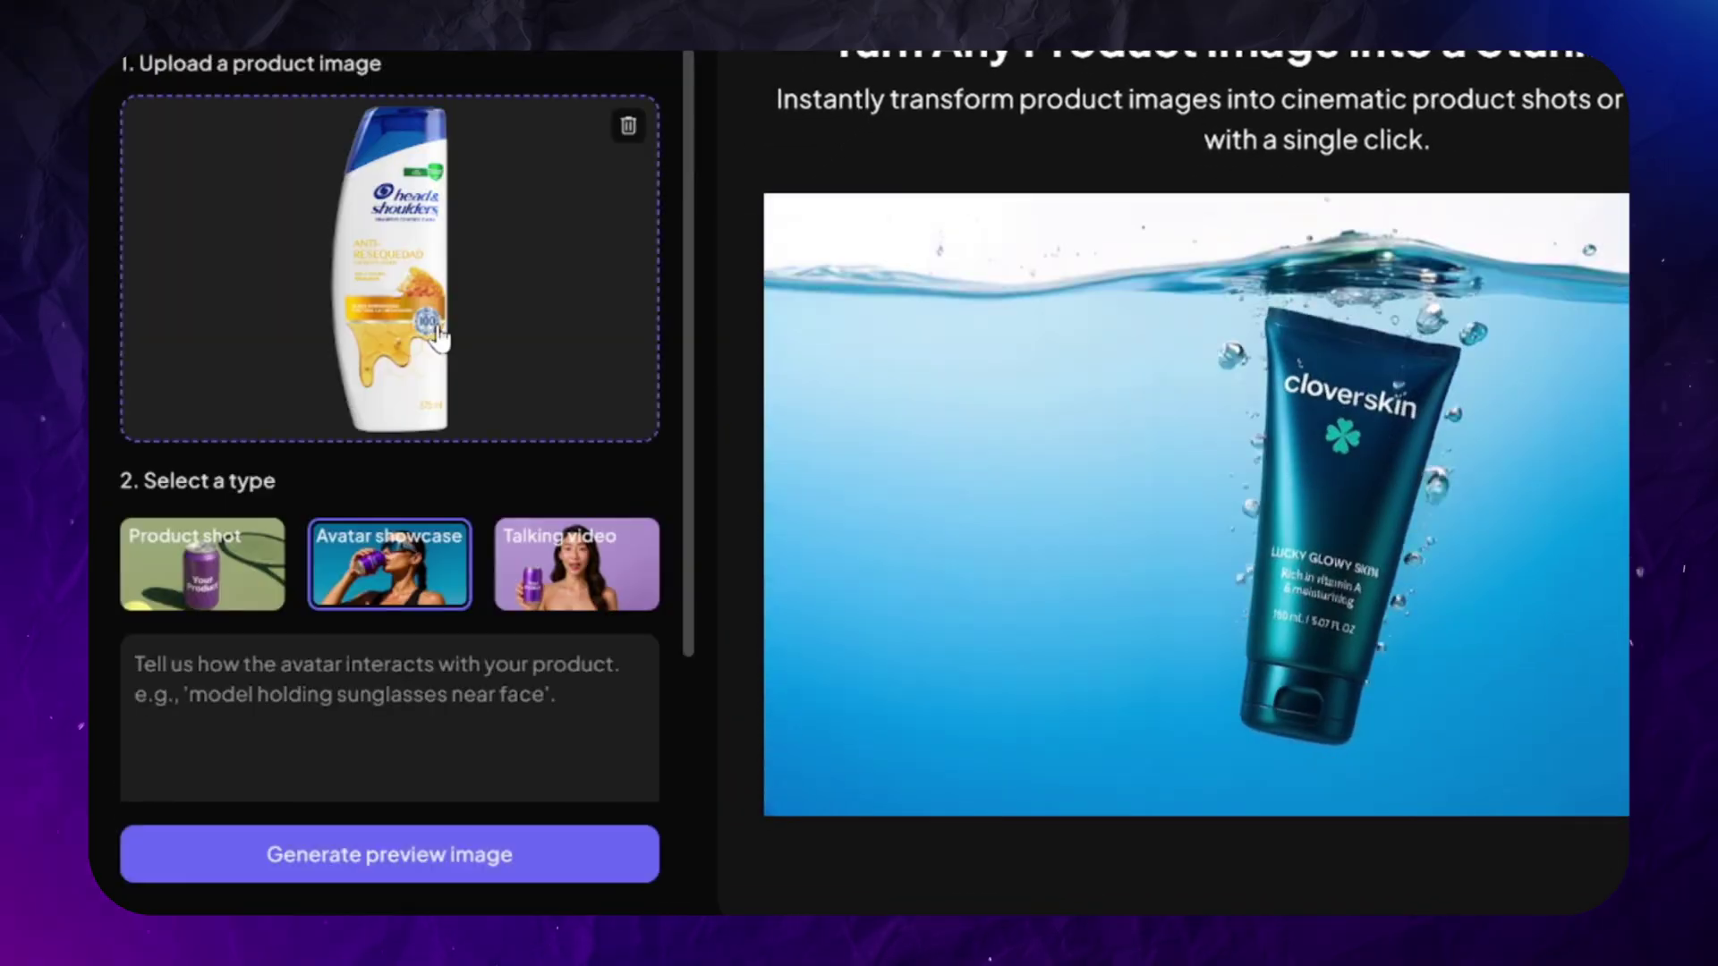
- Upload an image of a short-haired woman as the avatar for the Avatar showcase
{"action": "scroll", "coordinate": [437, 336], "scroll_direction": "down", "scroll_amount": 2}
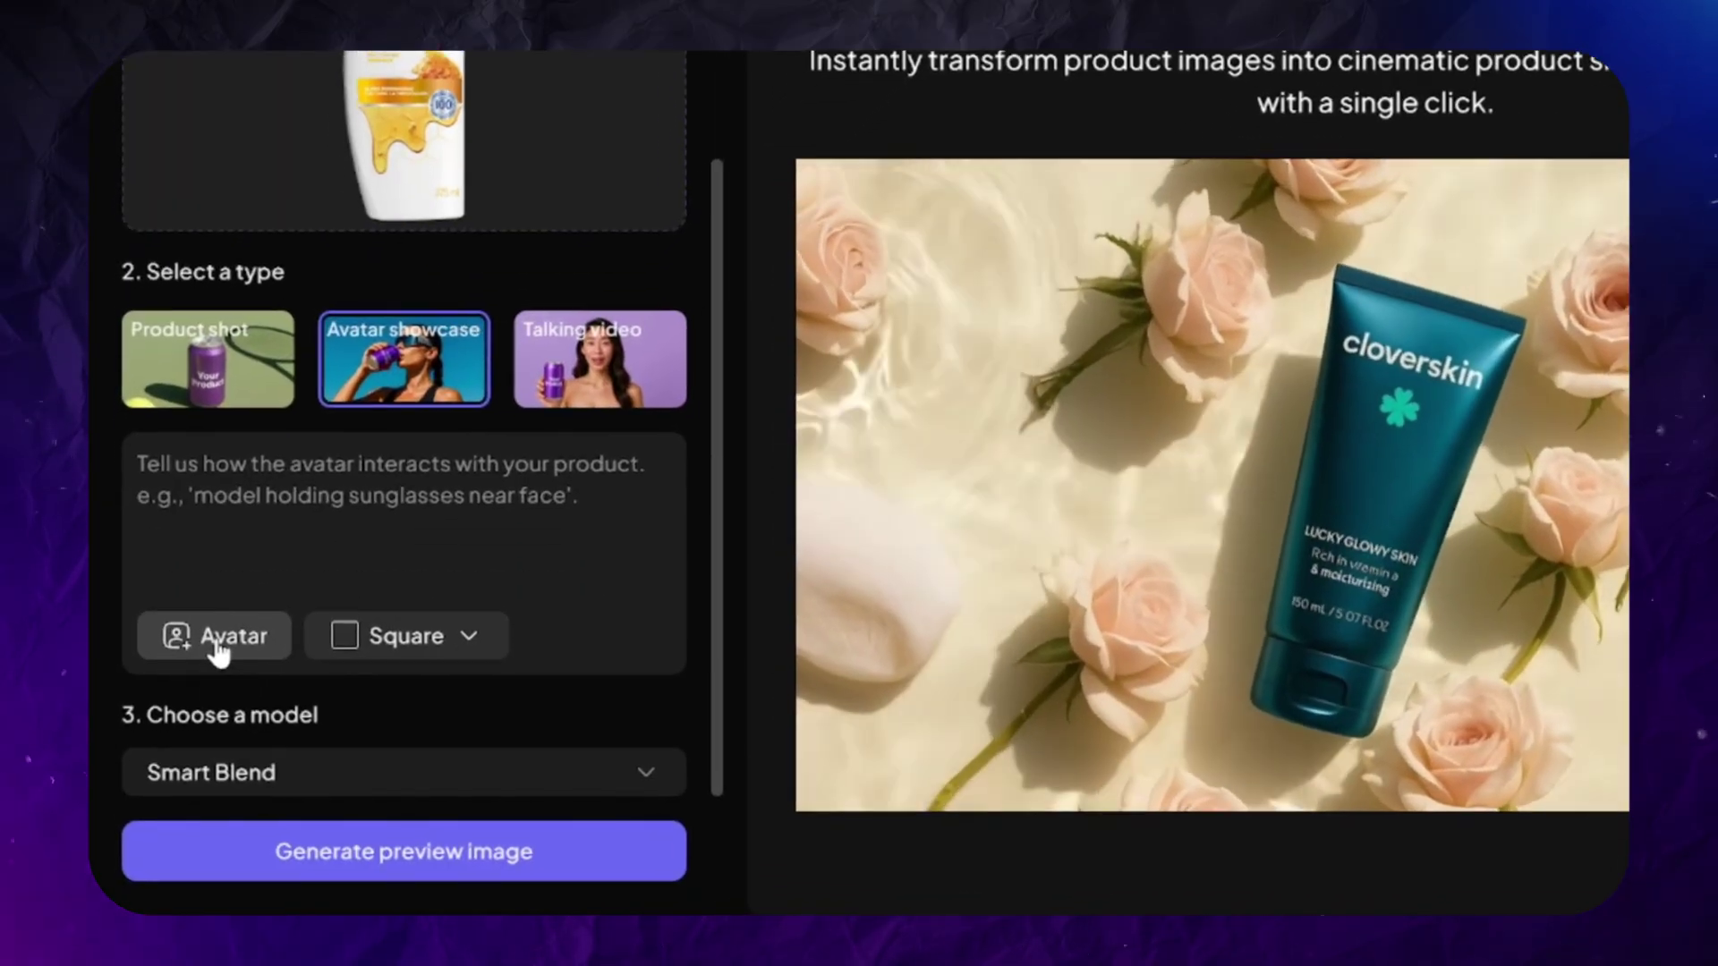
{"action": "left_click", "coordinate": [212, 658]}
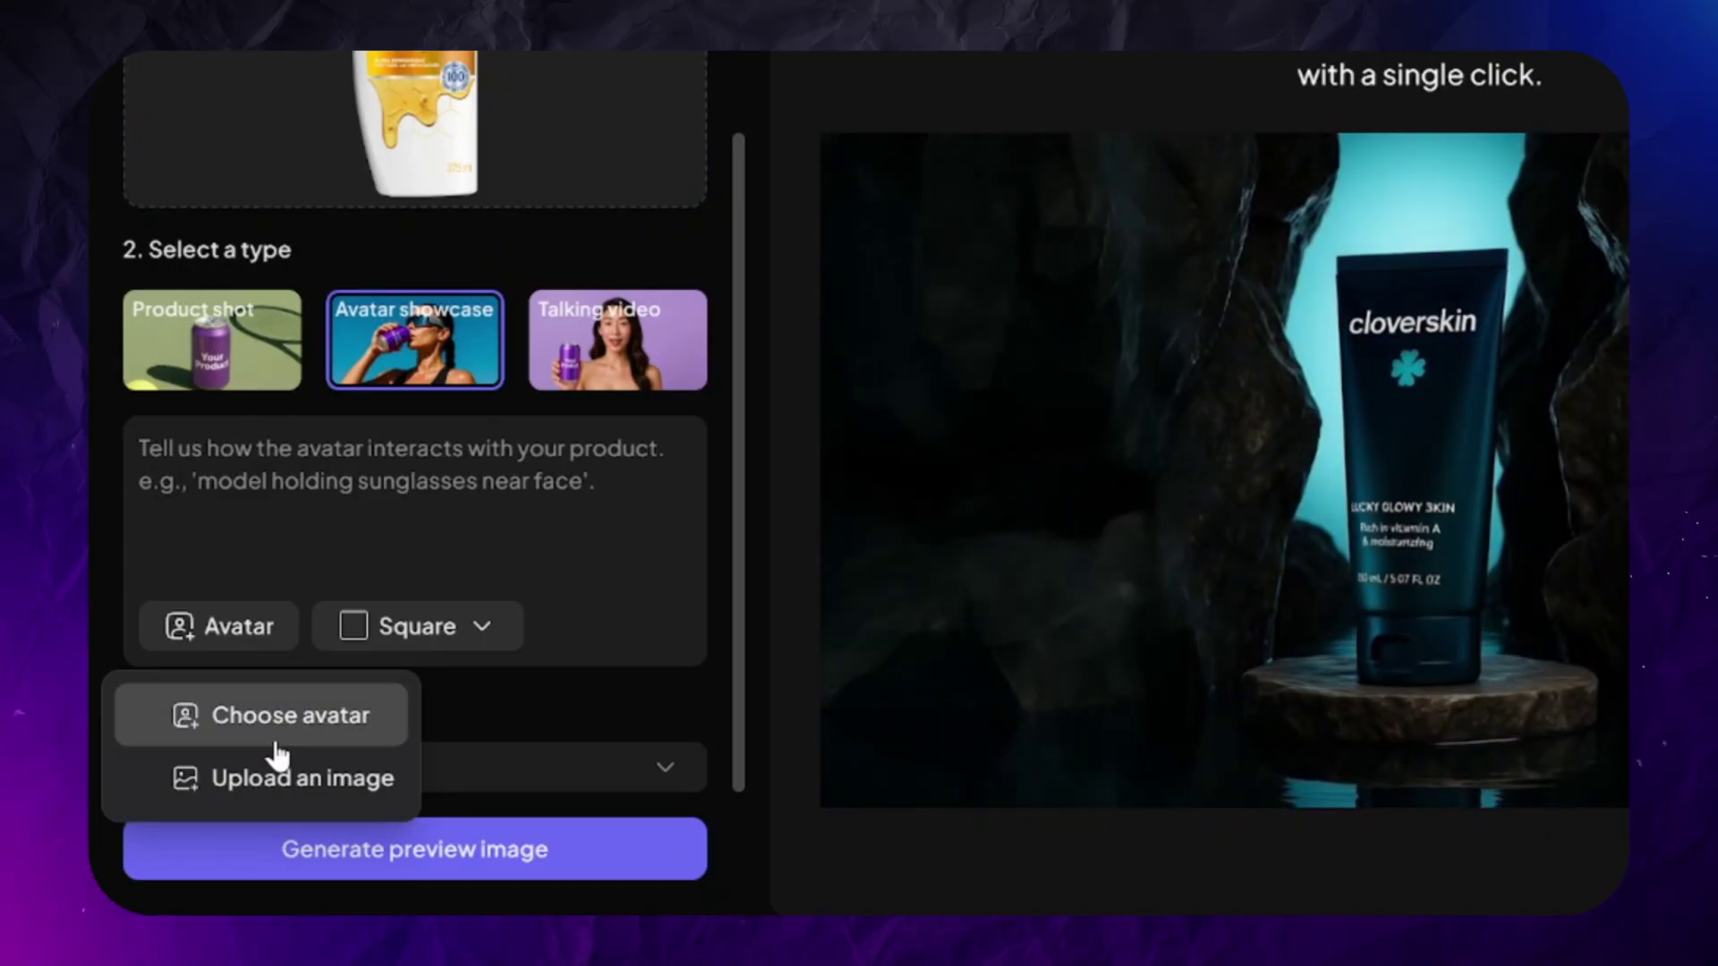
{"action": "left_click", "coordinate": [284, 791]}
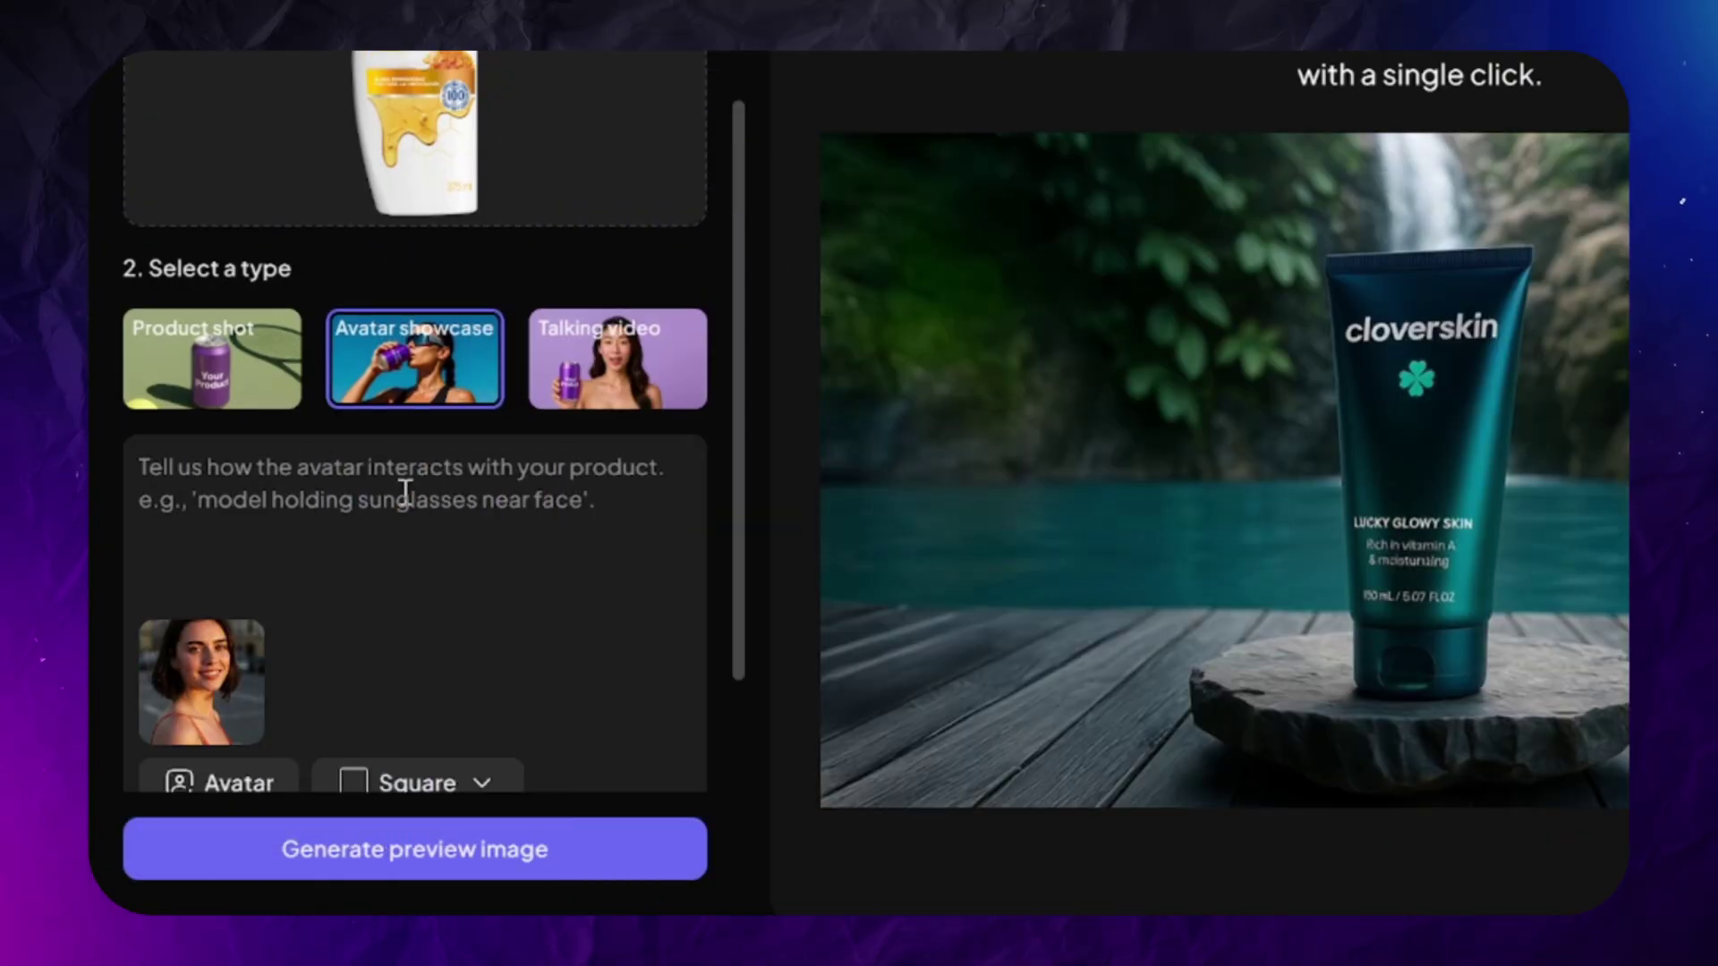
- Describe the avatar's interaction with the product as "she is holding shampoo in her hand"
{"action": "left_click", "coordinate": [385, 493]}
{"action": "type", "text": "she"}
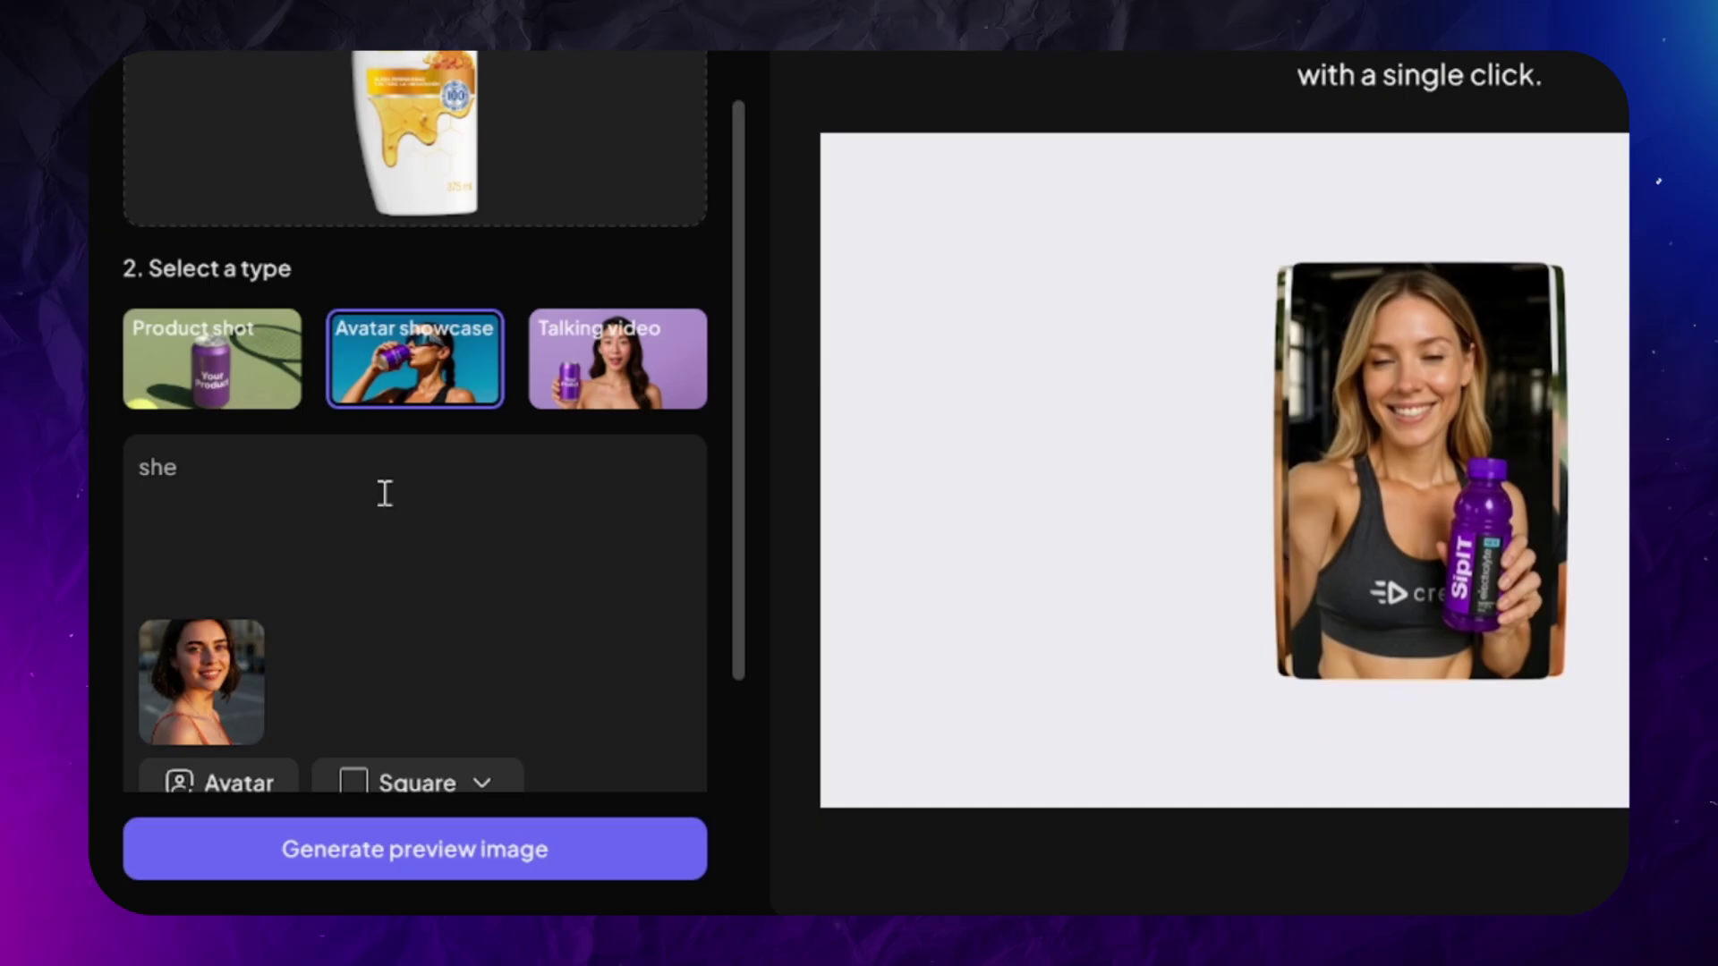
{"action": "type", "text": " is holding shampoo in her hand"}
- Set the avatar showcase to Portrait format and generate its preview image with the Smart Blend model
{"action": "scroll", "coordinate": [545, 522], "scroll_direction": "down", "scroll_amount": 2}
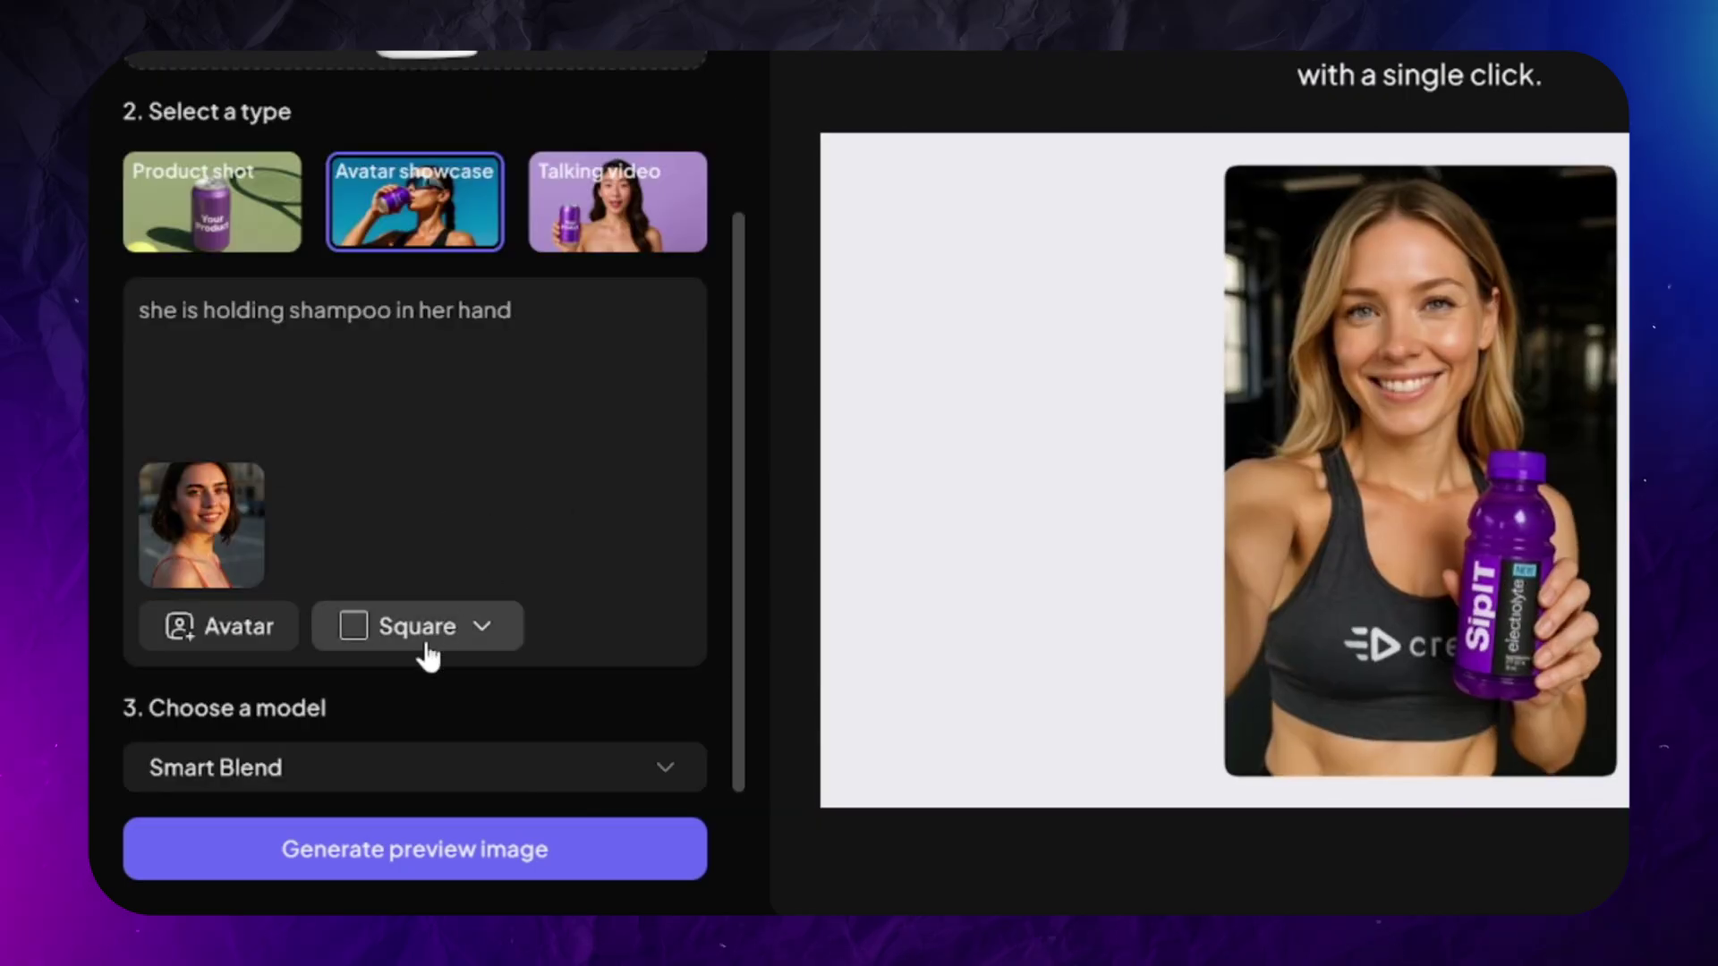
{"action": "left_click", "coordinate": [426, 646]}
{"action": "left_click", "coordinate": [470, 711]}
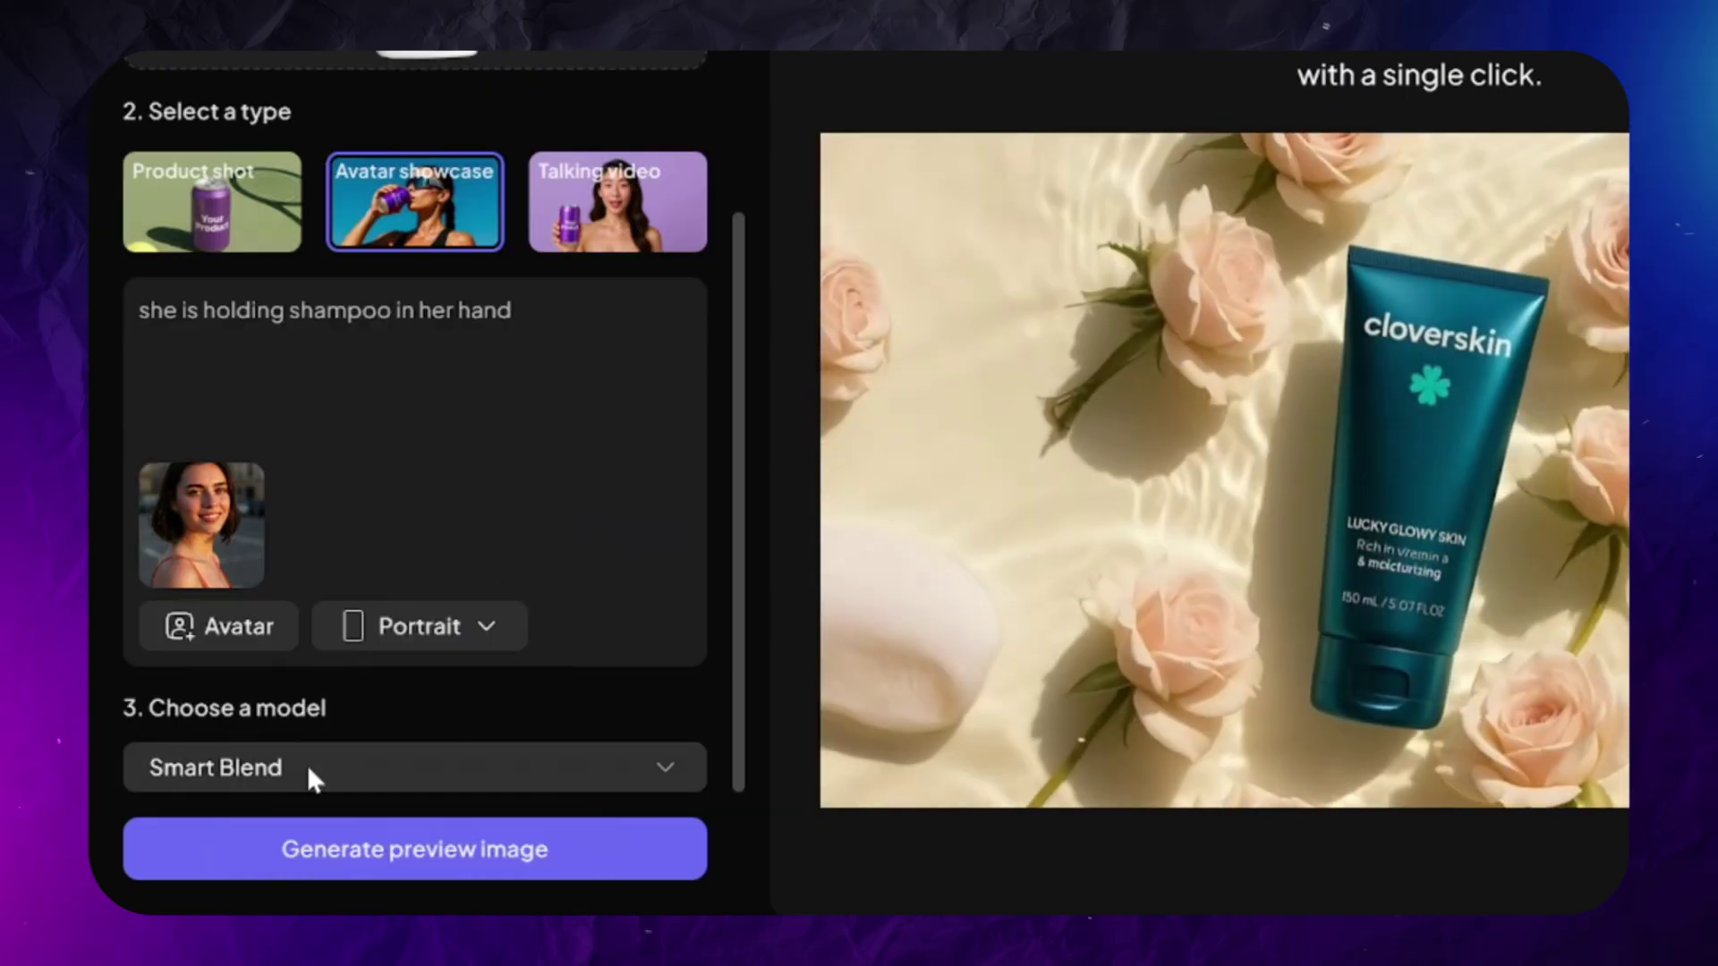
{"action": "left_click", "coordinate": [308, 766]}
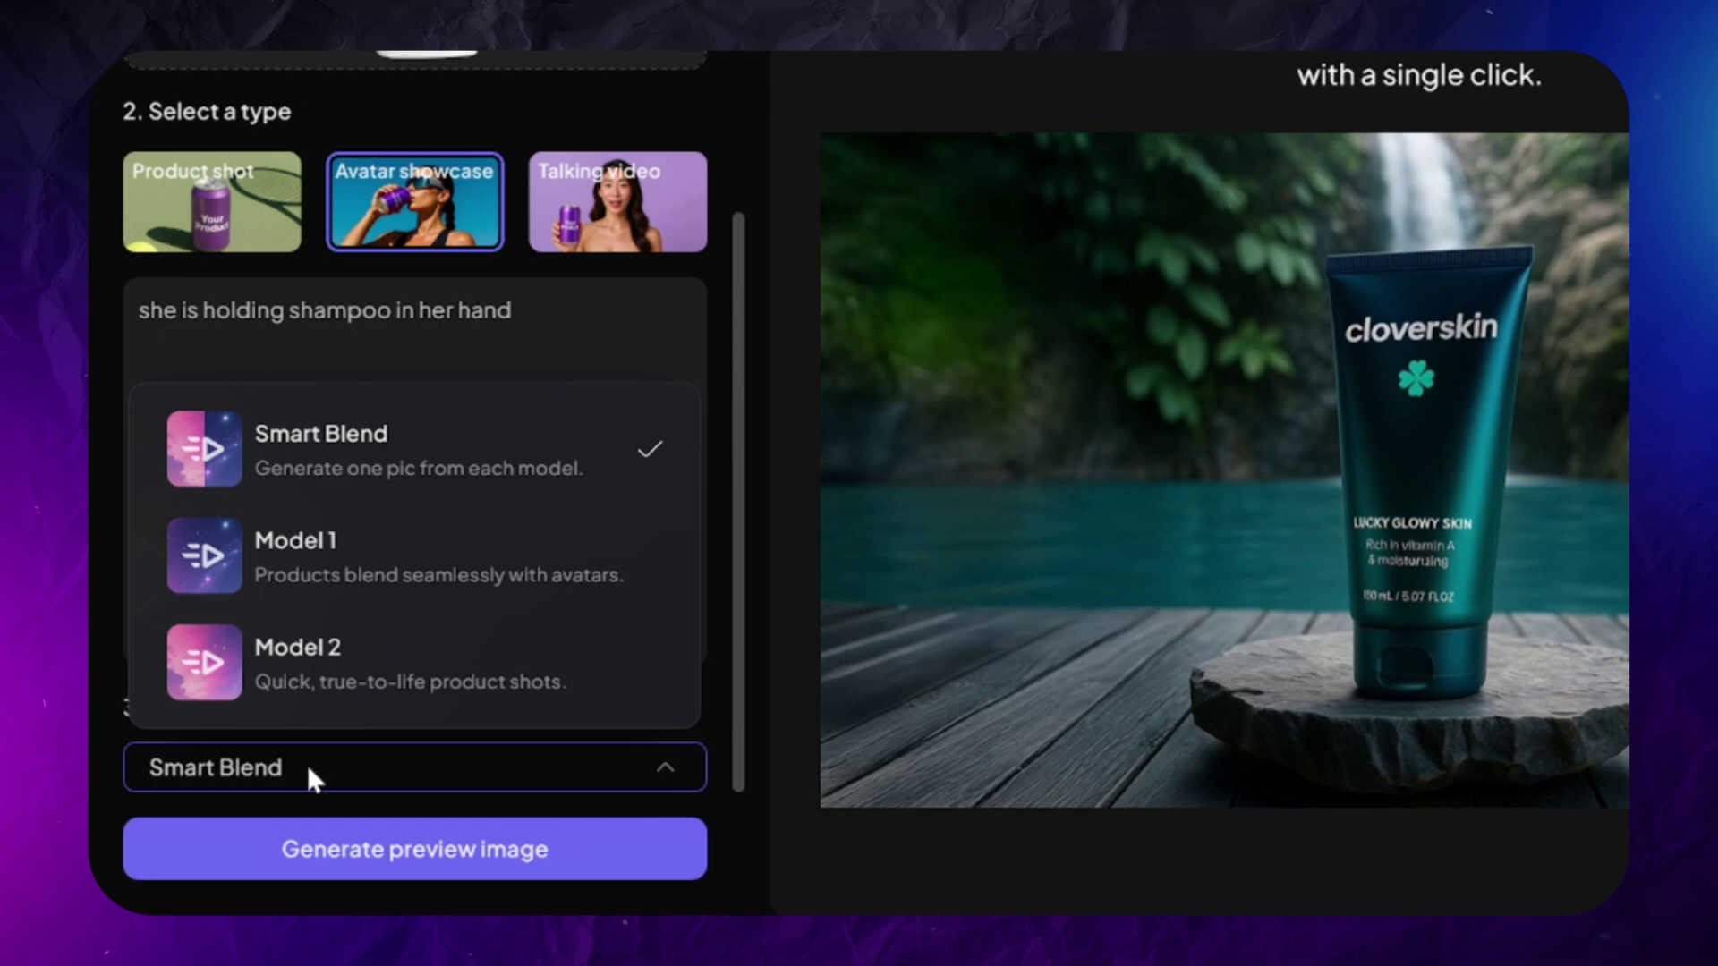
{"action": "left_click", "coordinate": [364, 850]}
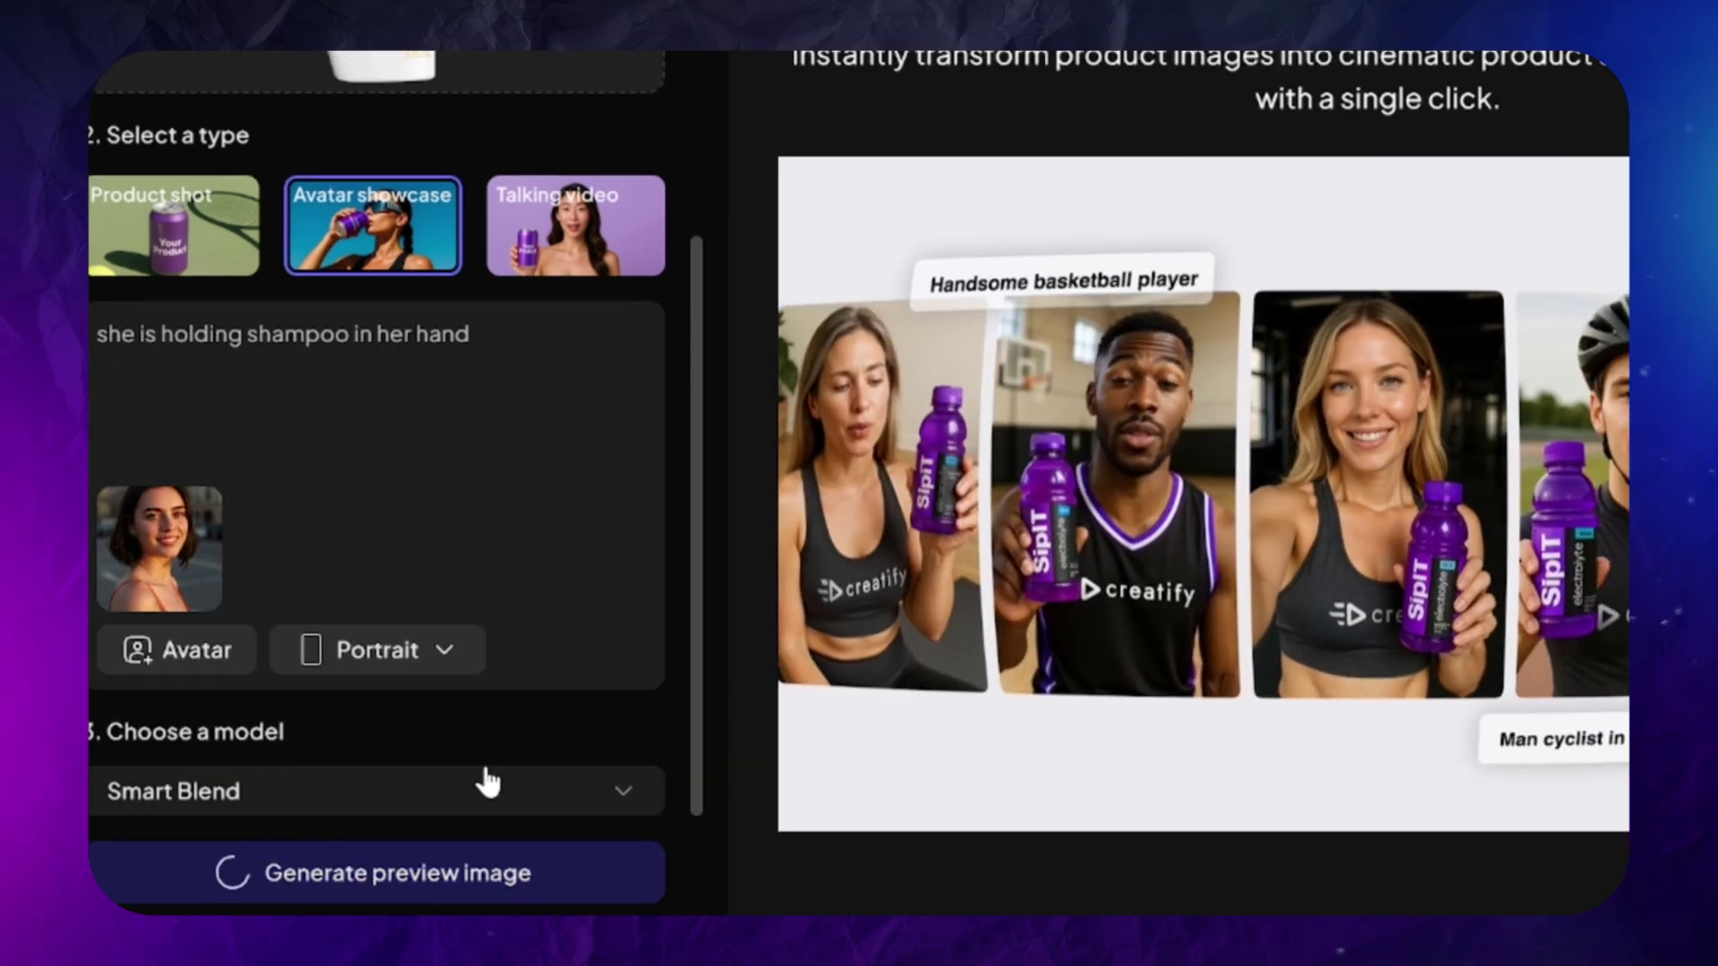
{"action": "left_click", "coordinate": [872, 646]}
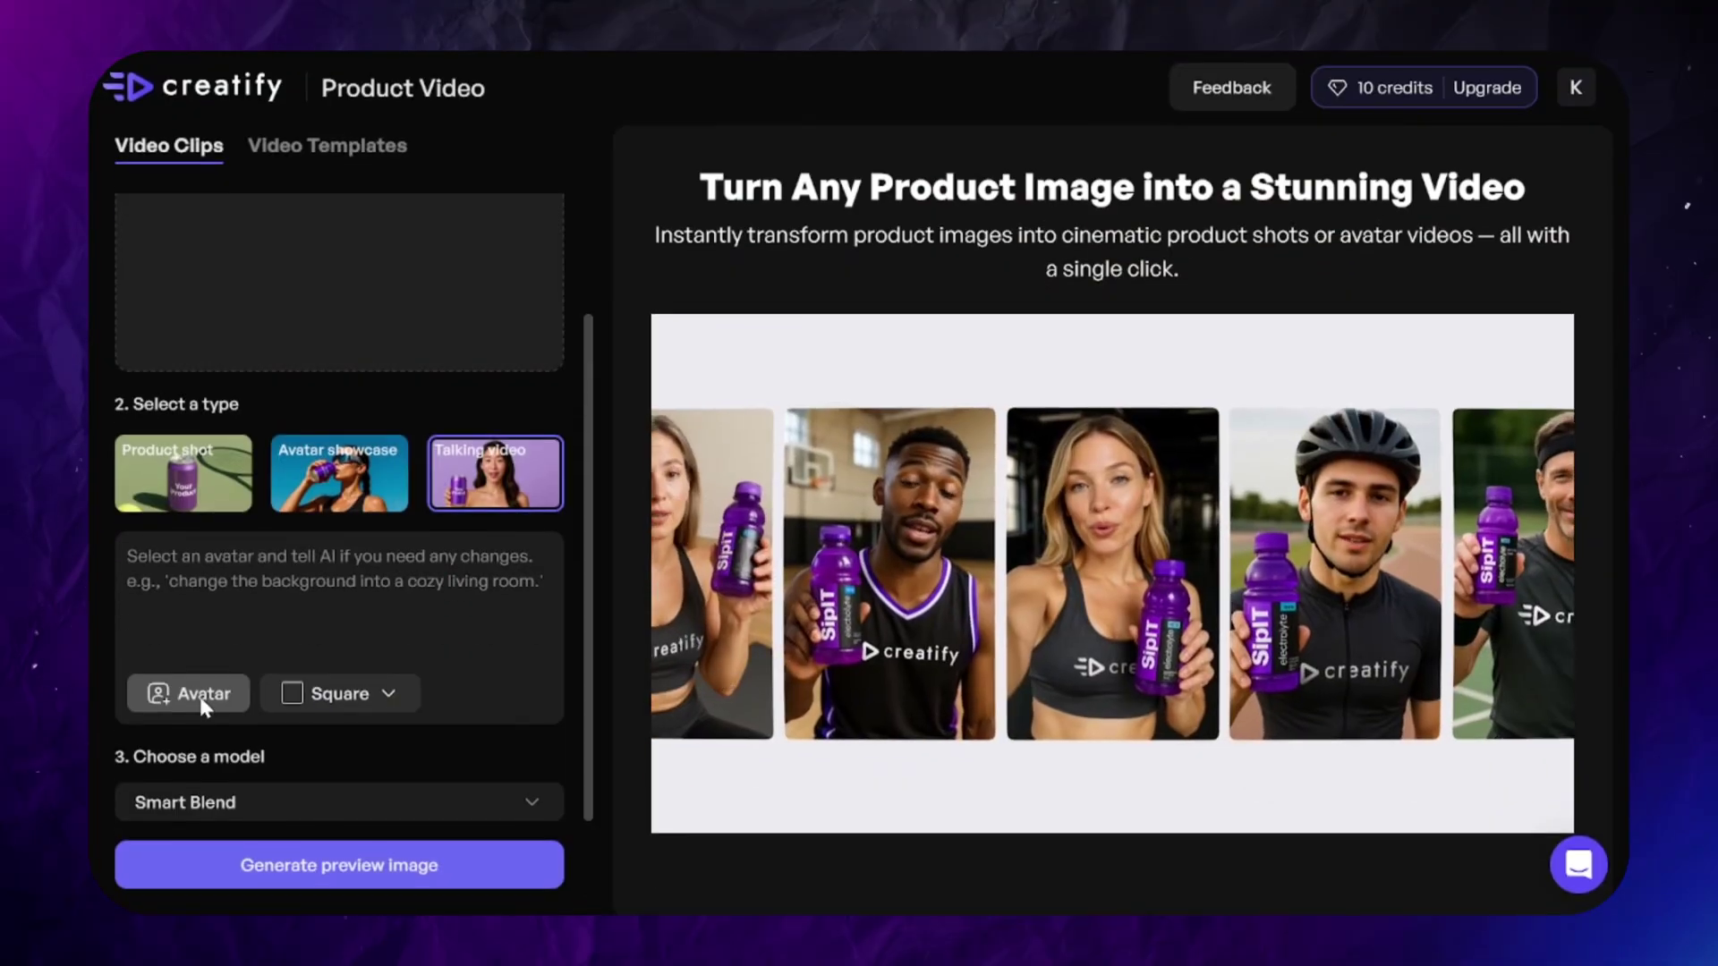
- Browse the realistic avatars for the talking video and filter them to female, adult and indoor
{"action": "left_click", "coordinate": [202, 695]}
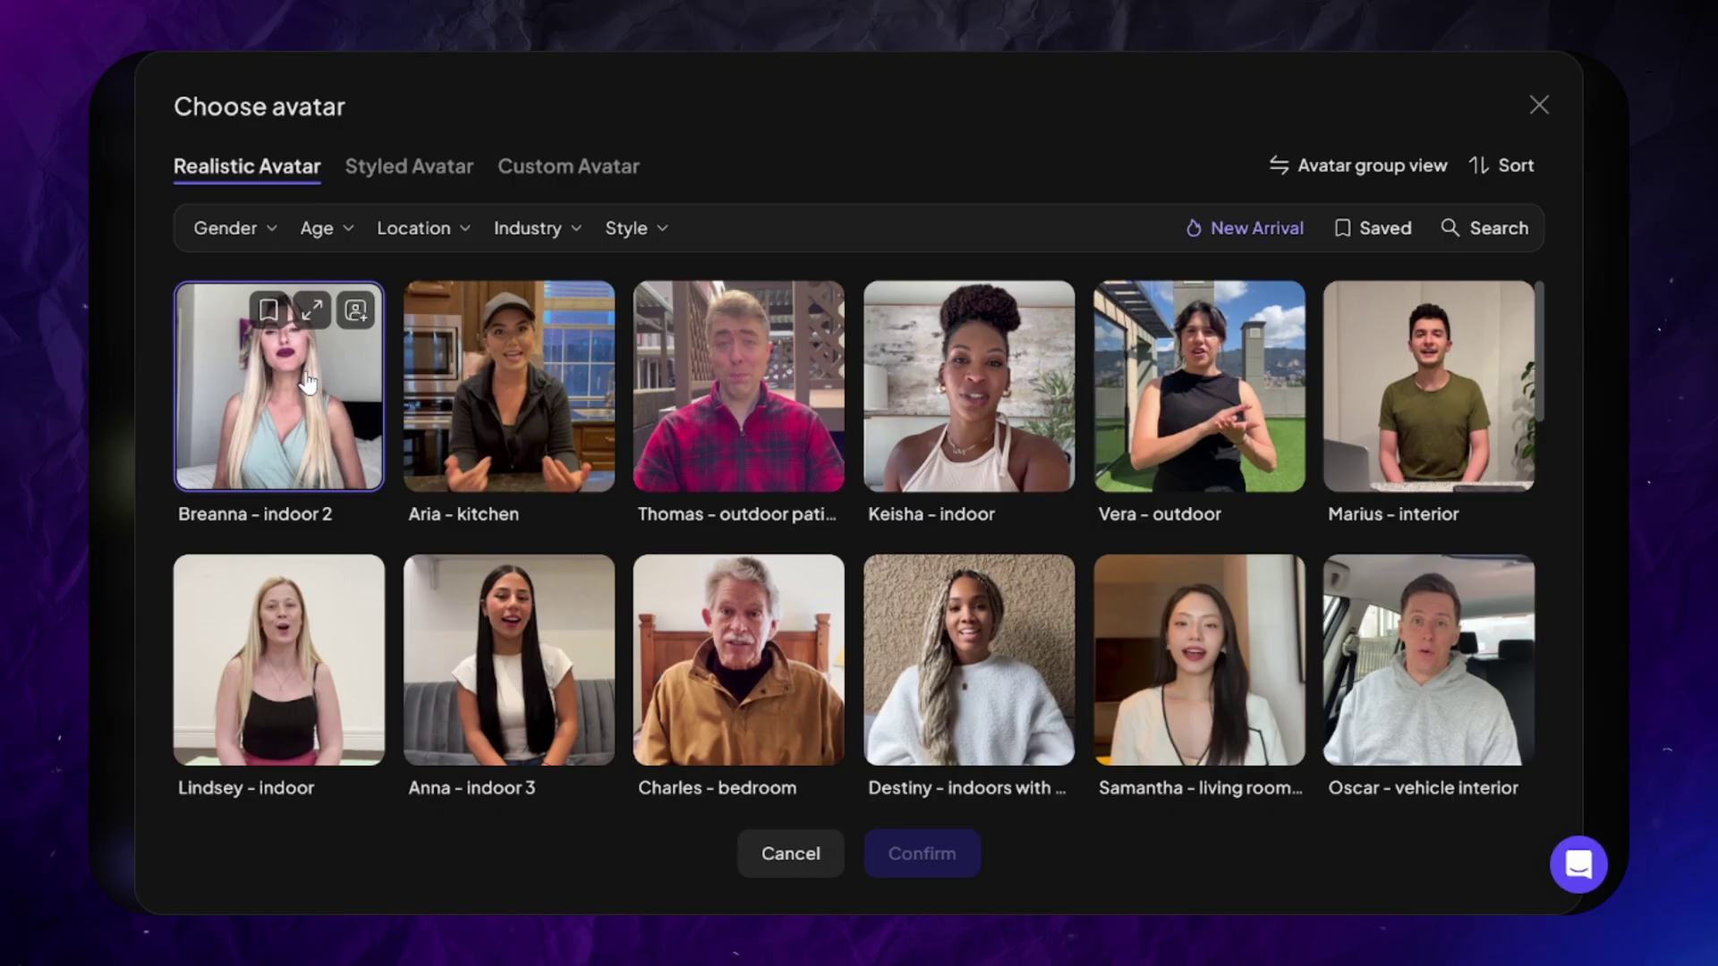
{"action": "scroll", "coordinate": [605, 577], "scroll_direction": "down", "scroll_amount": 15}
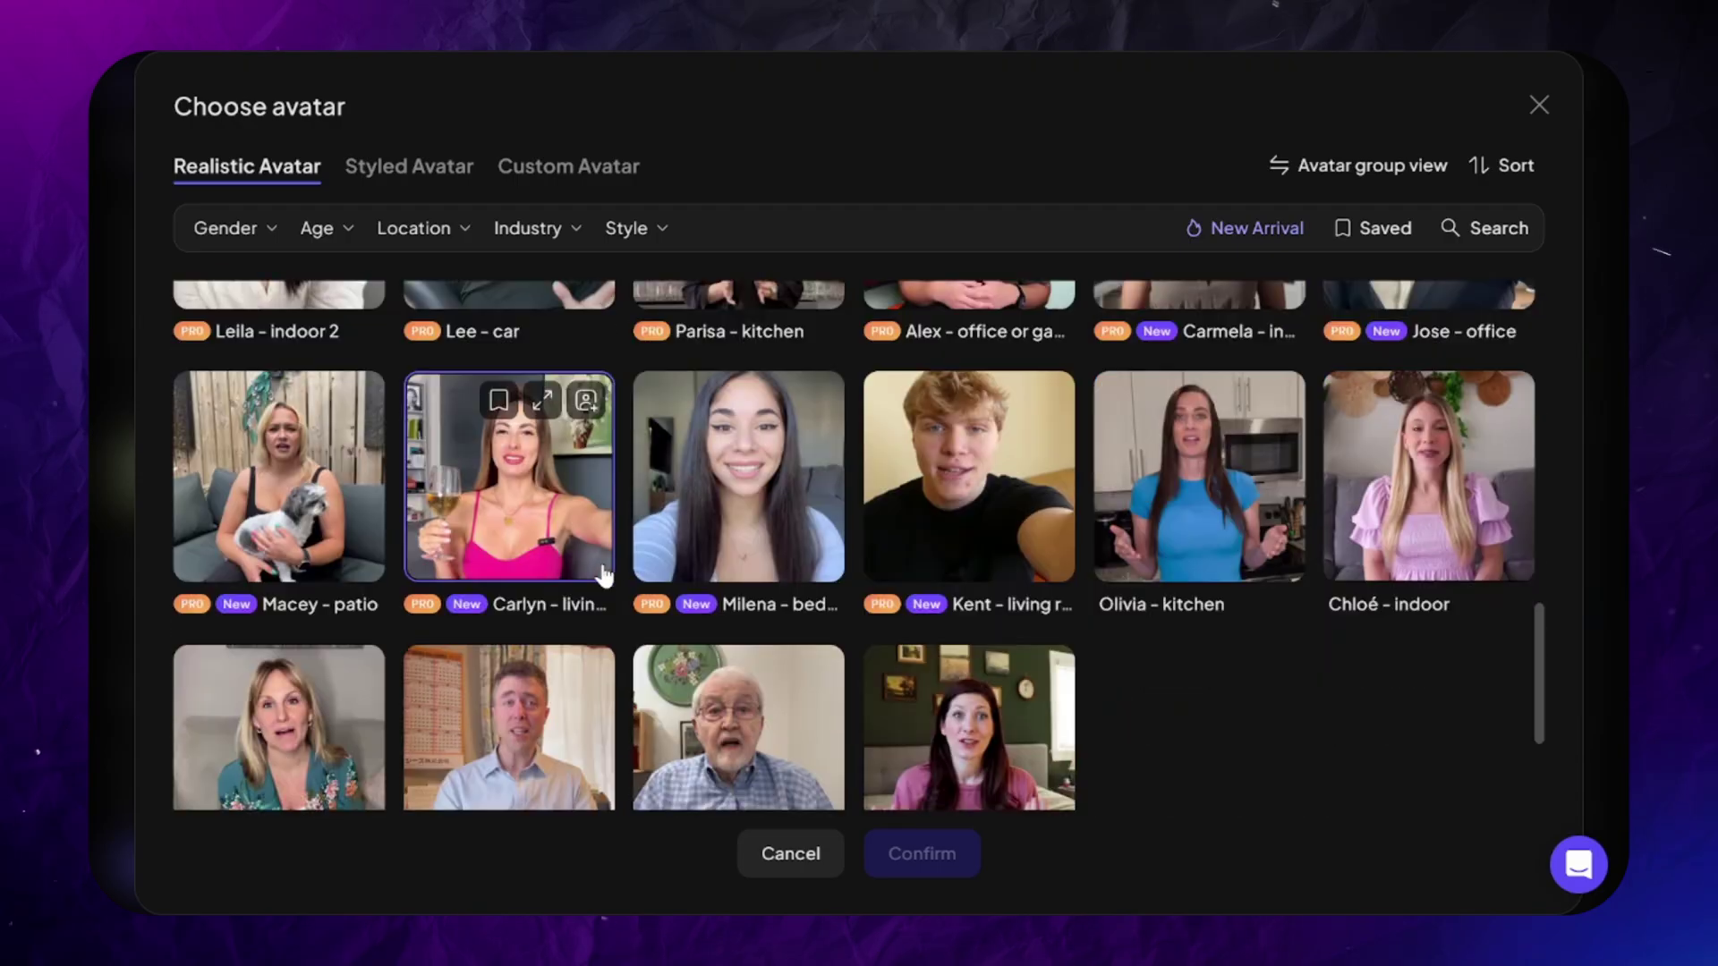
{"action": "scroll", "coordinate": [514, 535], "scroll_direction": "up", "scroll_amount": 13}
{"action": "scroll", "coordinate": [515, 535], "scroll_direction": "up", "scroll_amount": 3}
{"action": "left_click", "coordinate": [259, 230]}
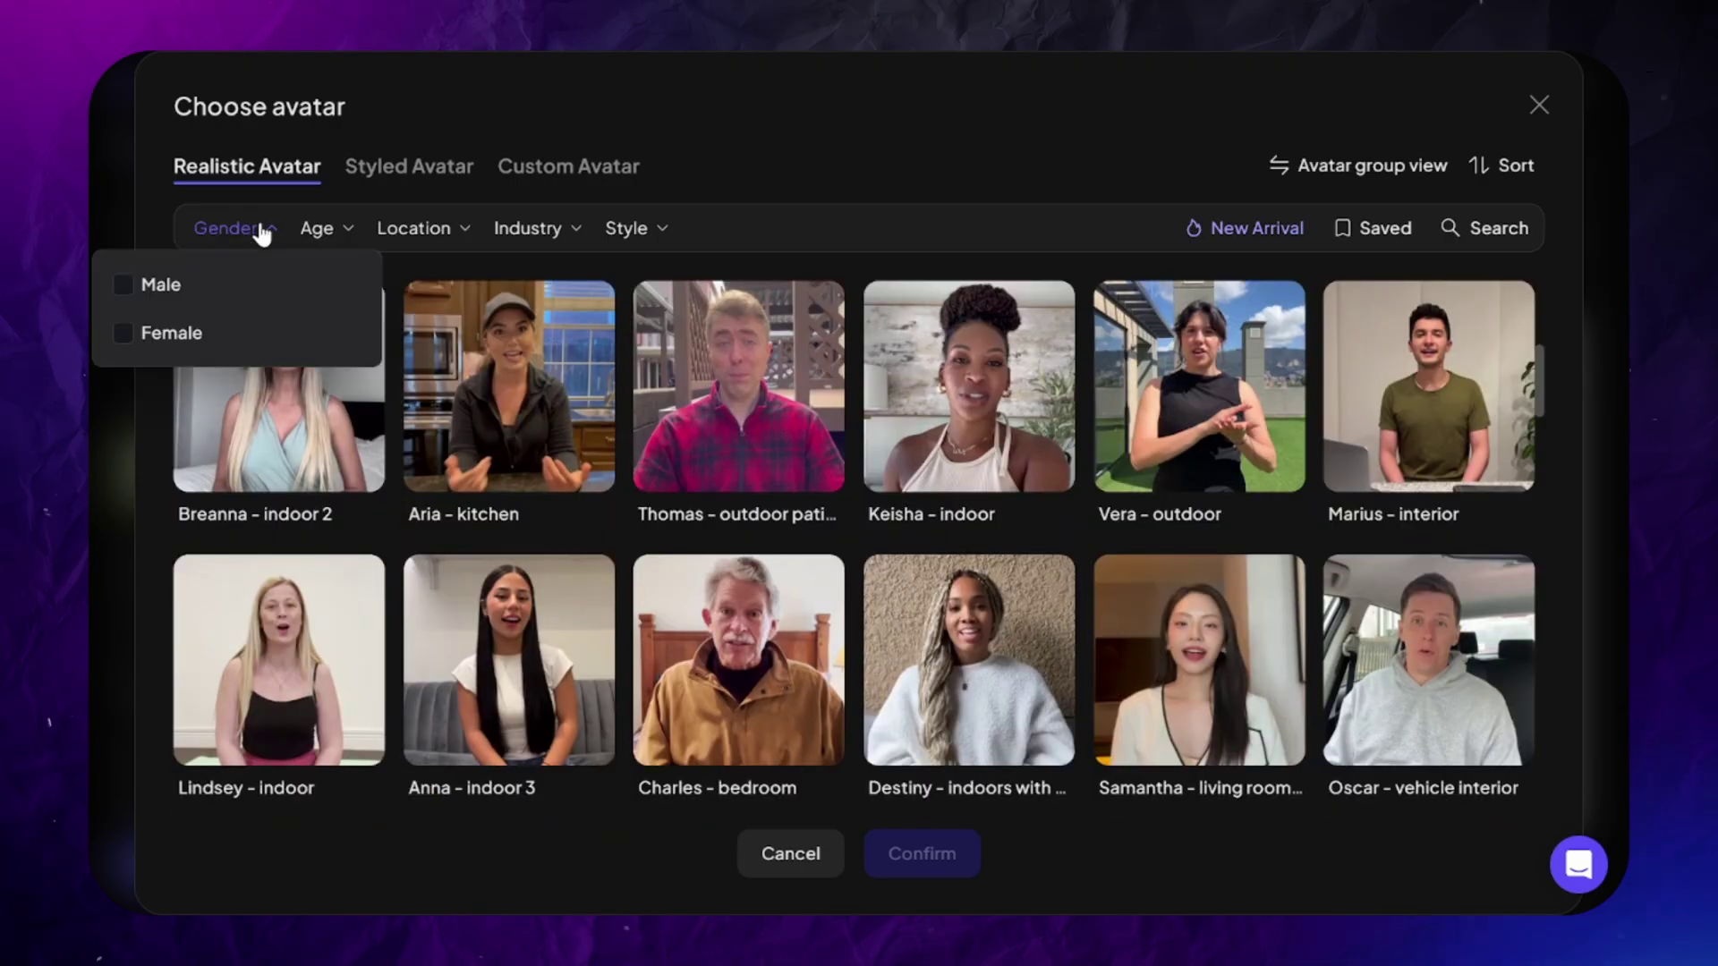
{"action": "left_click", "coordinate": [336, 227]}
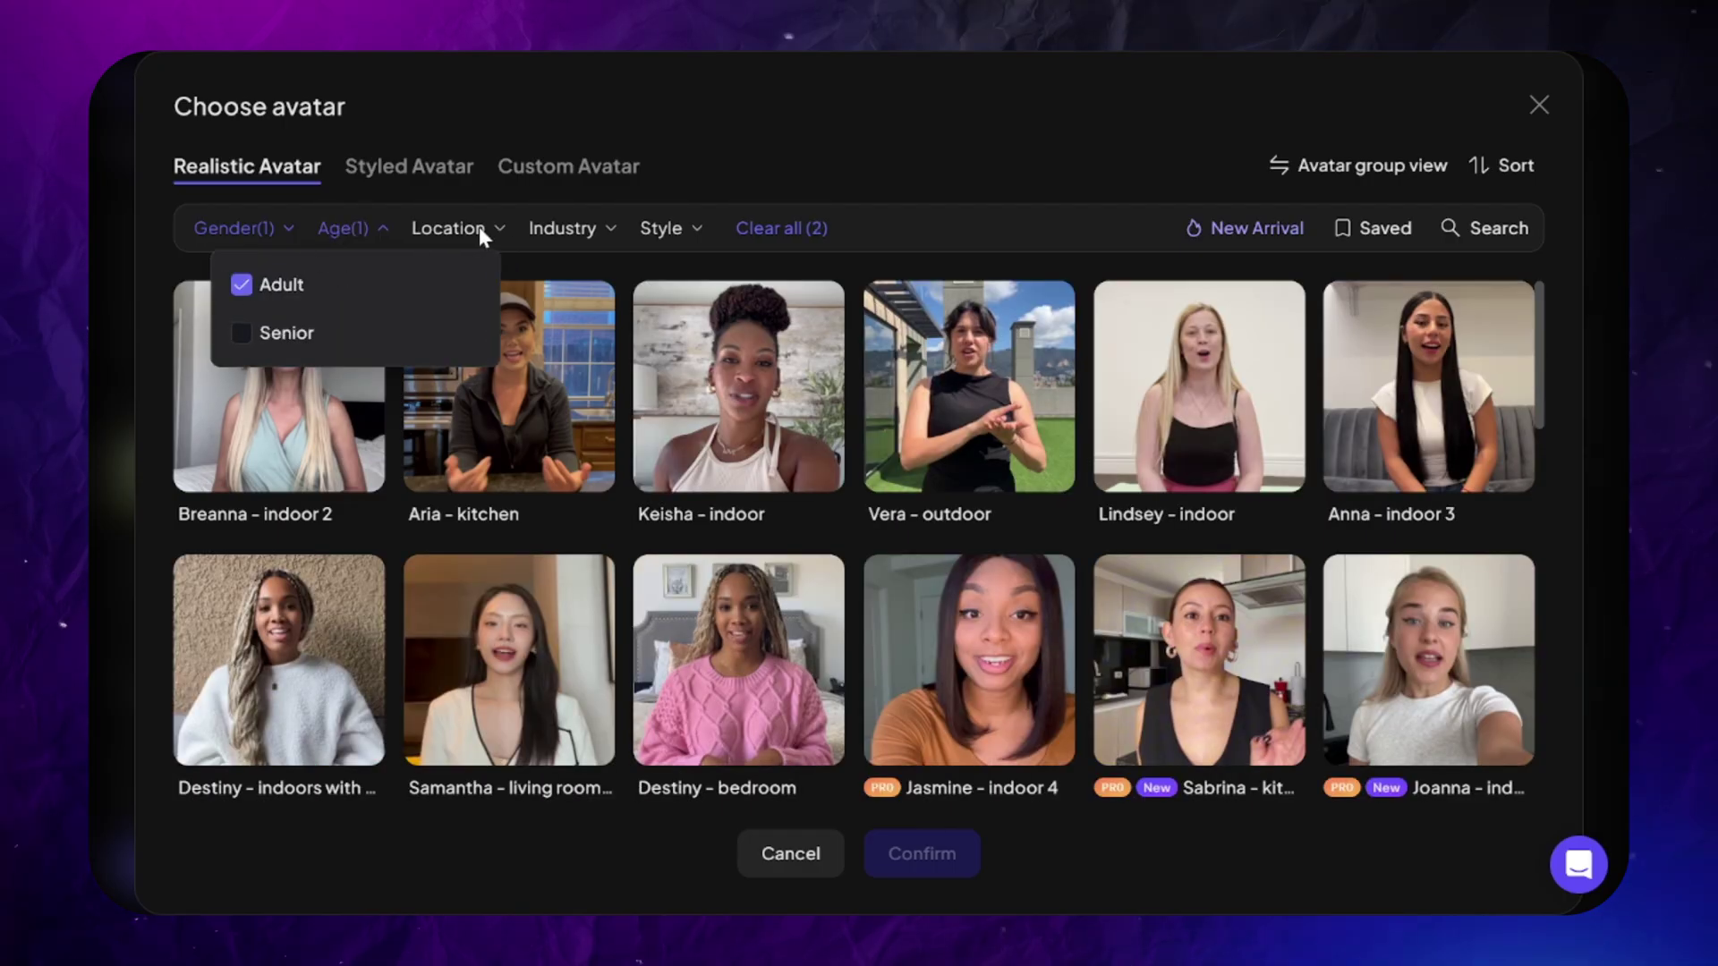
{"action": "left_click", "coordinate": [480, 228]}
{"action": "left_click", "coordinate": [480, 227]}
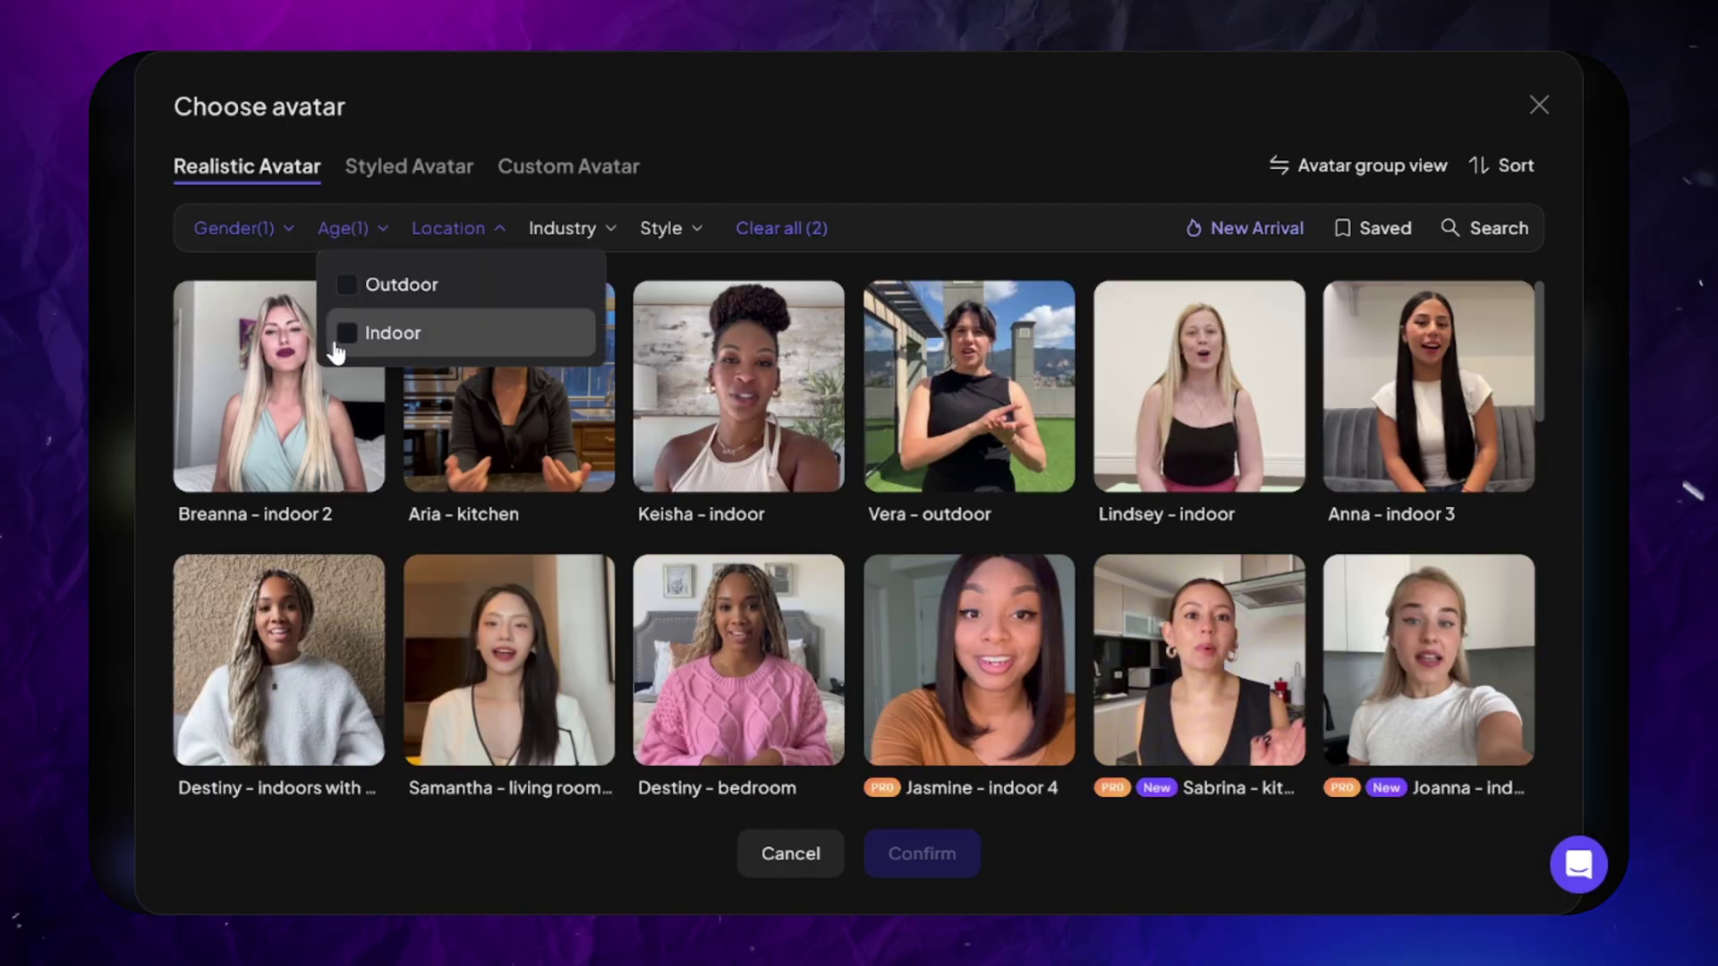
{"action": "left_click", "coordinate": [707, 229]}
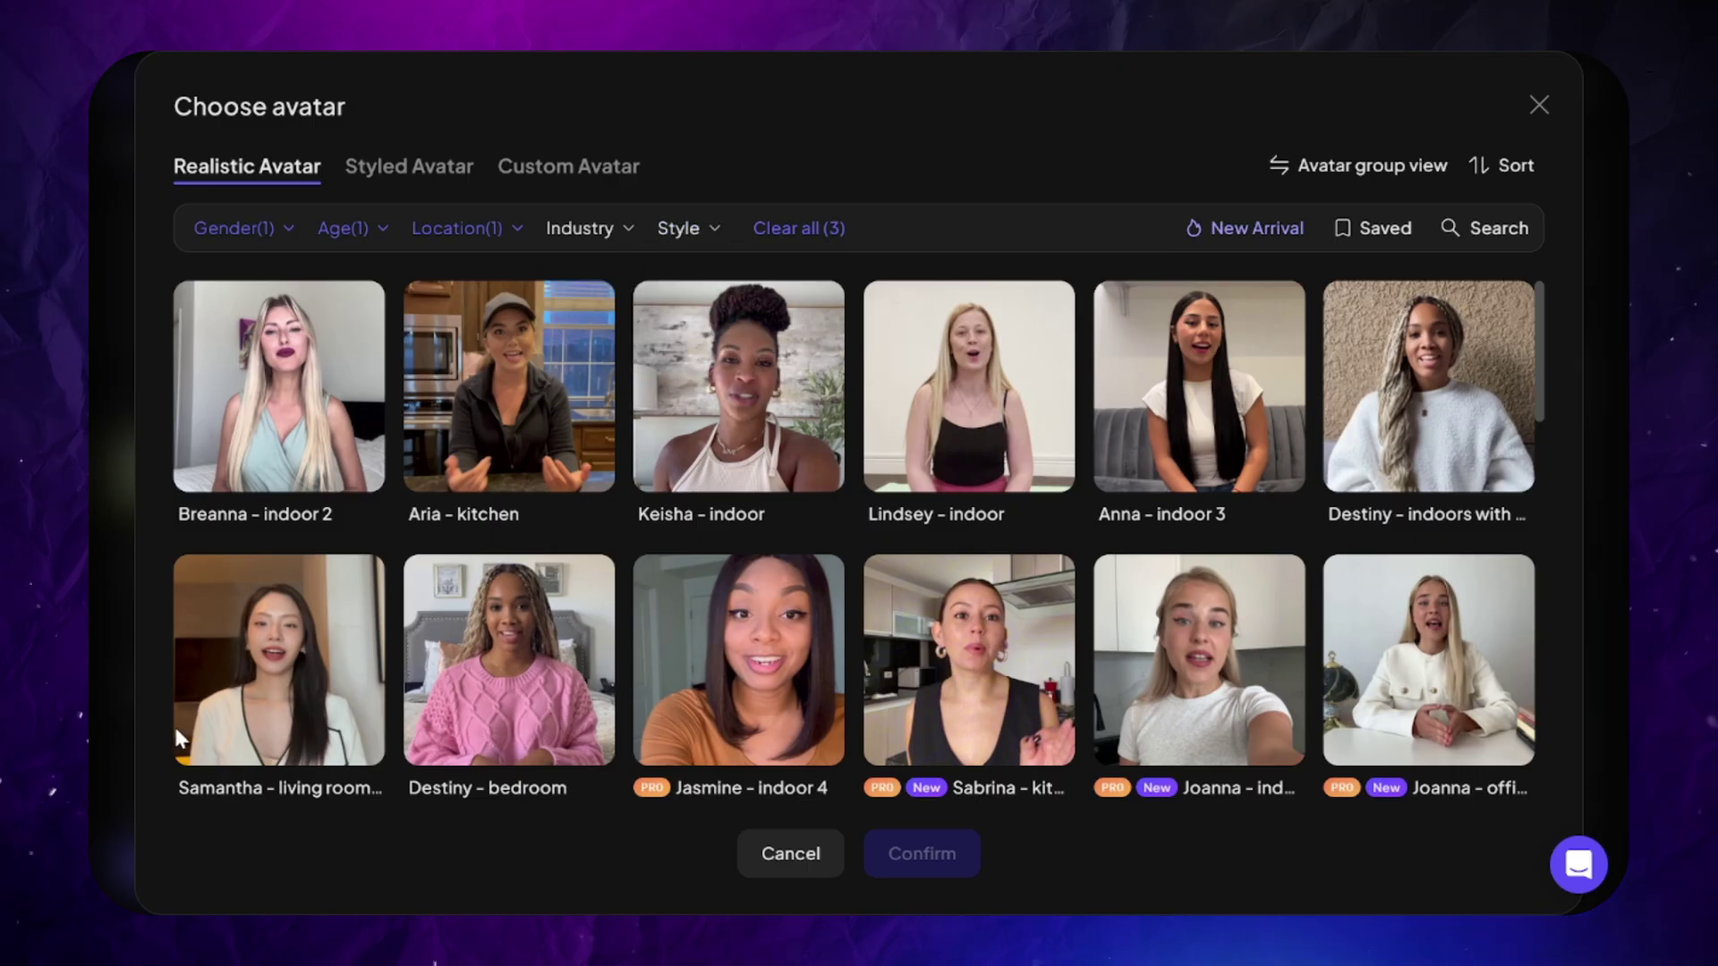
- Select the living room avatar with long dark hair and view its outfit and background style options
{"action": "left_click", "coordinate": [240, 658]}
{"action": "scroll", "coordinate": [329, 577], "scroll_direction": "down", "scroll_amount": 1}
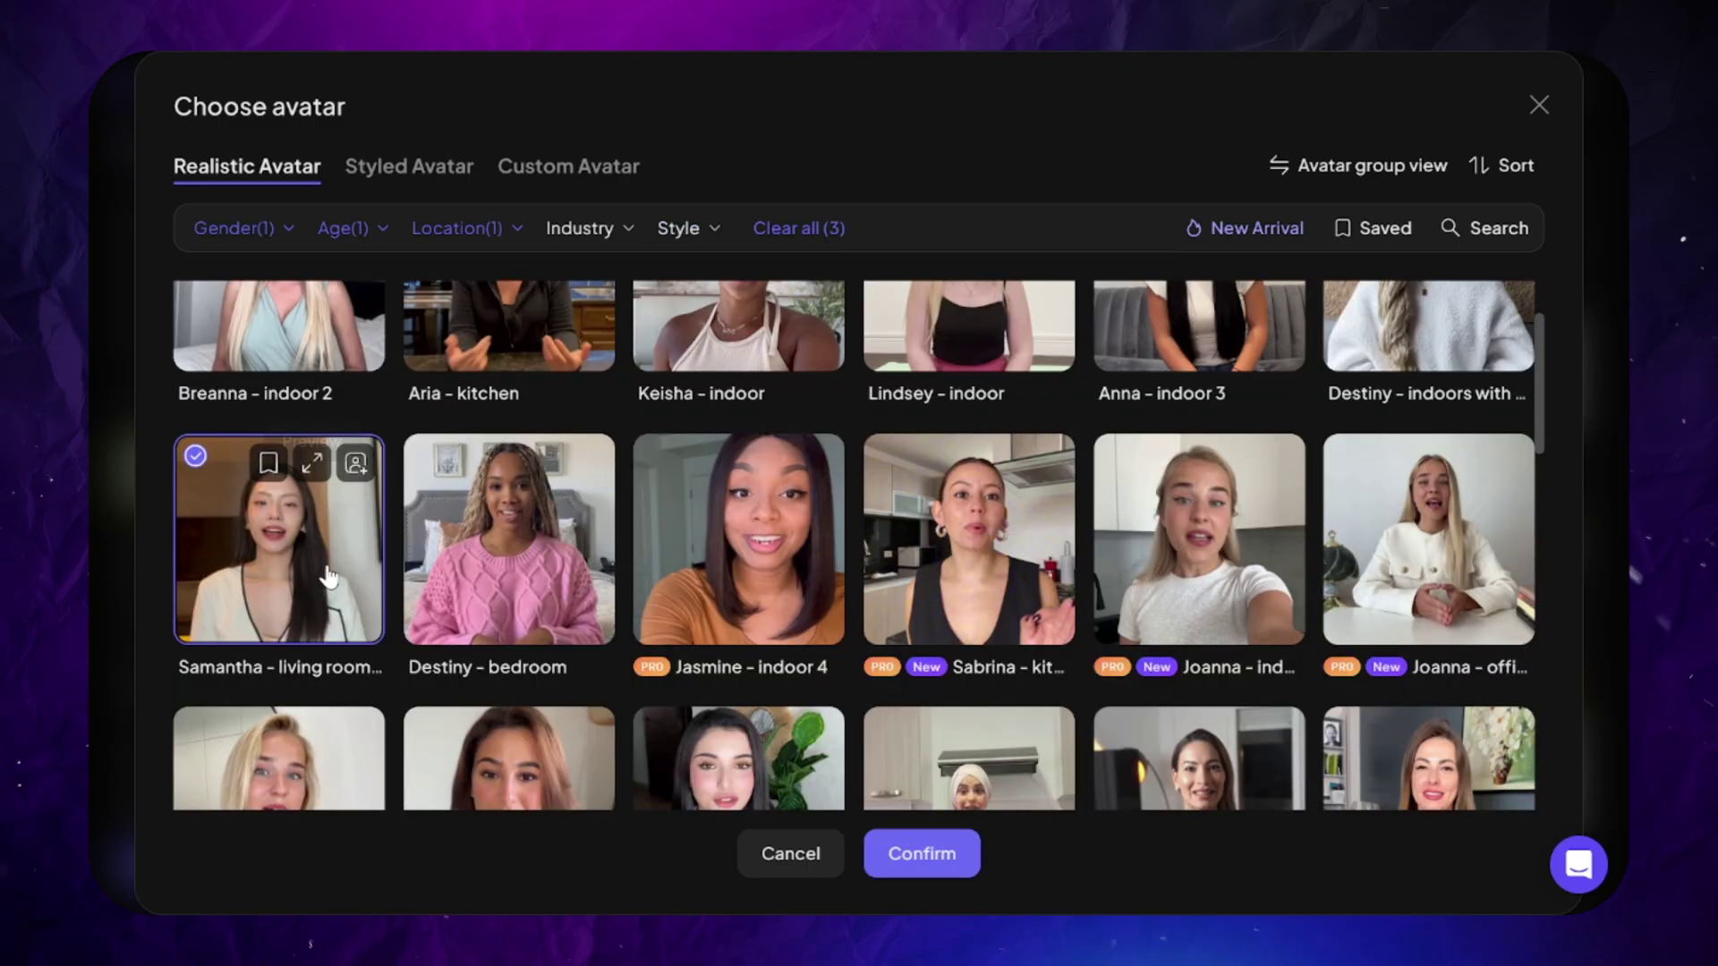
{"action": "left_click", "coordinate": [358, 464]}
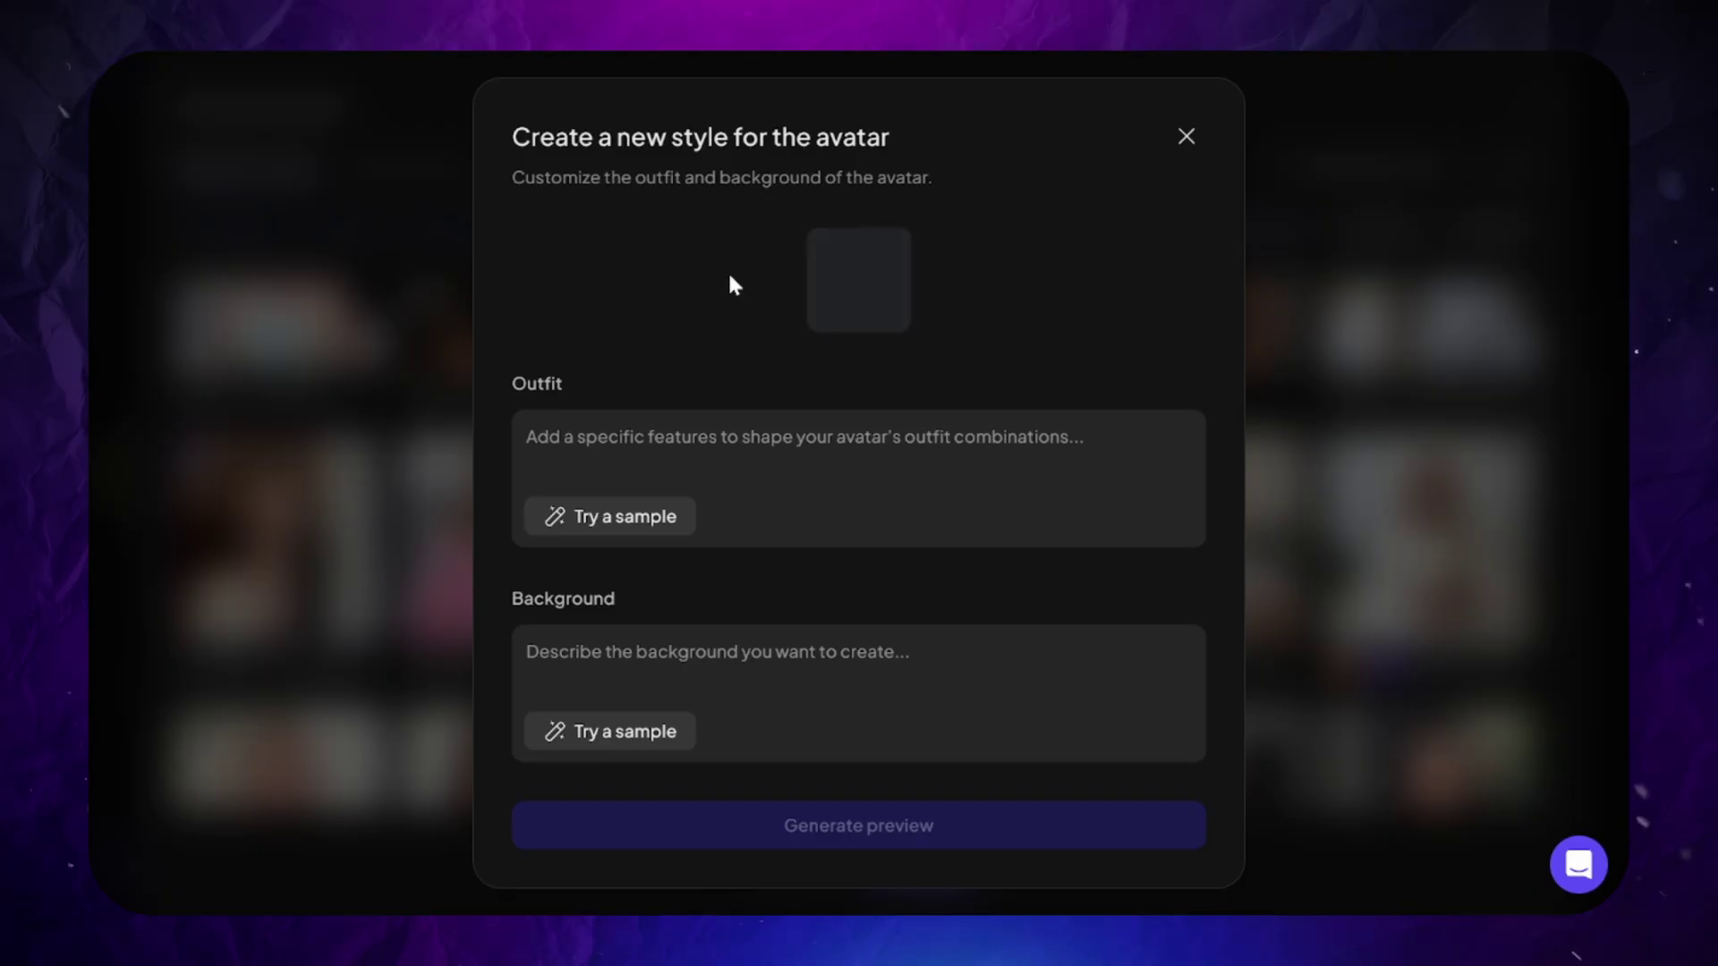
{"action": "left_click", "coordinate": [1186, 136]}
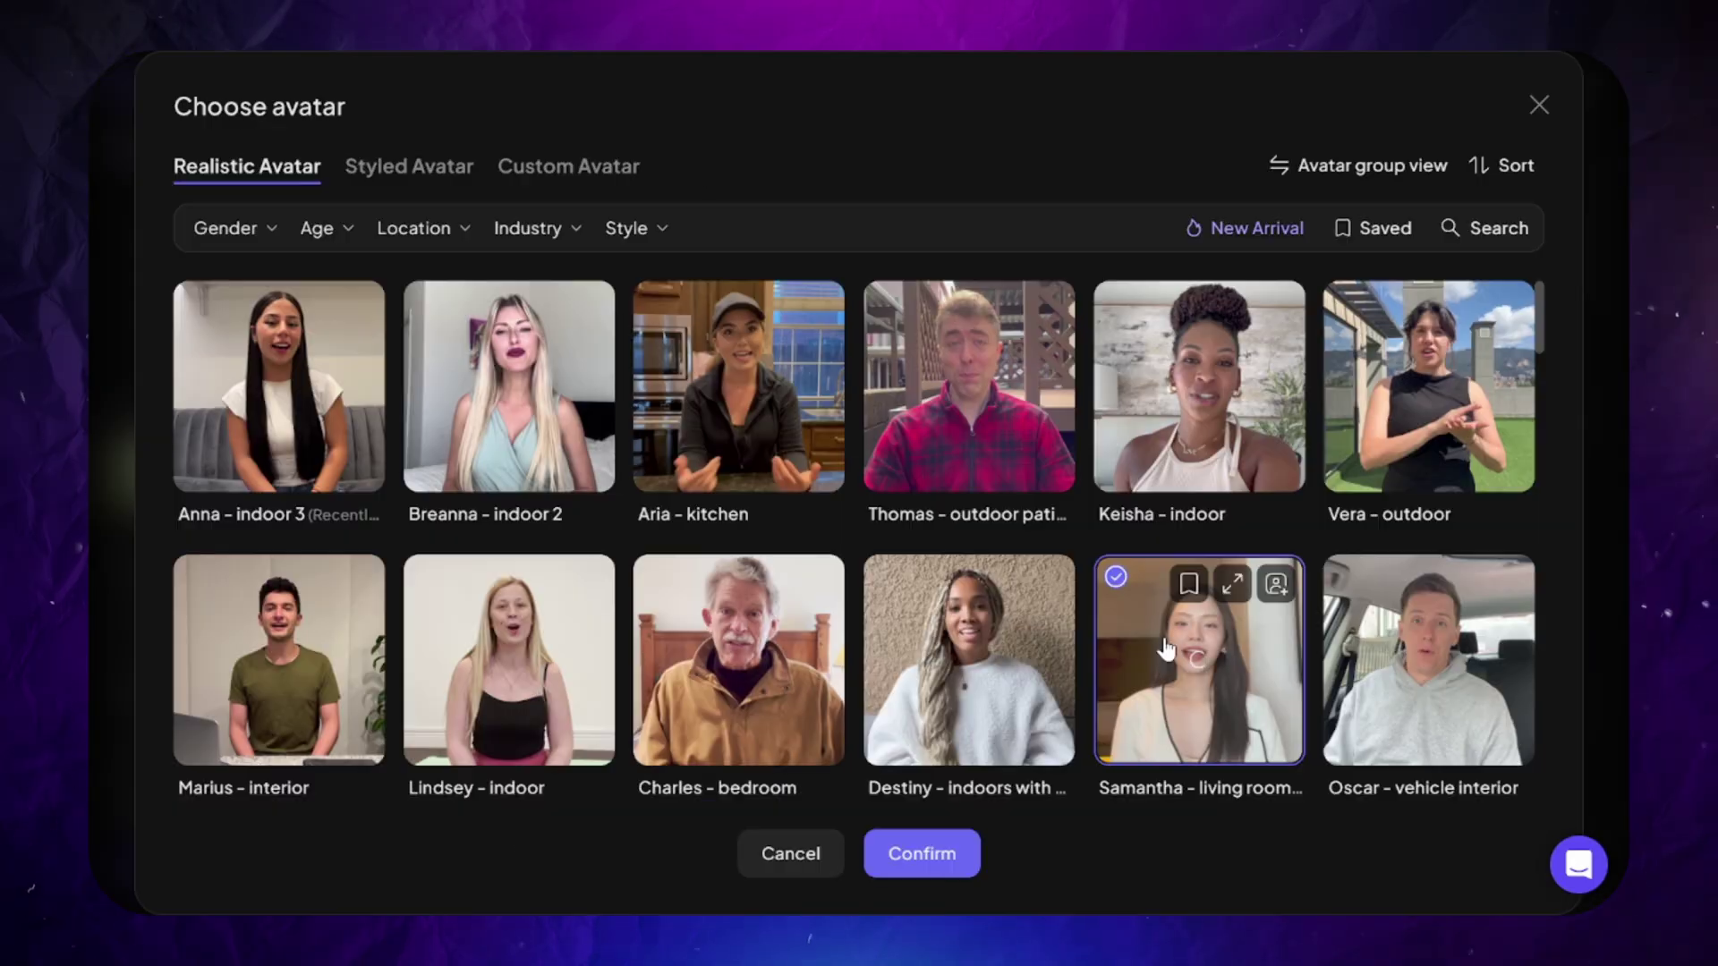
- Look through the Styled Avatar and Custom Avatar collections and return to the realistic avatars
{"action": "left_click", "coordinate": [392, 170]}
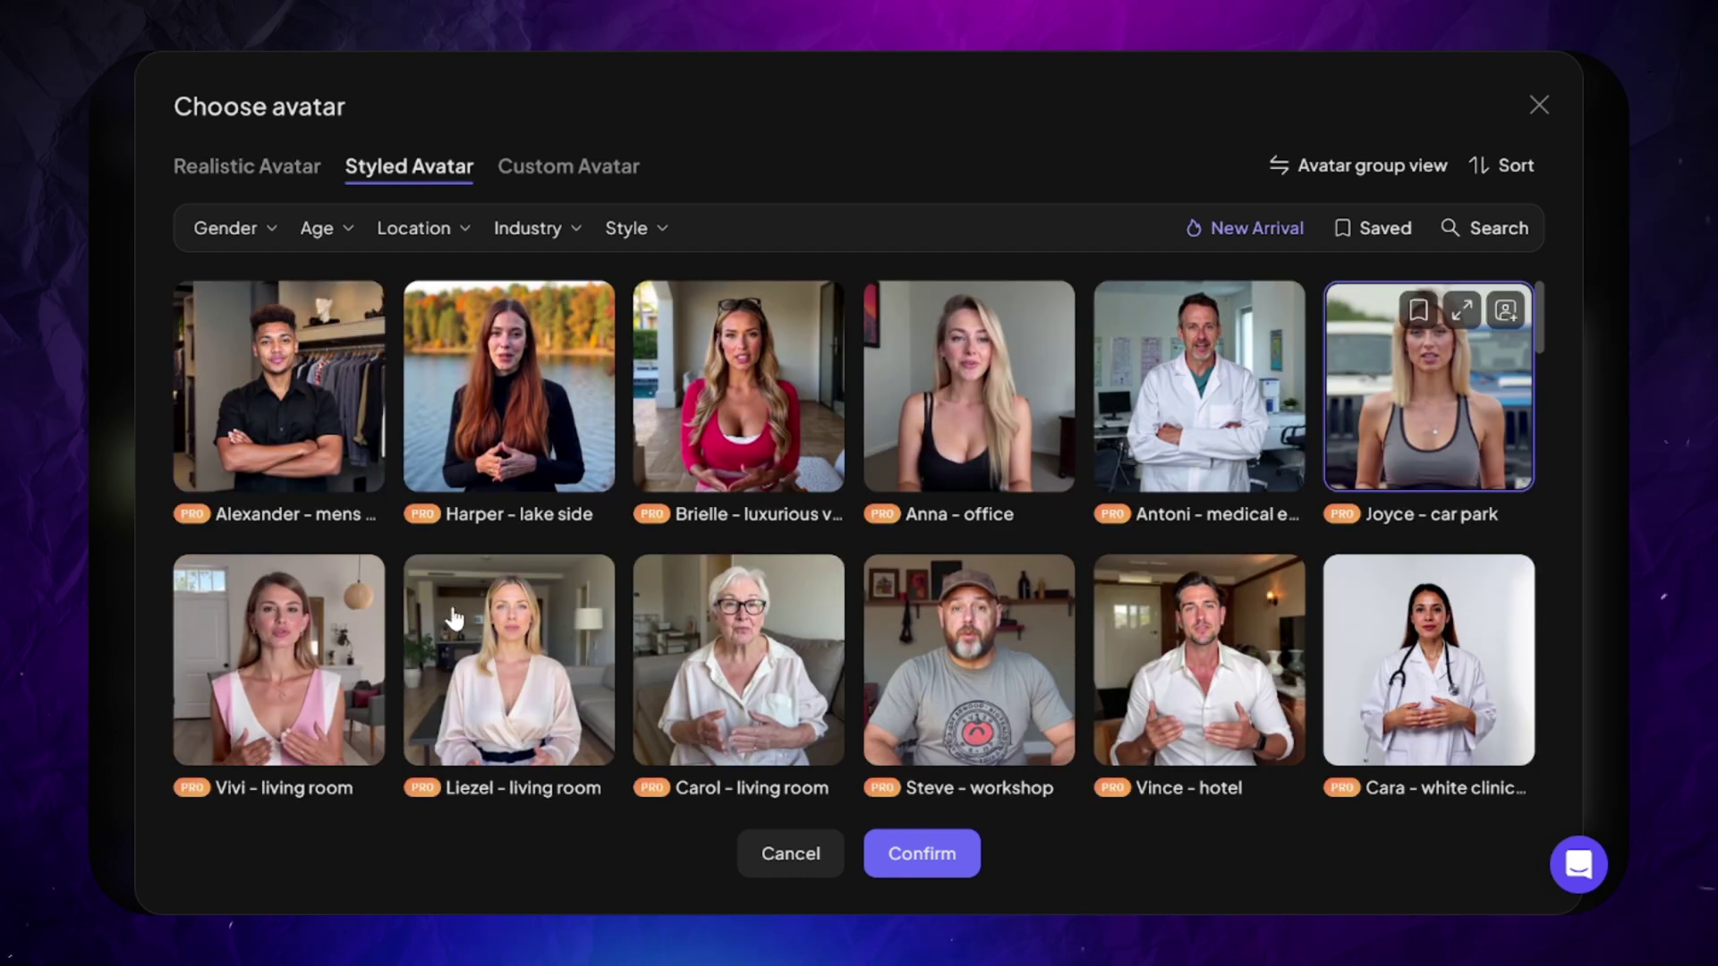
{"action": "scroll", "coordinate": [729, 461], "scroll_direction": "down", "scroll_amount": 1}
{"action": "scroll", "coordinate": [729, 452], "scroll_direction": "down", "scroll_amount": 5}
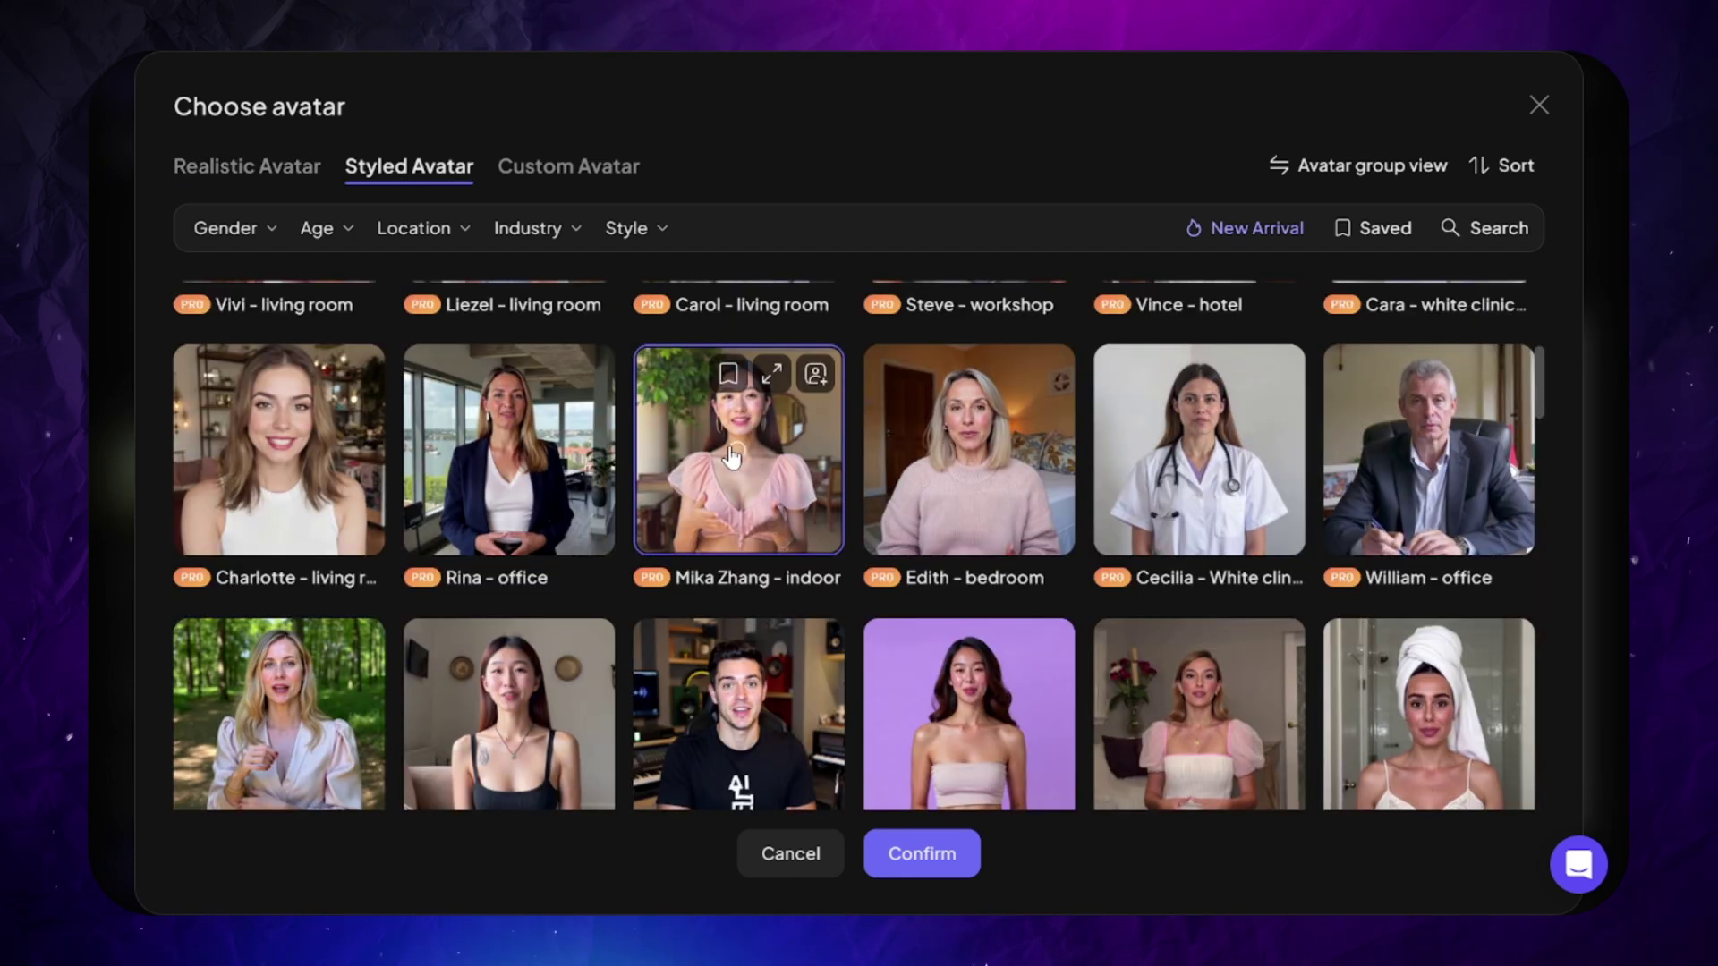
{"action": "scroll", "coordinate": [728, 376], "scroll_direction": "up", "scroll_amount": 7}
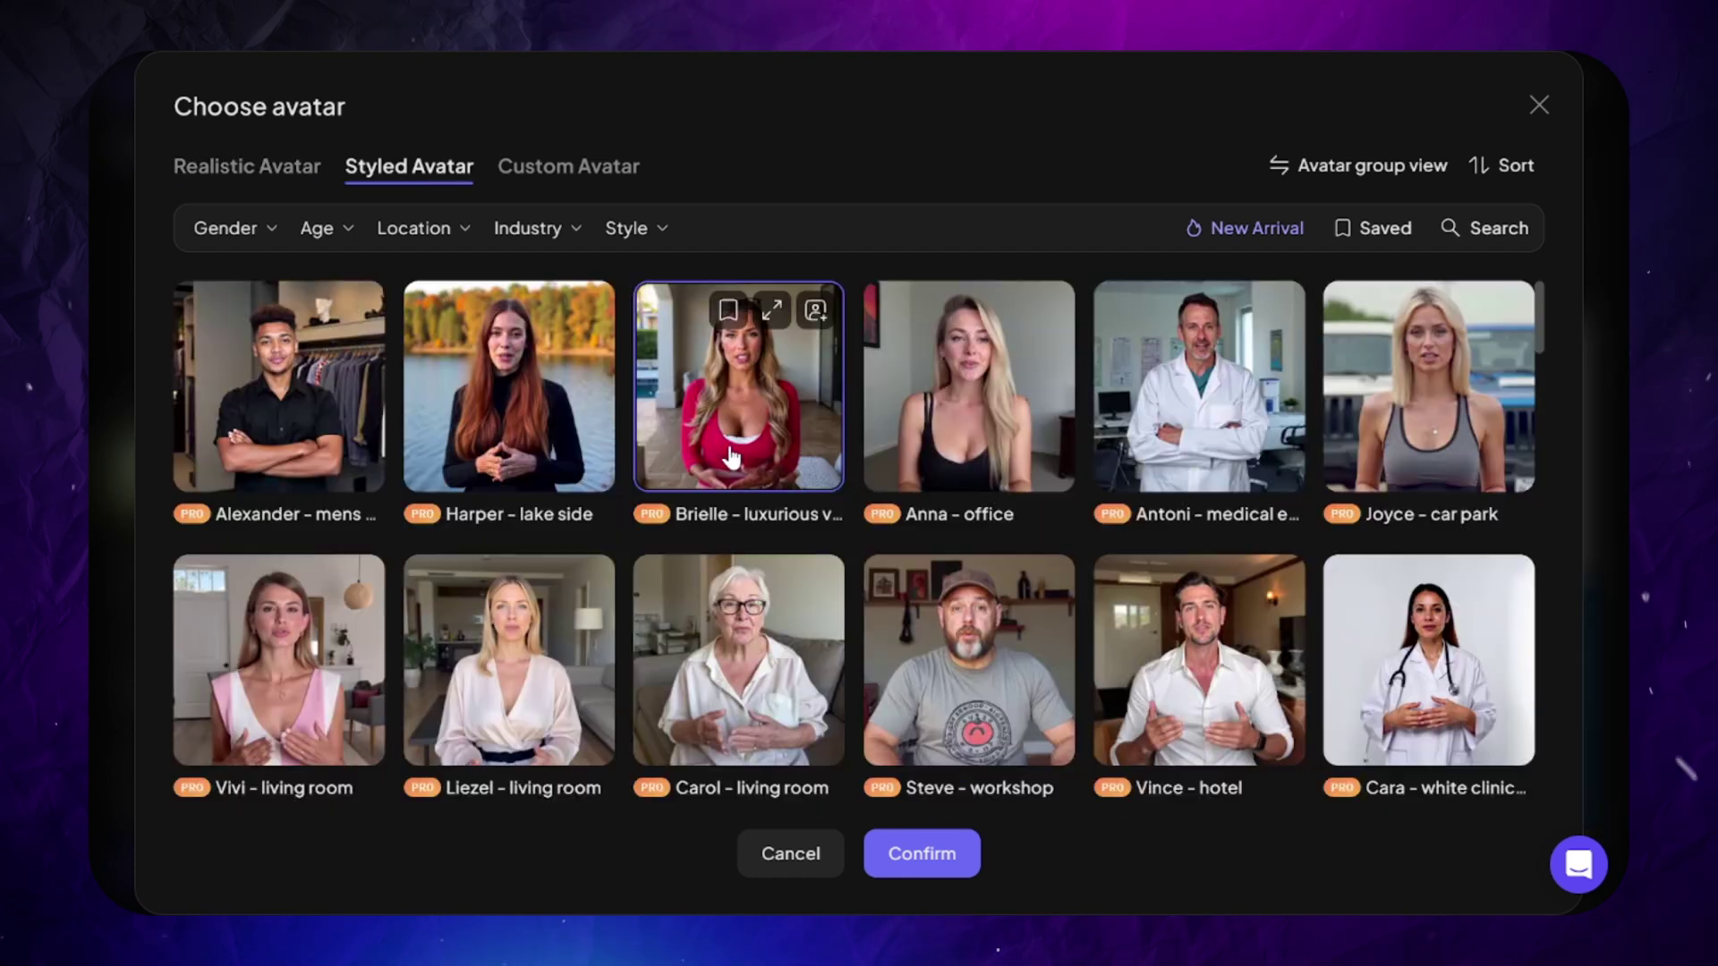
{"action": "left_click", "coordinate": [559, 168]}
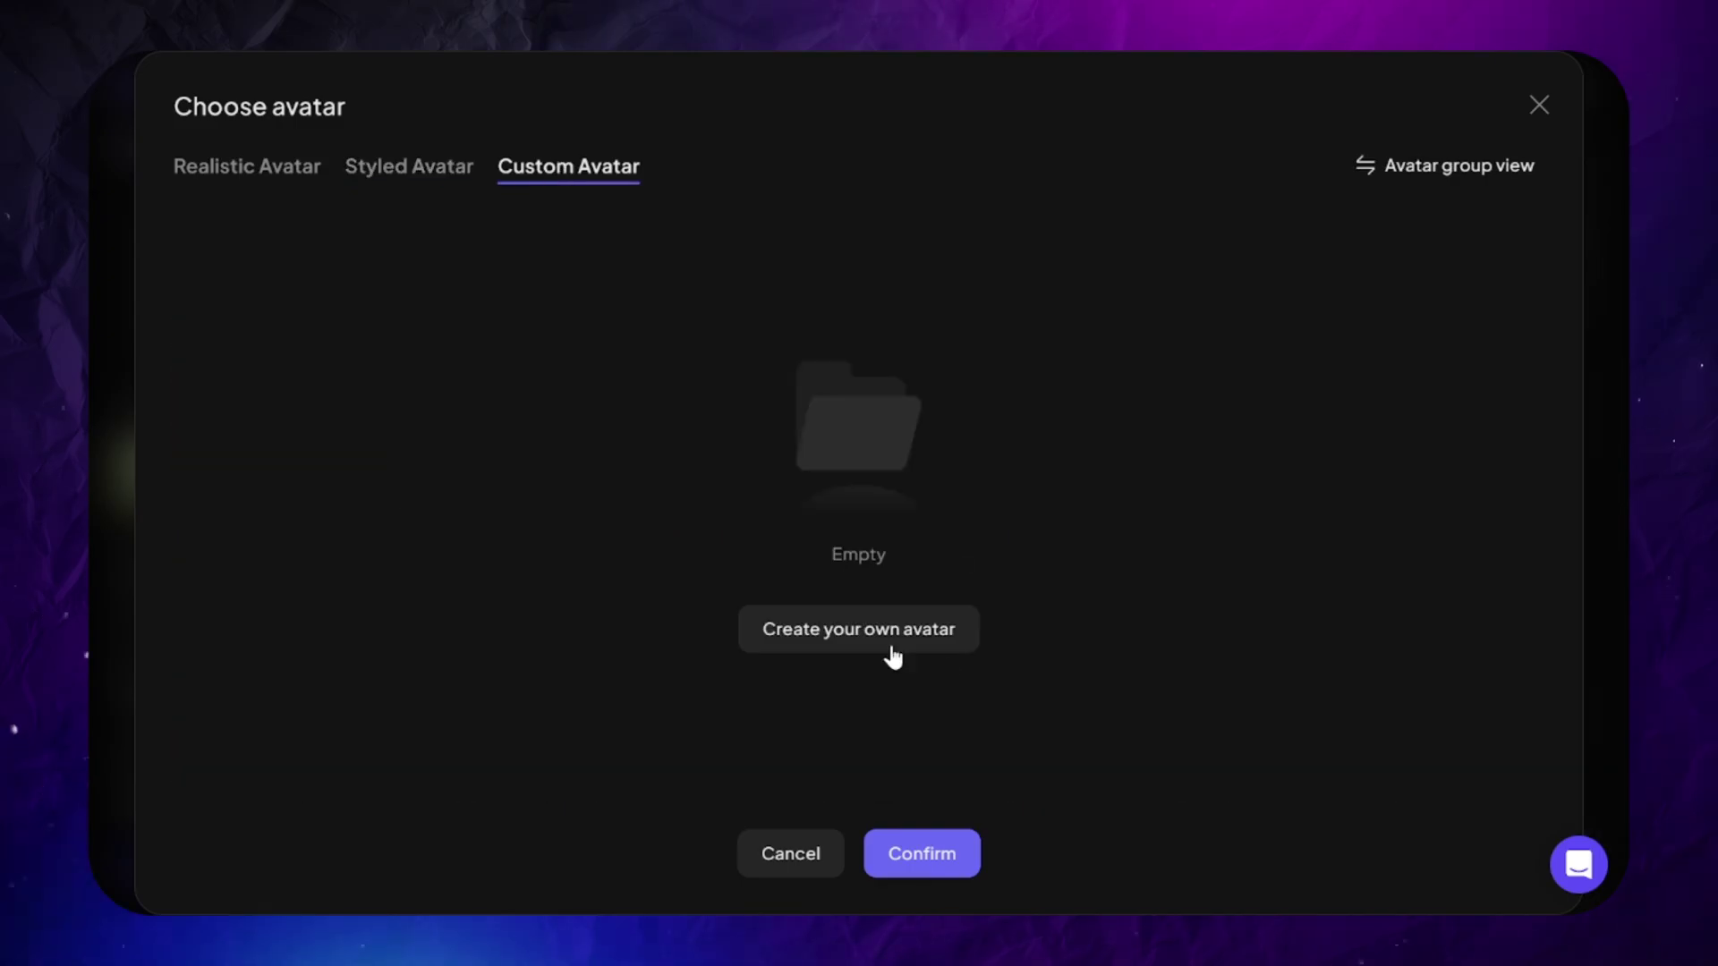
{"action": "left_click", "coordinate": [229, 168]}
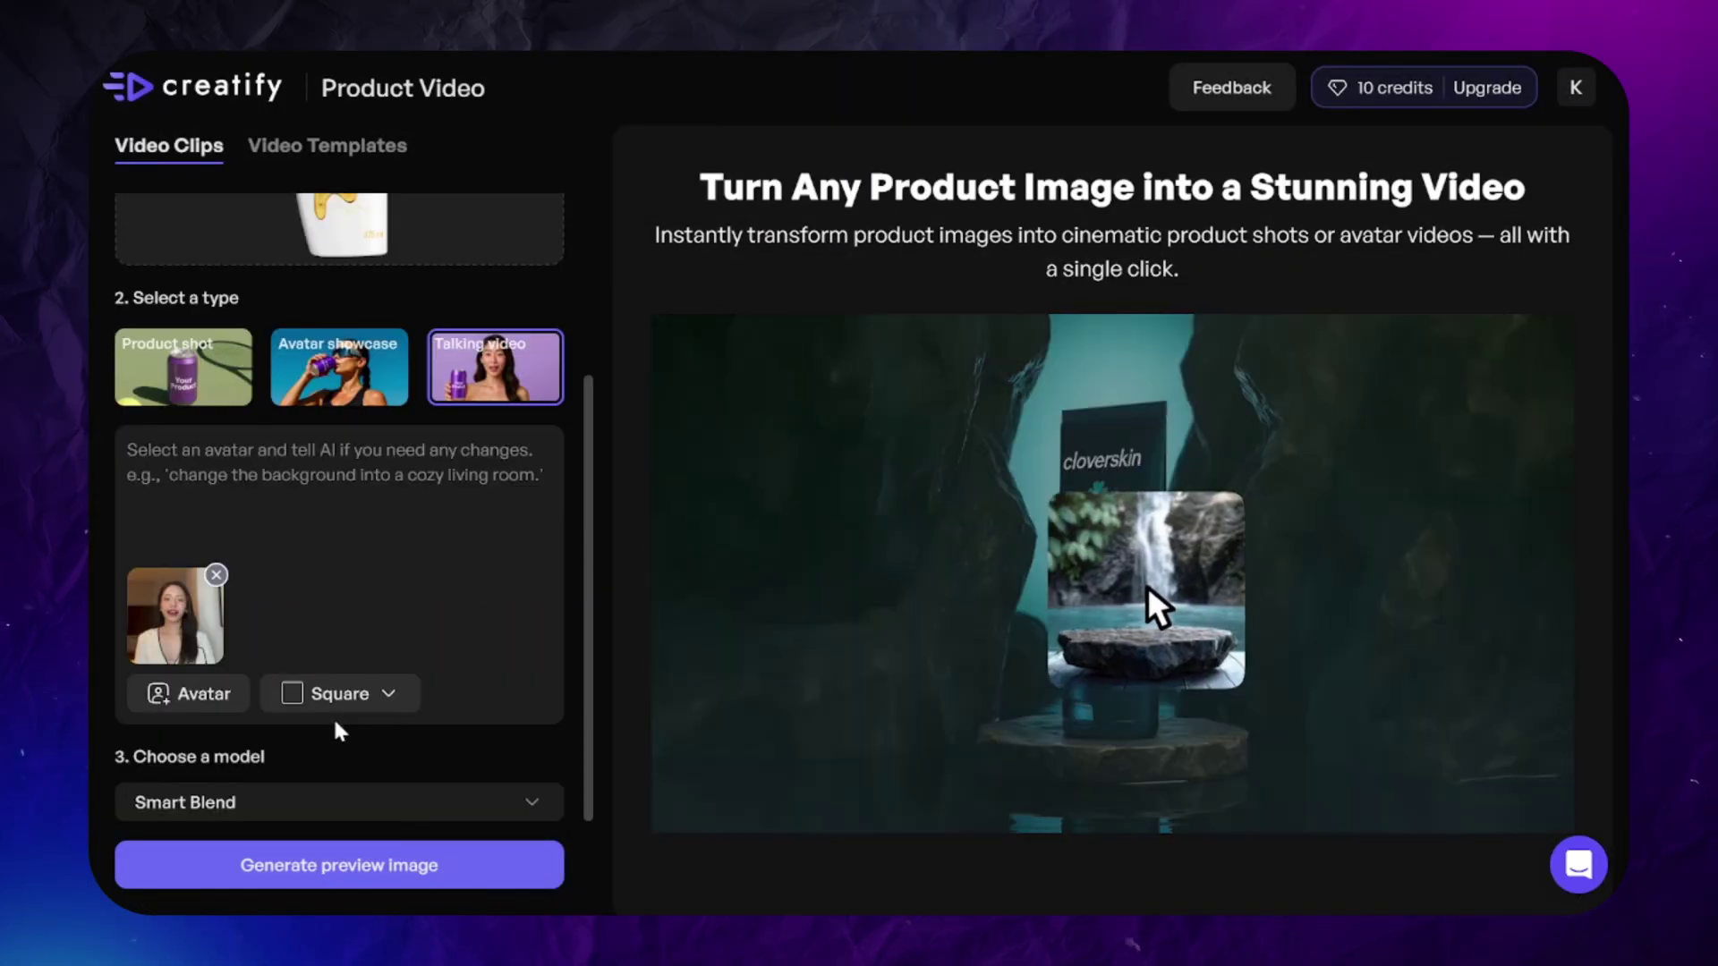
- Generate the talking video's preview images with the Smart Blend model and view the script settings for generating the video
{"action": "left_click", "coordinate": [320, 805]}
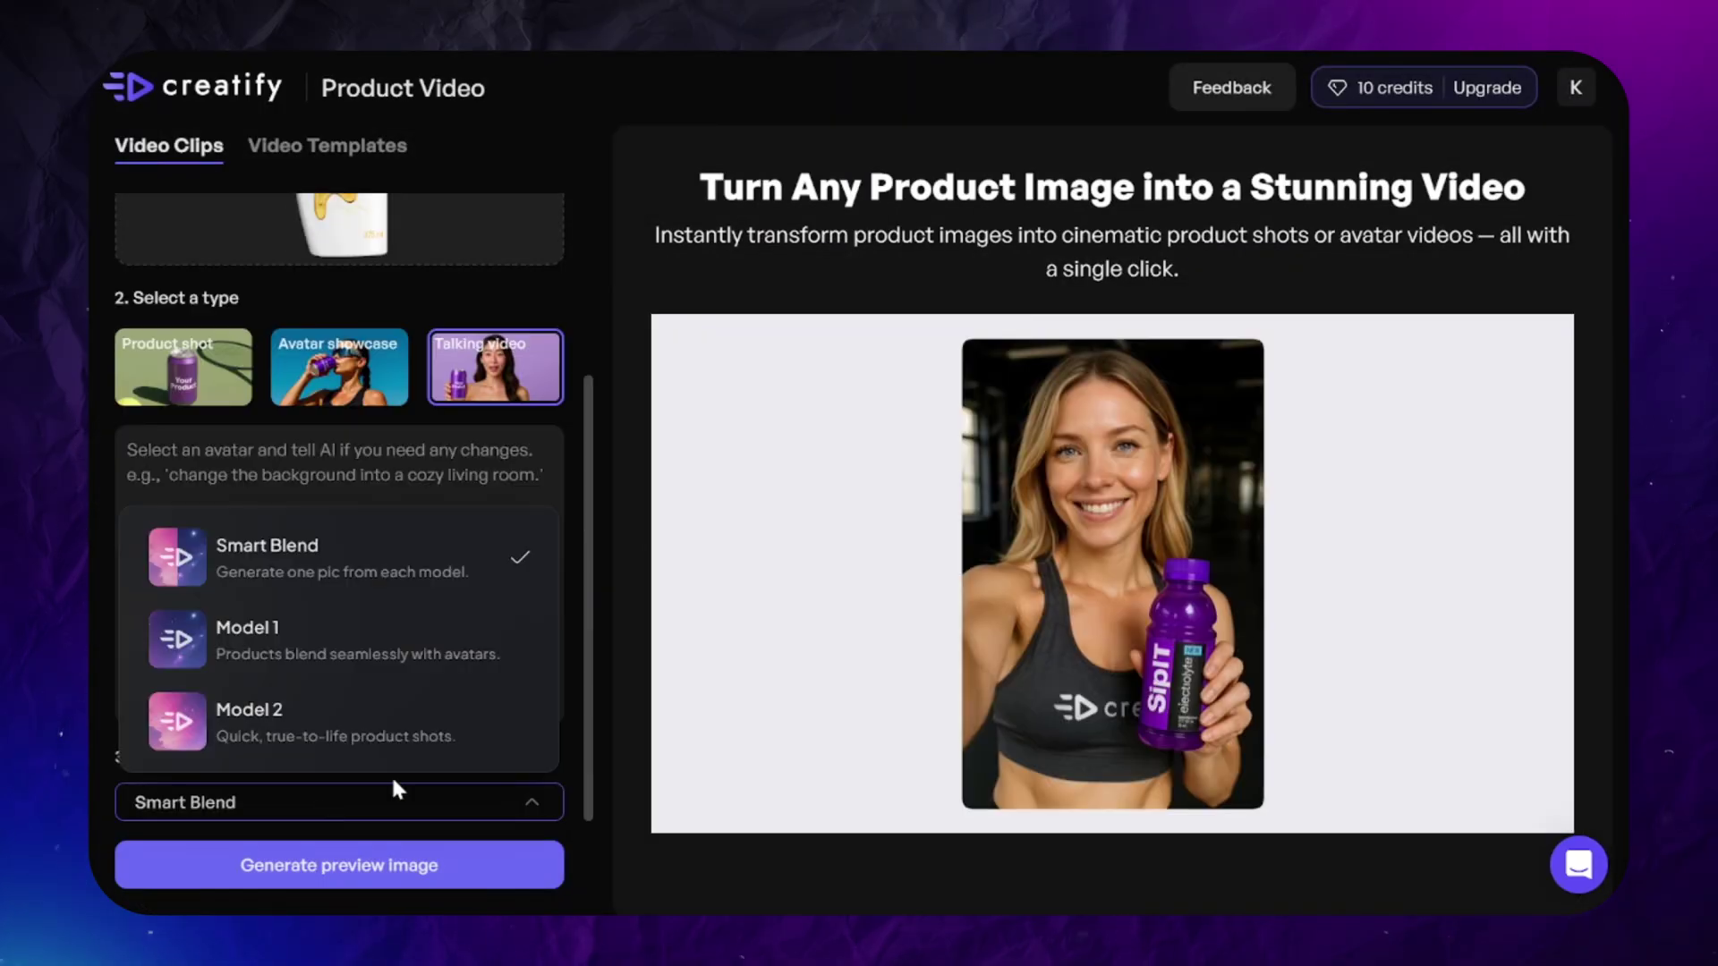
{"action": "left_click", "coordinate": [403, 881]}
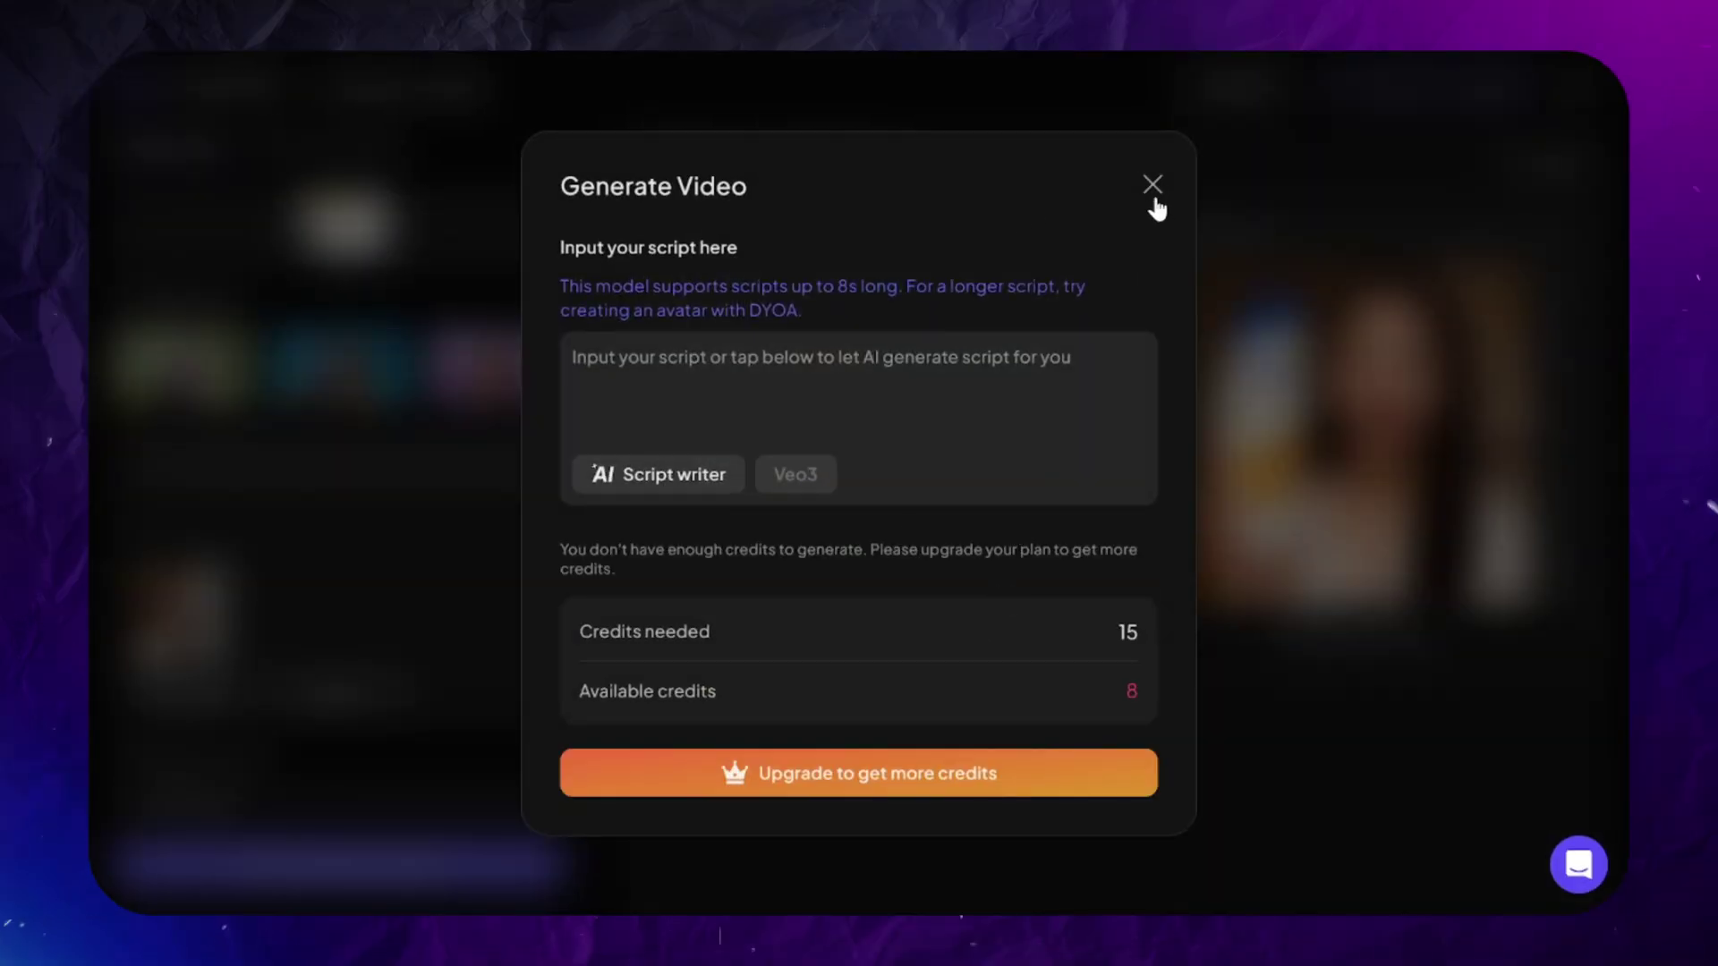
{"action": "left_click", "coordinate": [1155, 203]}
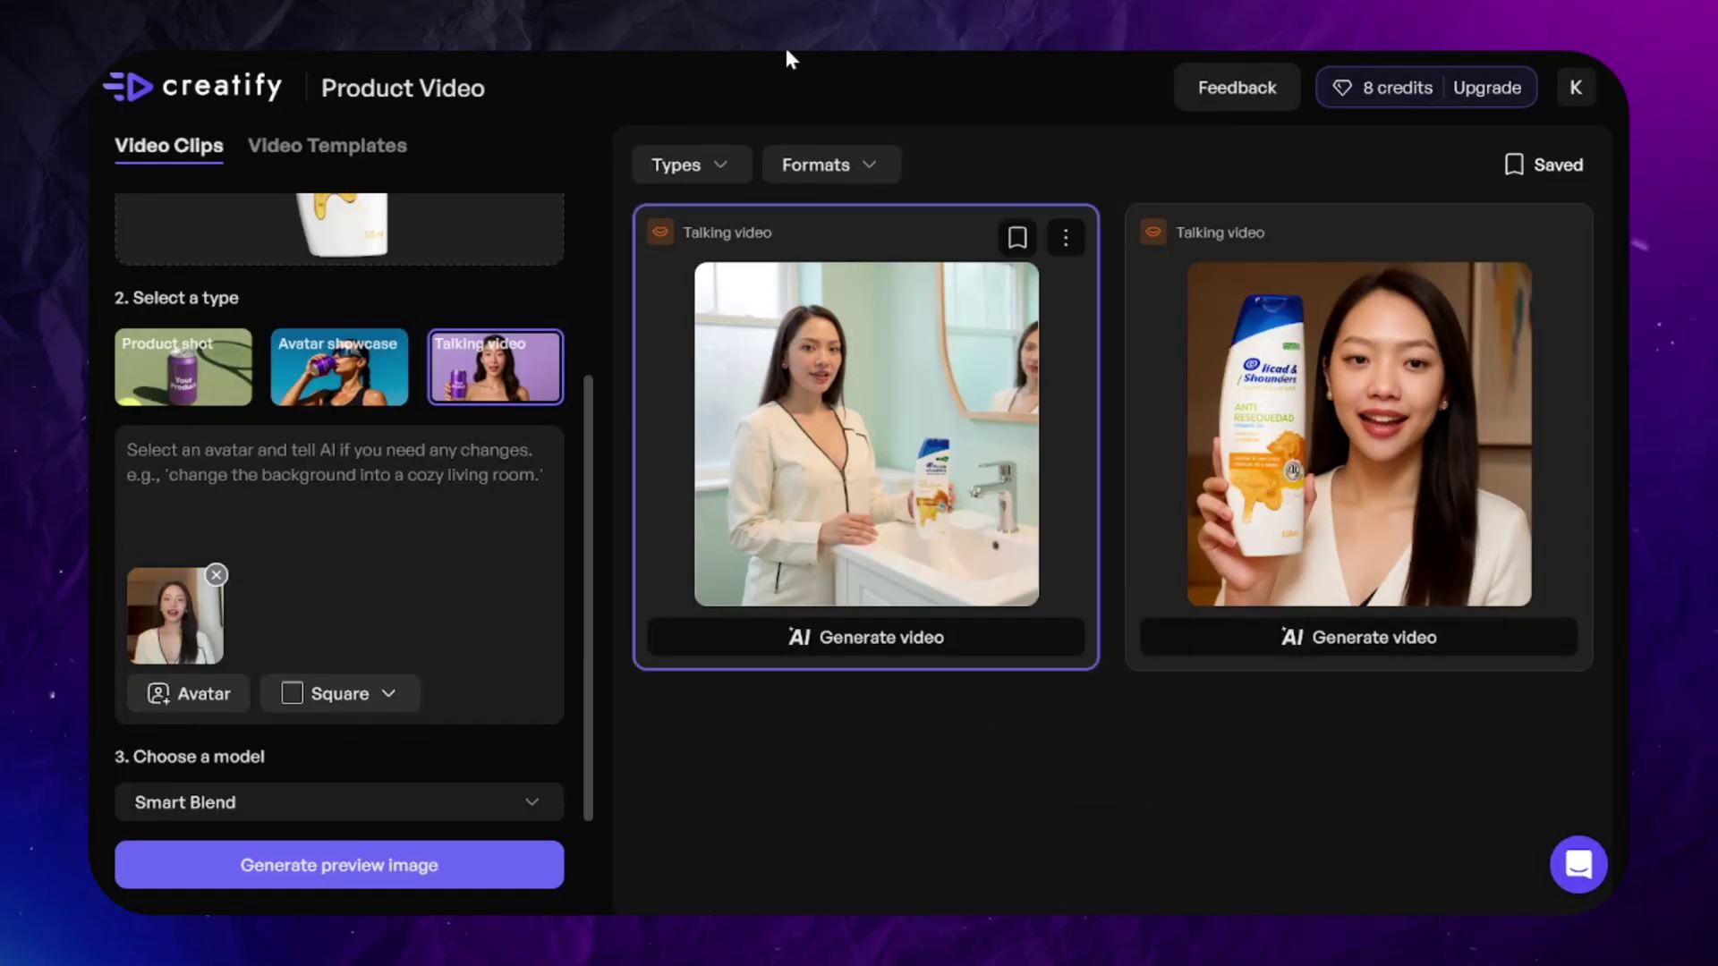
- Open the Create Your Own Avatar tool and look at the demo avatars for designing an avatar
{"action": "left_click", "coordinate": [143, 86]}
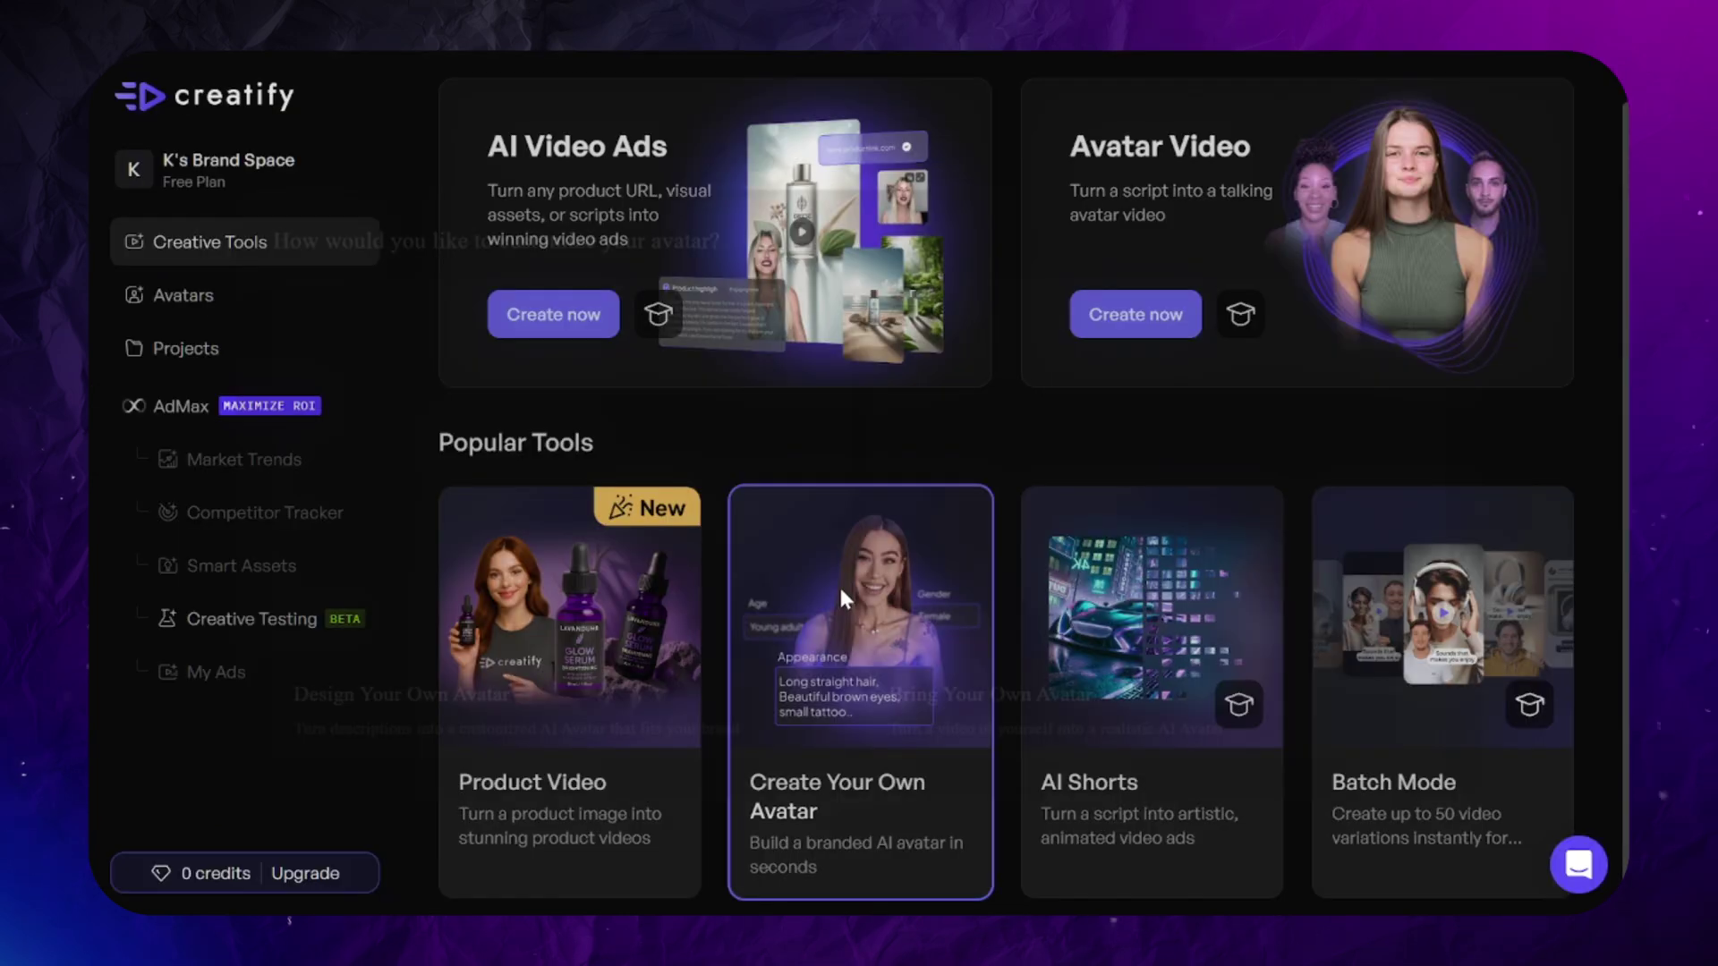
{"action": "left_click", "coordinate": [837, 505]}
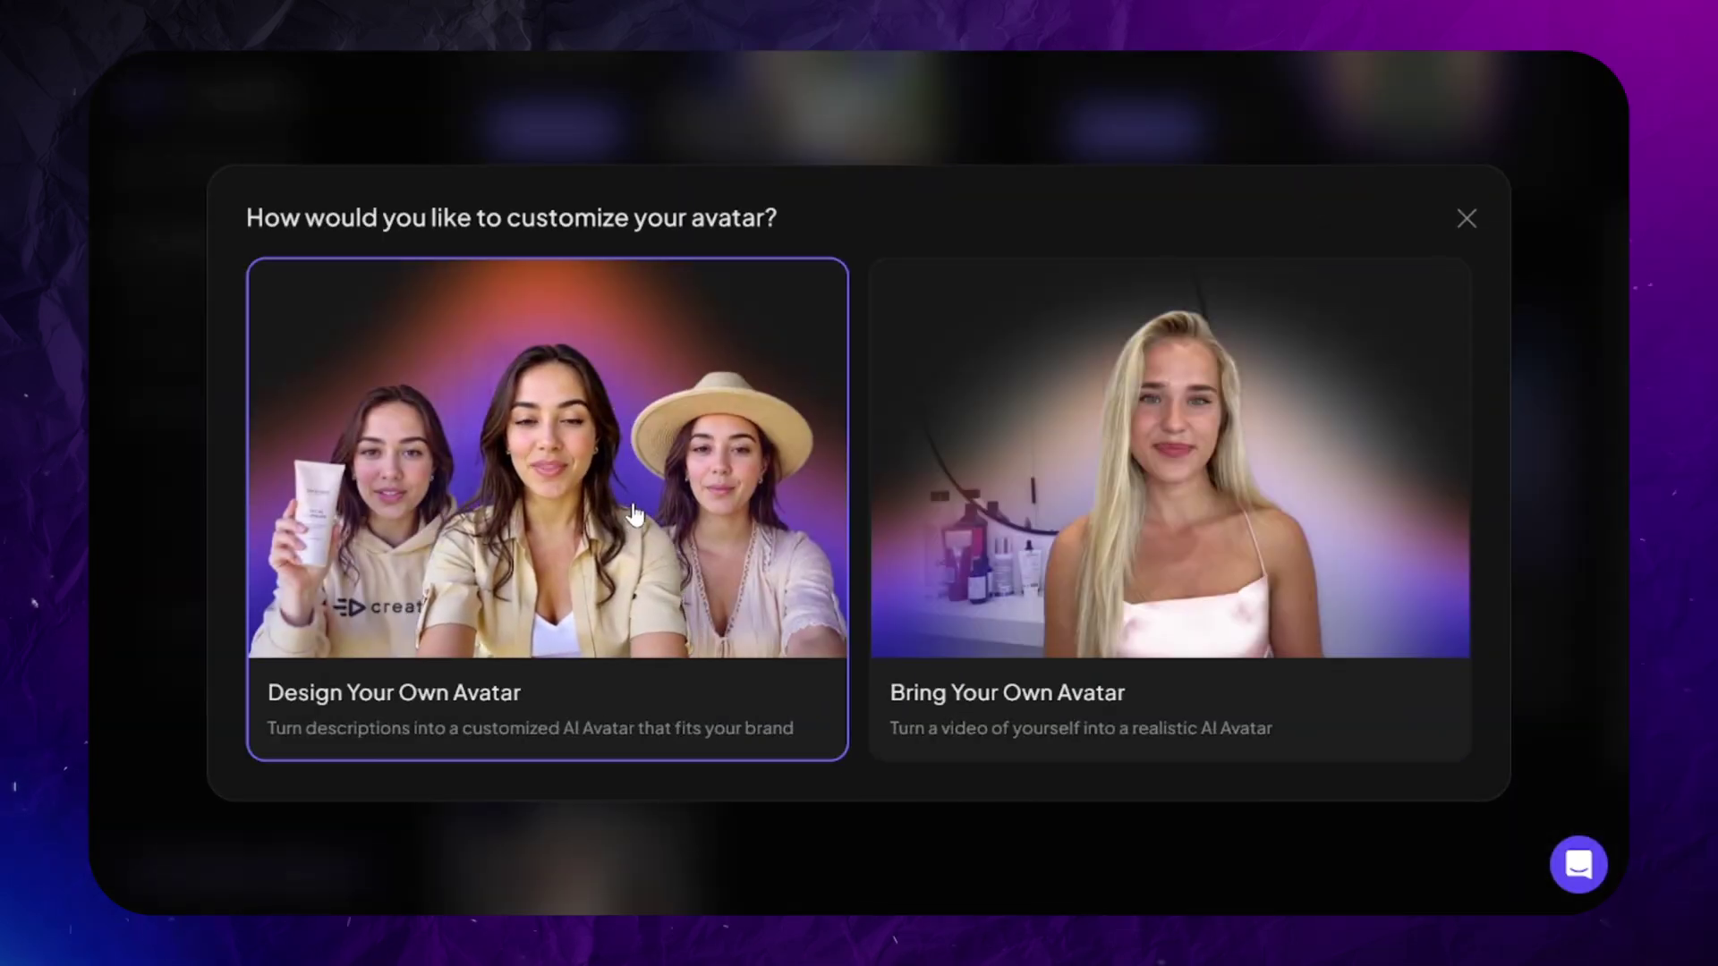
{"action": "left_click", "coordinate": [524, 528]}
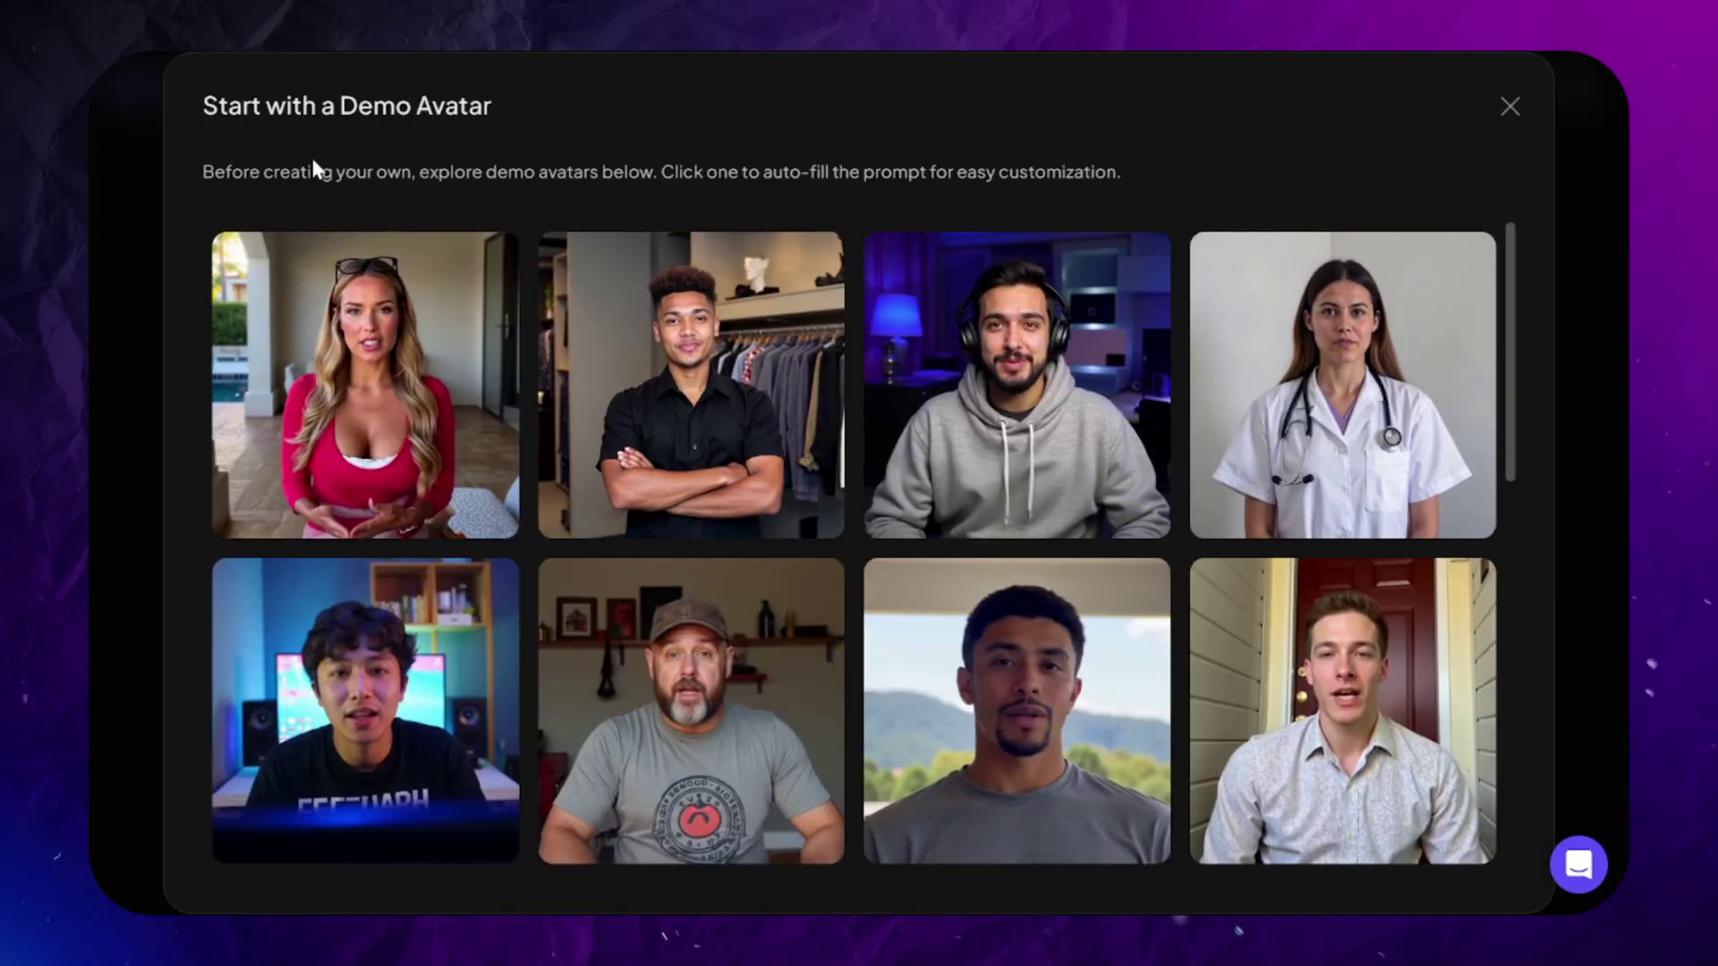
{"action": "mouse_move", "coordinate": [400, 477]}
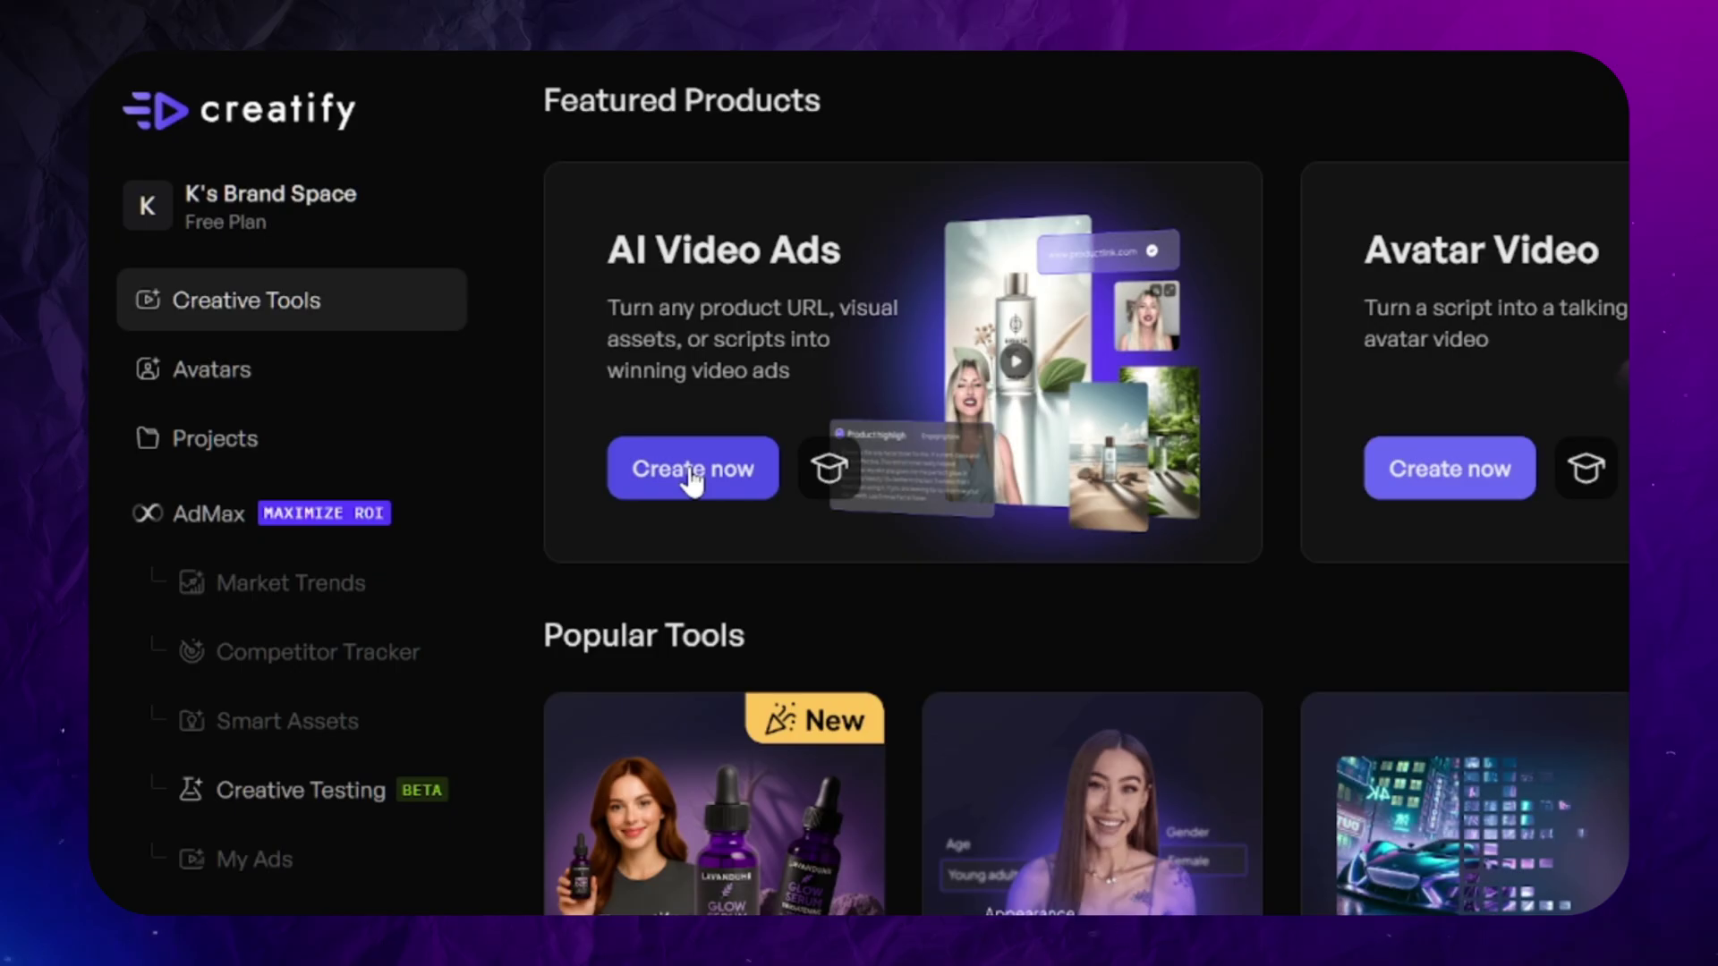
- Start an AI Video Ad and analyze the Amazon link for the Head & Shoulders Clinical Strength set, product B08HP57BJX
{"action": "left_click", "coordinate": [692, 479]}
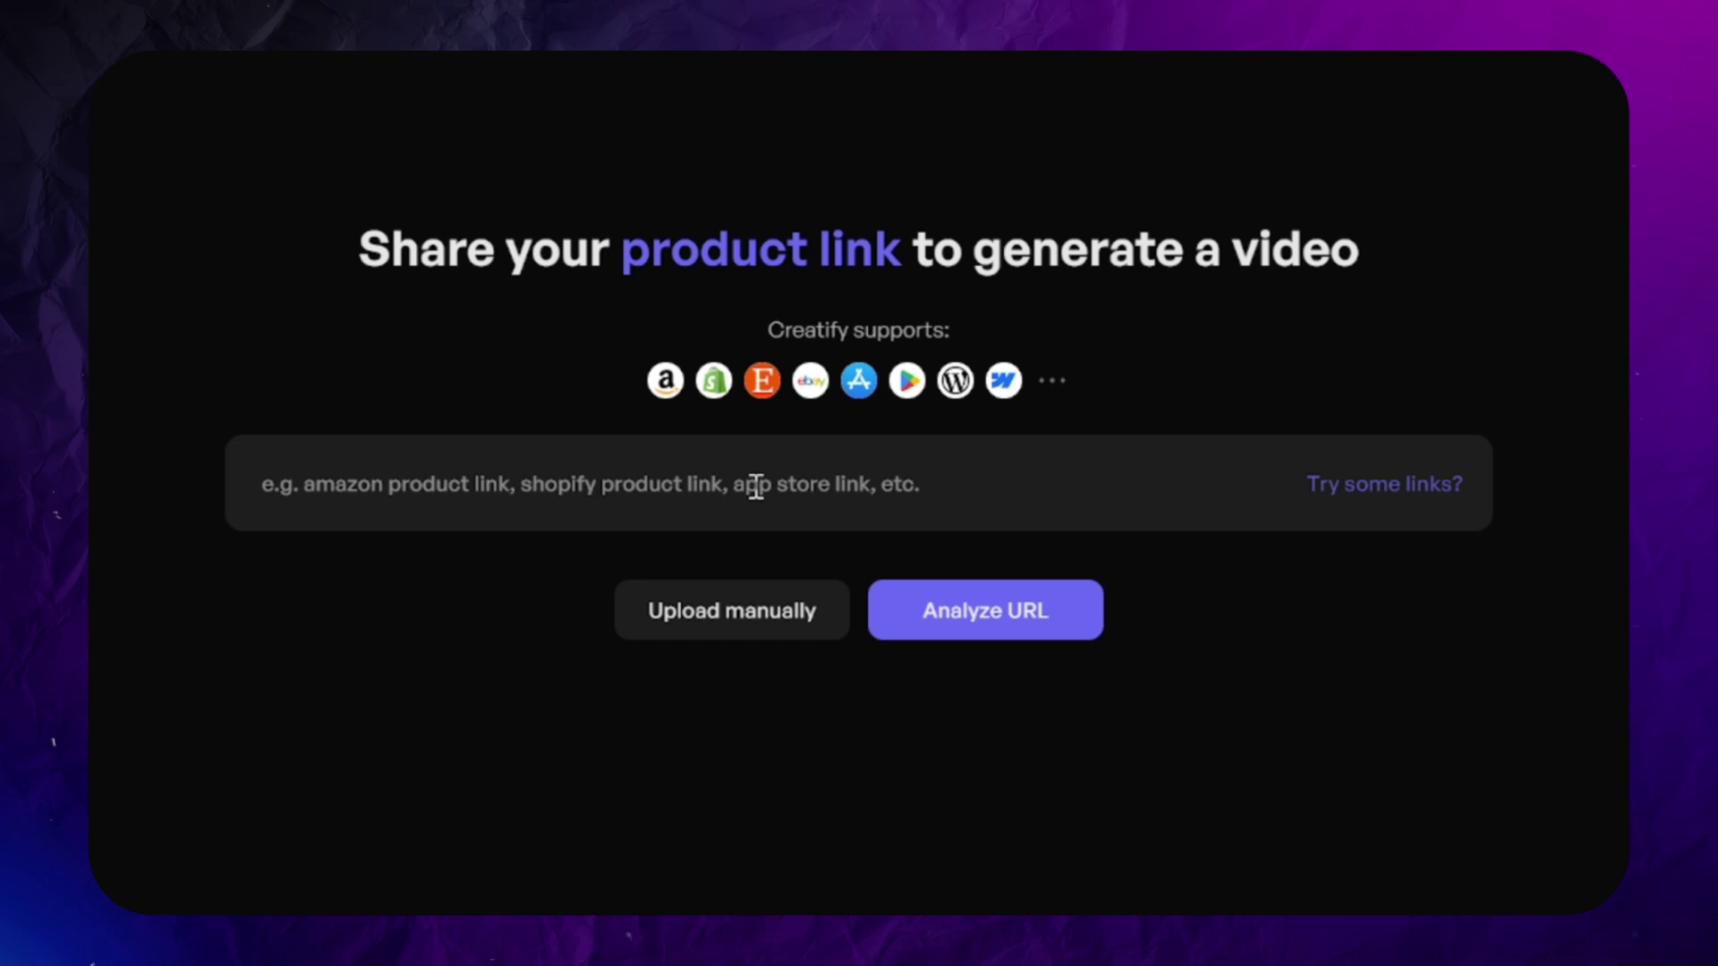
{"action": "left_click", "coordinate": [772, 484]}
{"action": "type", "text": "zon.com/Head-Shoulders-Clinical-Strength-Conditioner/dp/B08HP57BJX?ref_=ast_sto_dp&th=1"}
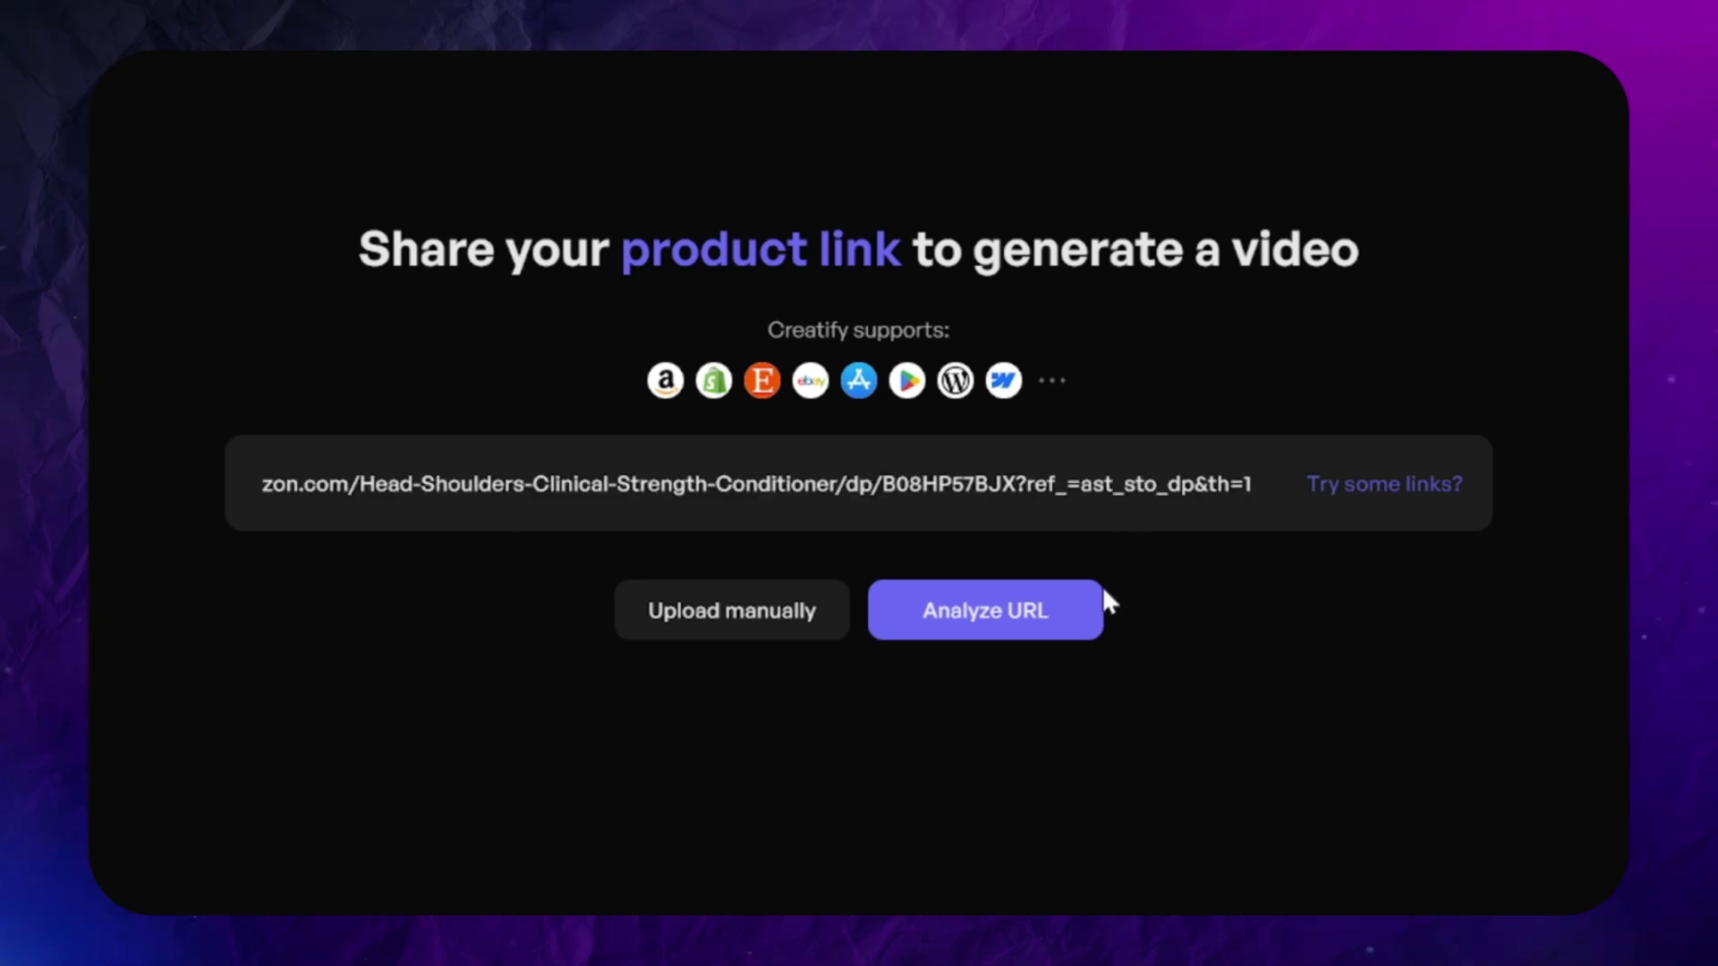
{"action": "left_click", "coordinate": [1059, 629]}
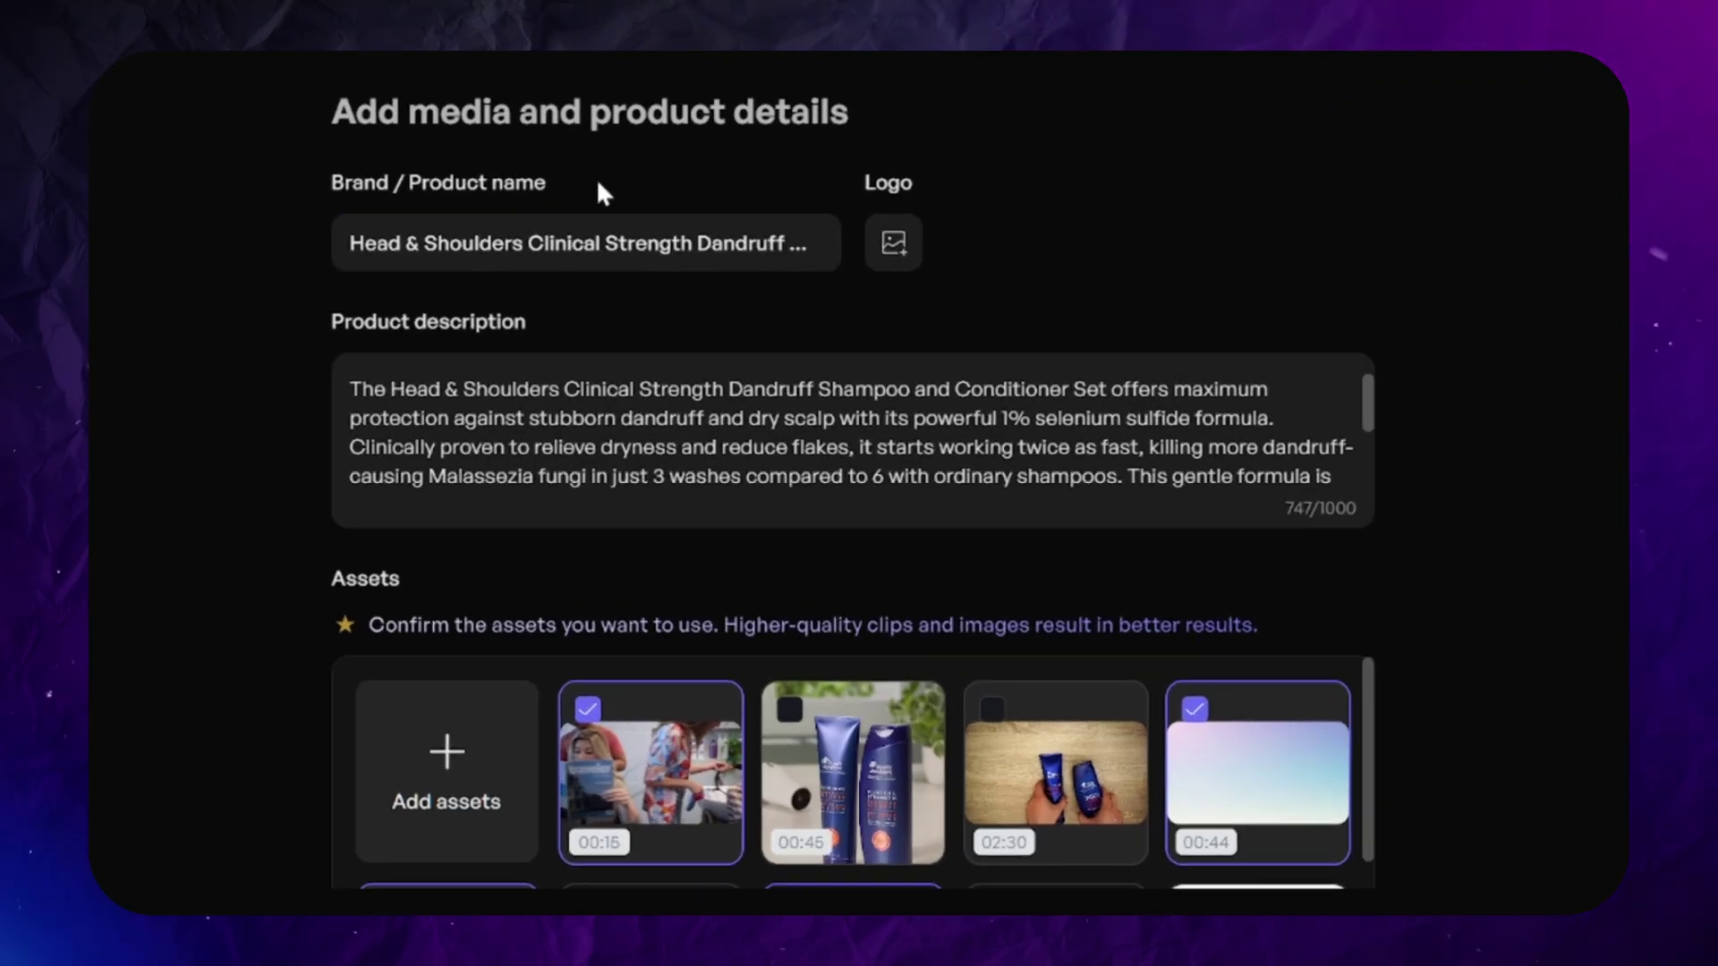
- Review the imported product name and description, and deselect the last three bottle photos in the product assets
{"action": "left_click", "coordinate": [680, 255]}
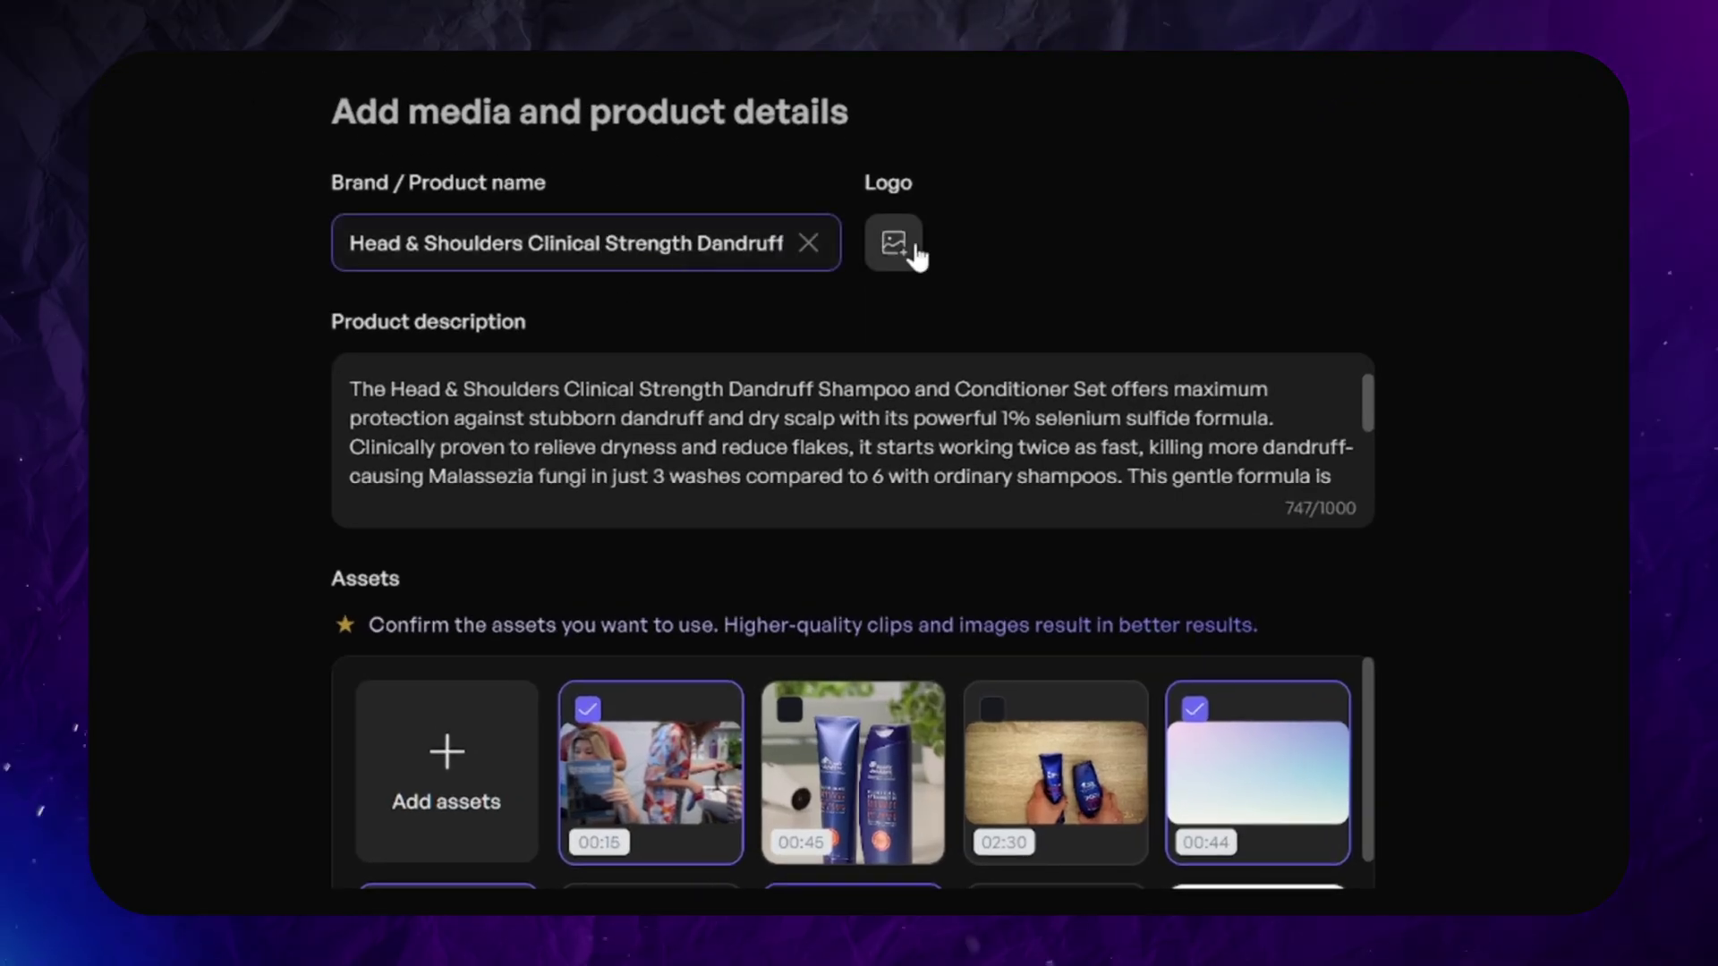
{"action": "scroll", "coordinate": [765, 342], "scroll_direction": "down", "scroll_amount": 5}
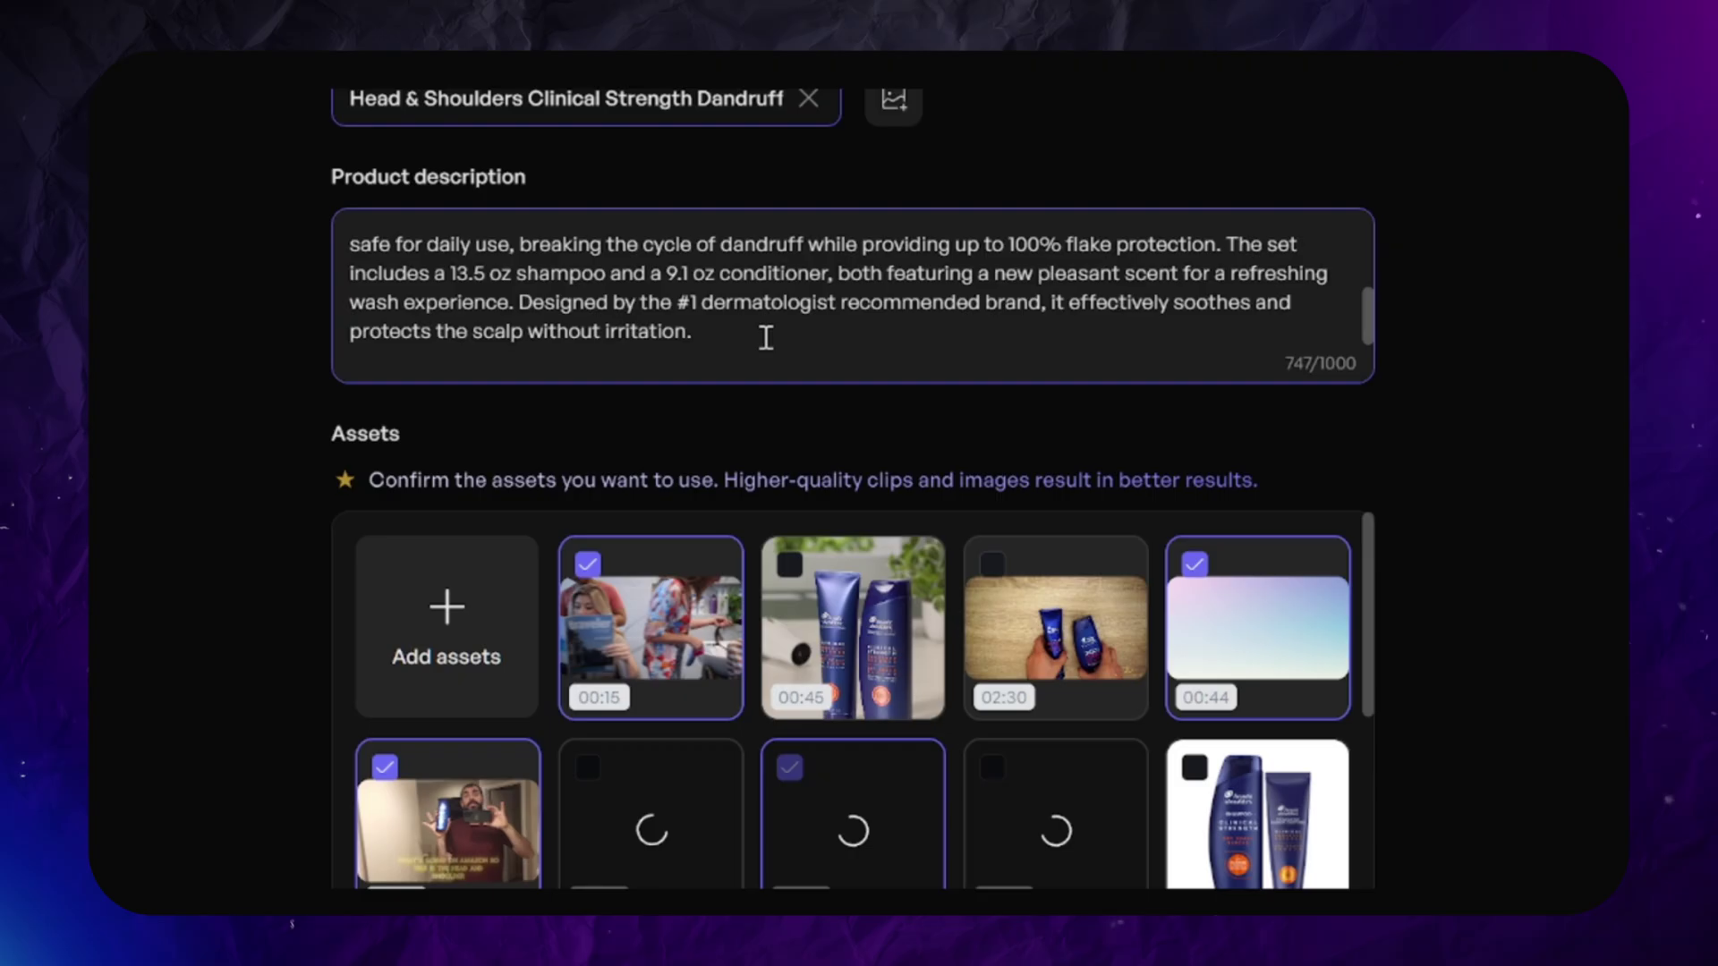
{"action": "scroll", "coordinate": [767, 338], "scroll_direction": "down", "scroll_amount": 2}
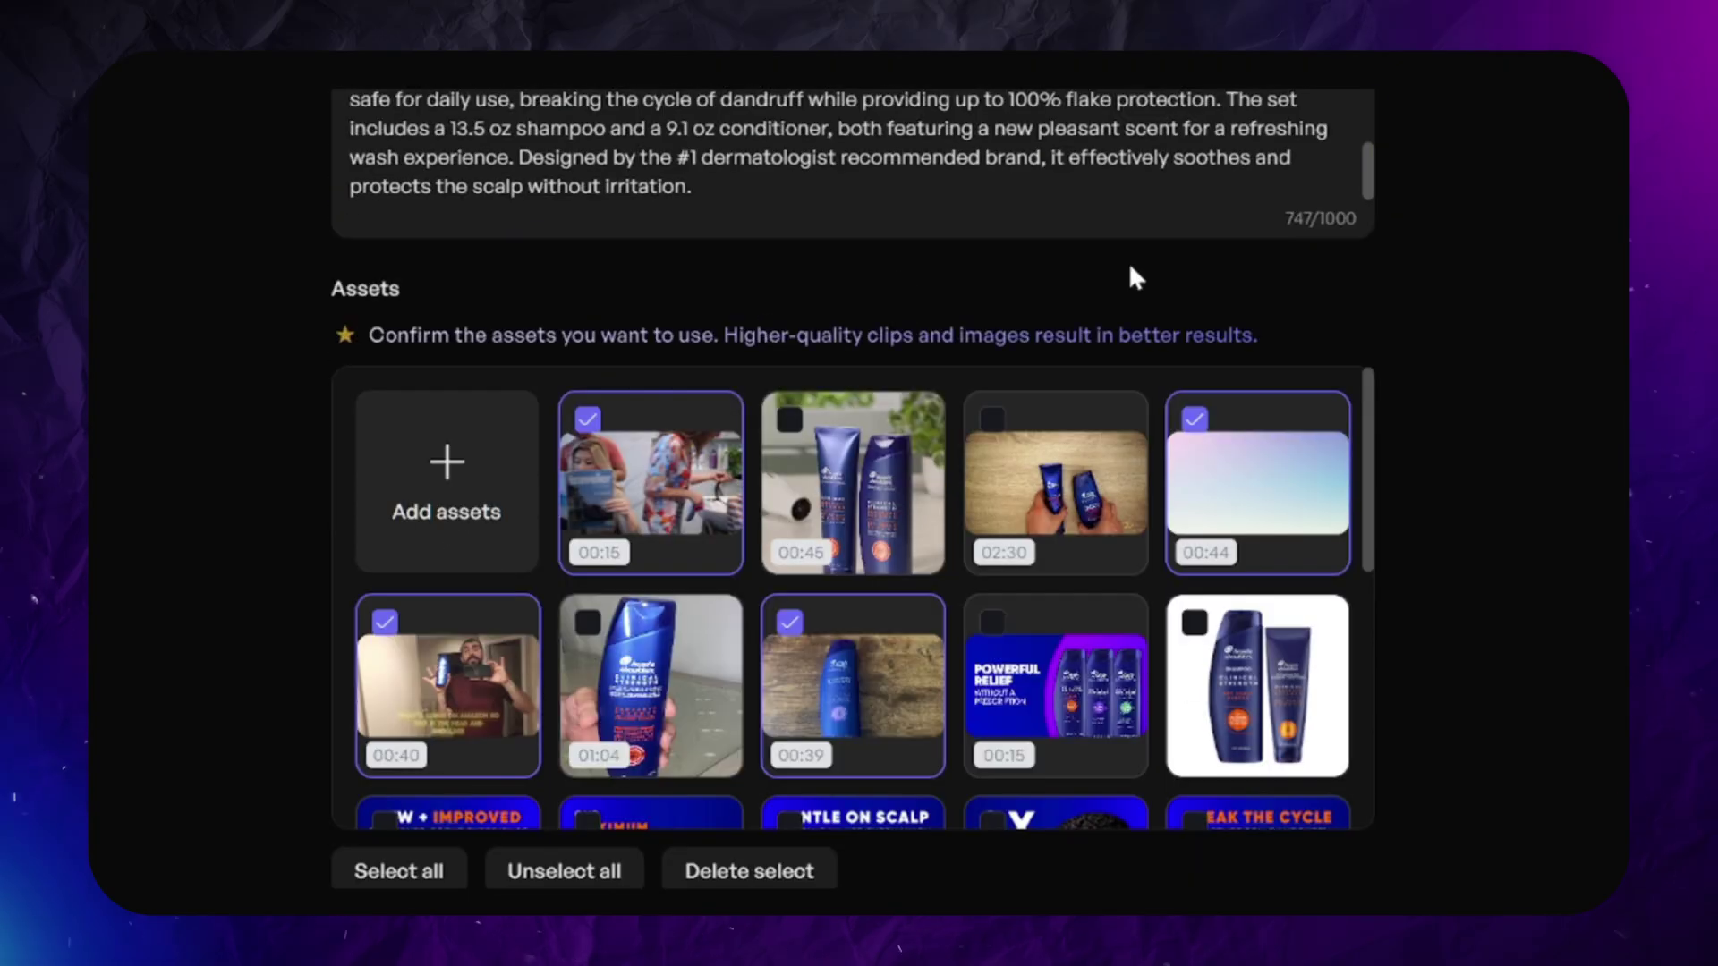
{"action": "scroll", "coordinate": [1132, 267], "scroll_direction": "down", "scroll_amount": 2}
{"action": "scroll", "coordinate": [1131, 267], "scroll_direction": "down", "scroll_amount": 8}
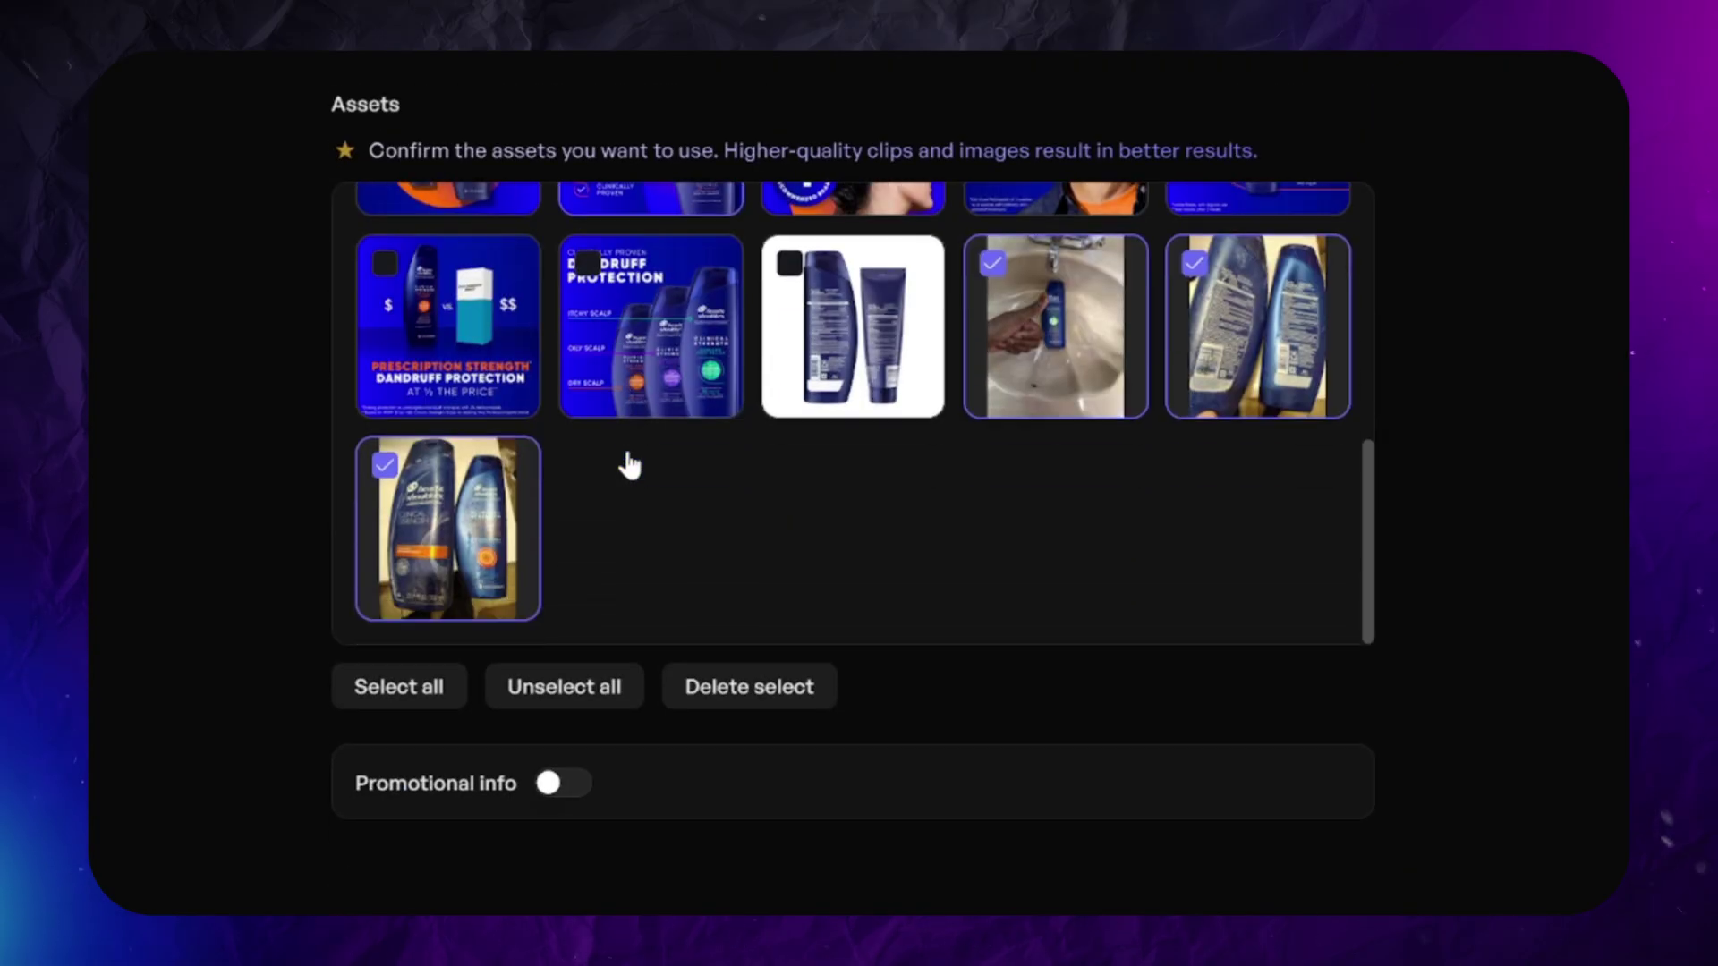
{"action": "left_click", "coordinate": [385, 465]}
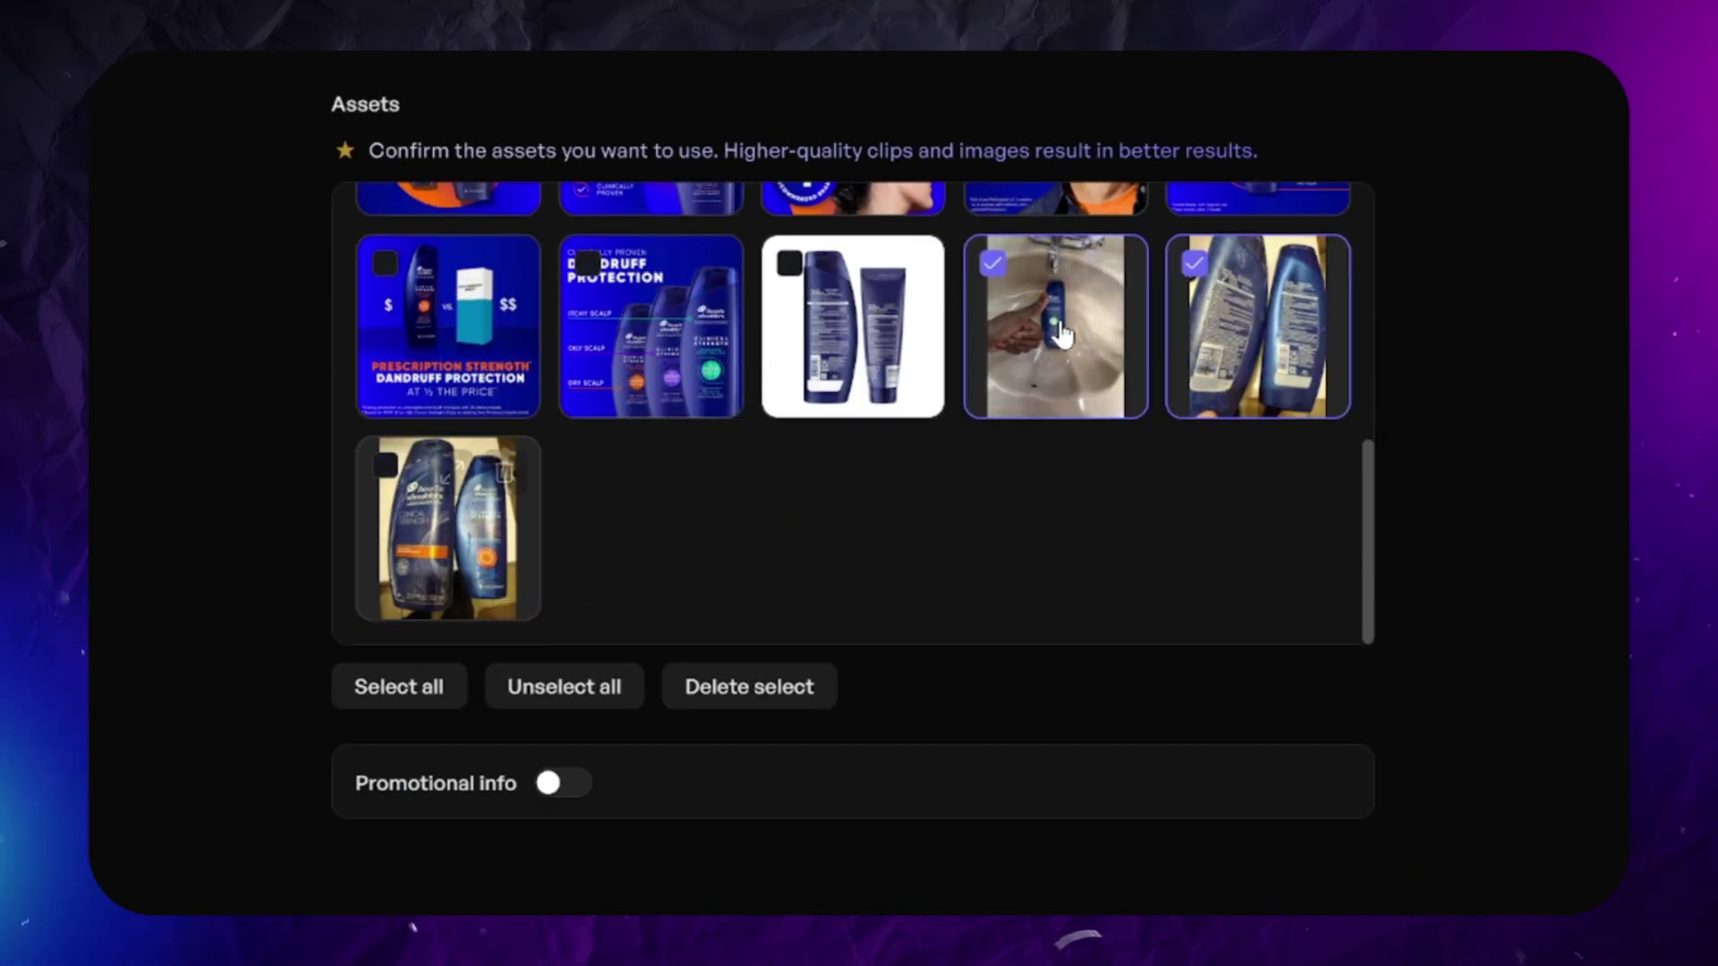
{"action": "left_click", "coordinate": [1194, 263]}
{"action": "scroll", "coordinate": [843, 436], "scroll_direction": "up", "scroll_amount": 1}
{"action": "scroll", "coordinate": [845, 445], "scroll_direction": "up", "scroll_amount": 1}
{"action": "left_click", "coordinate": [992, 407]}
{"action": "scroll", "coordinate": [819, 280], "scroll_direction": "up", "scroll_amount": 5}
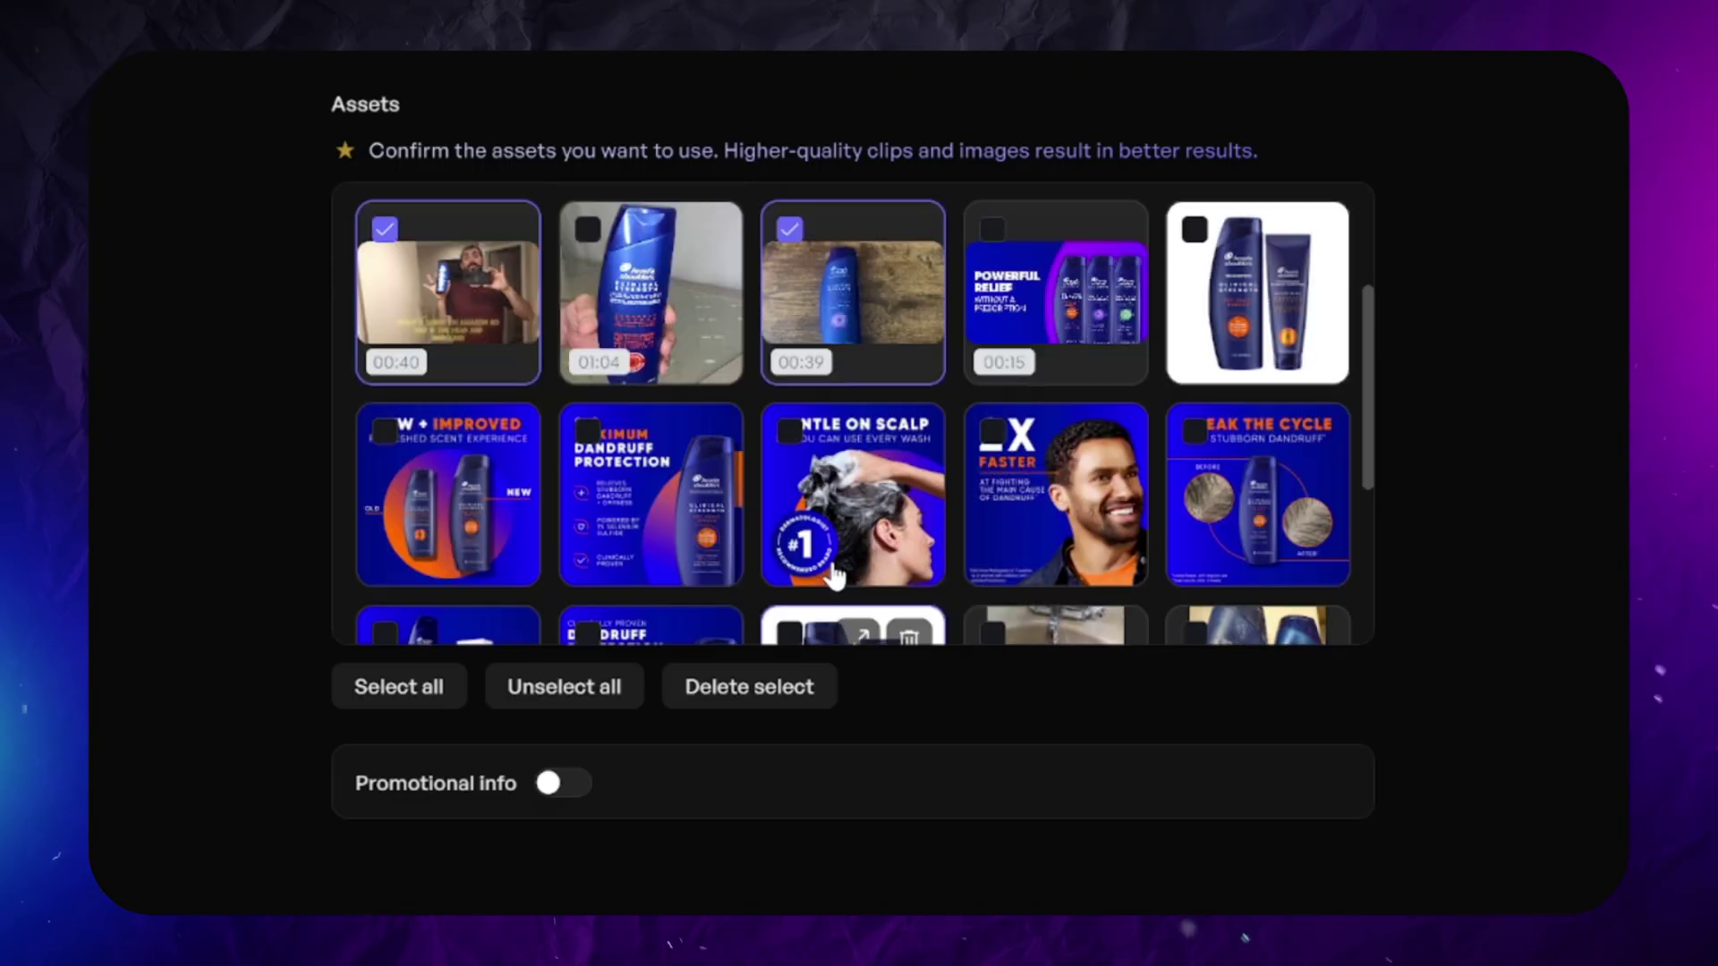
- Select the 00:45, 02:30 and 01:04 video clips and the white-background bottle-and-tube photo in the product assets
{"action": "left_click", "coordinate": [789, 236]}
{"action": "left_click", "coordinate": [991, 237]}
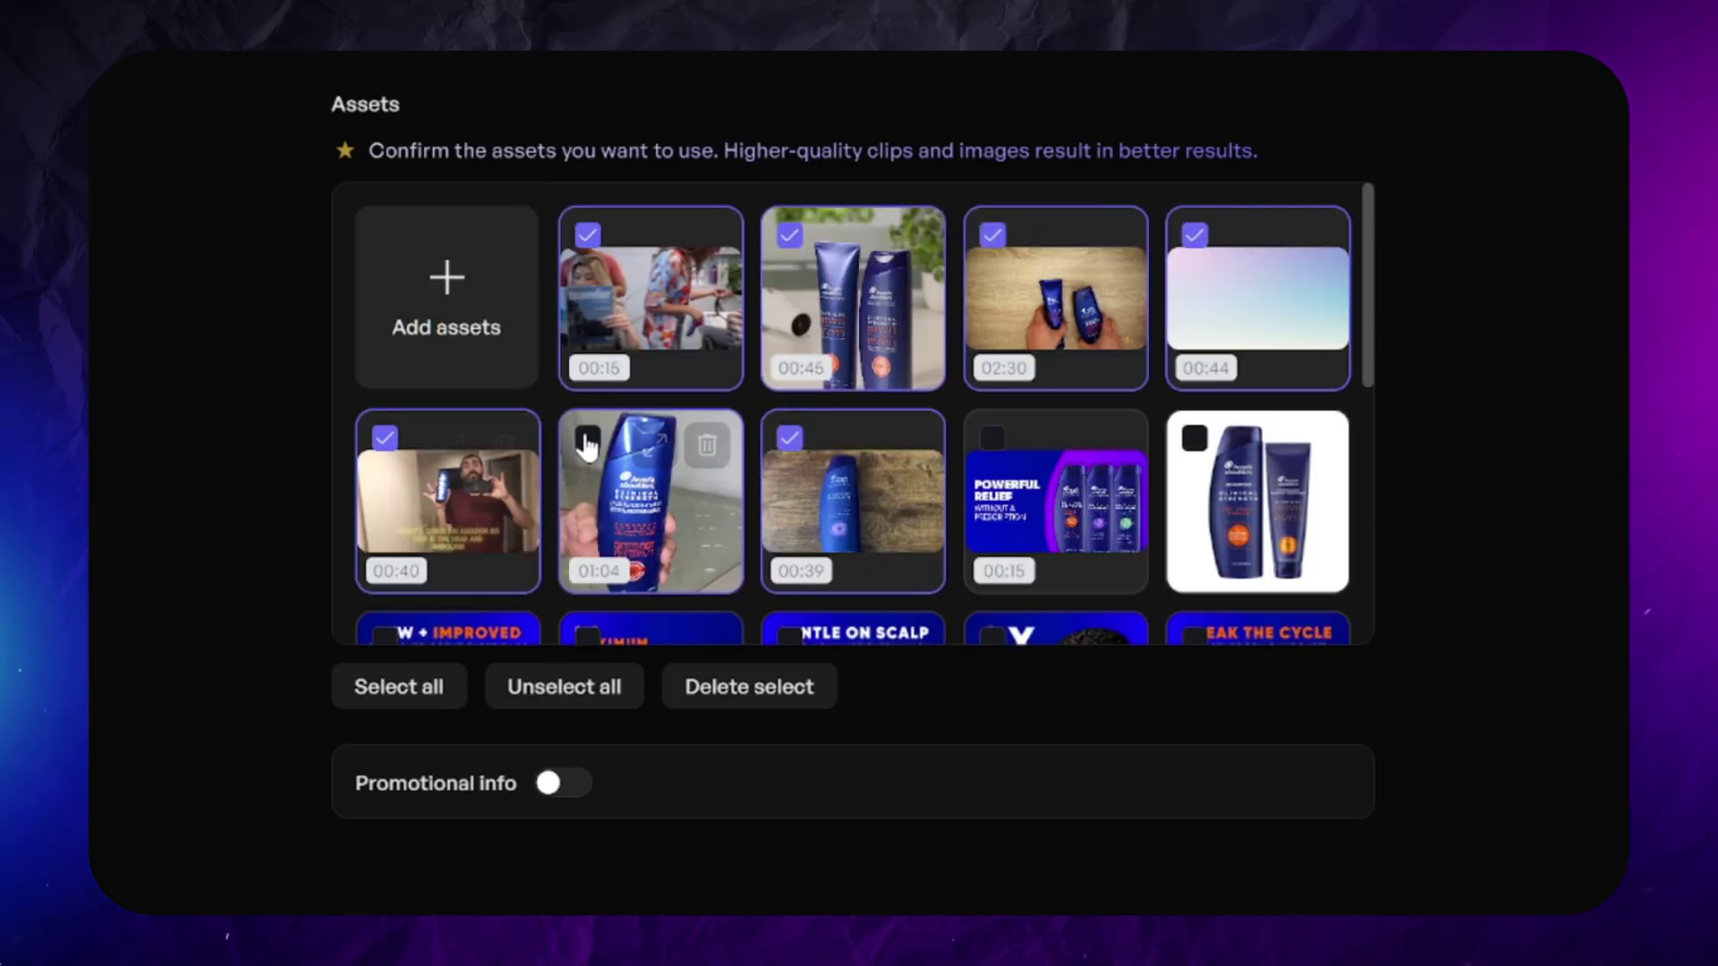
{"action": "left_click", "coordinate": [588, 439]}
{"action": "left_click", "coordinate": [1195, 438]}
{"action": "scroll", "coordinate": [1297, 537], "scroll_direction": "down", "scroll_amount": 2}
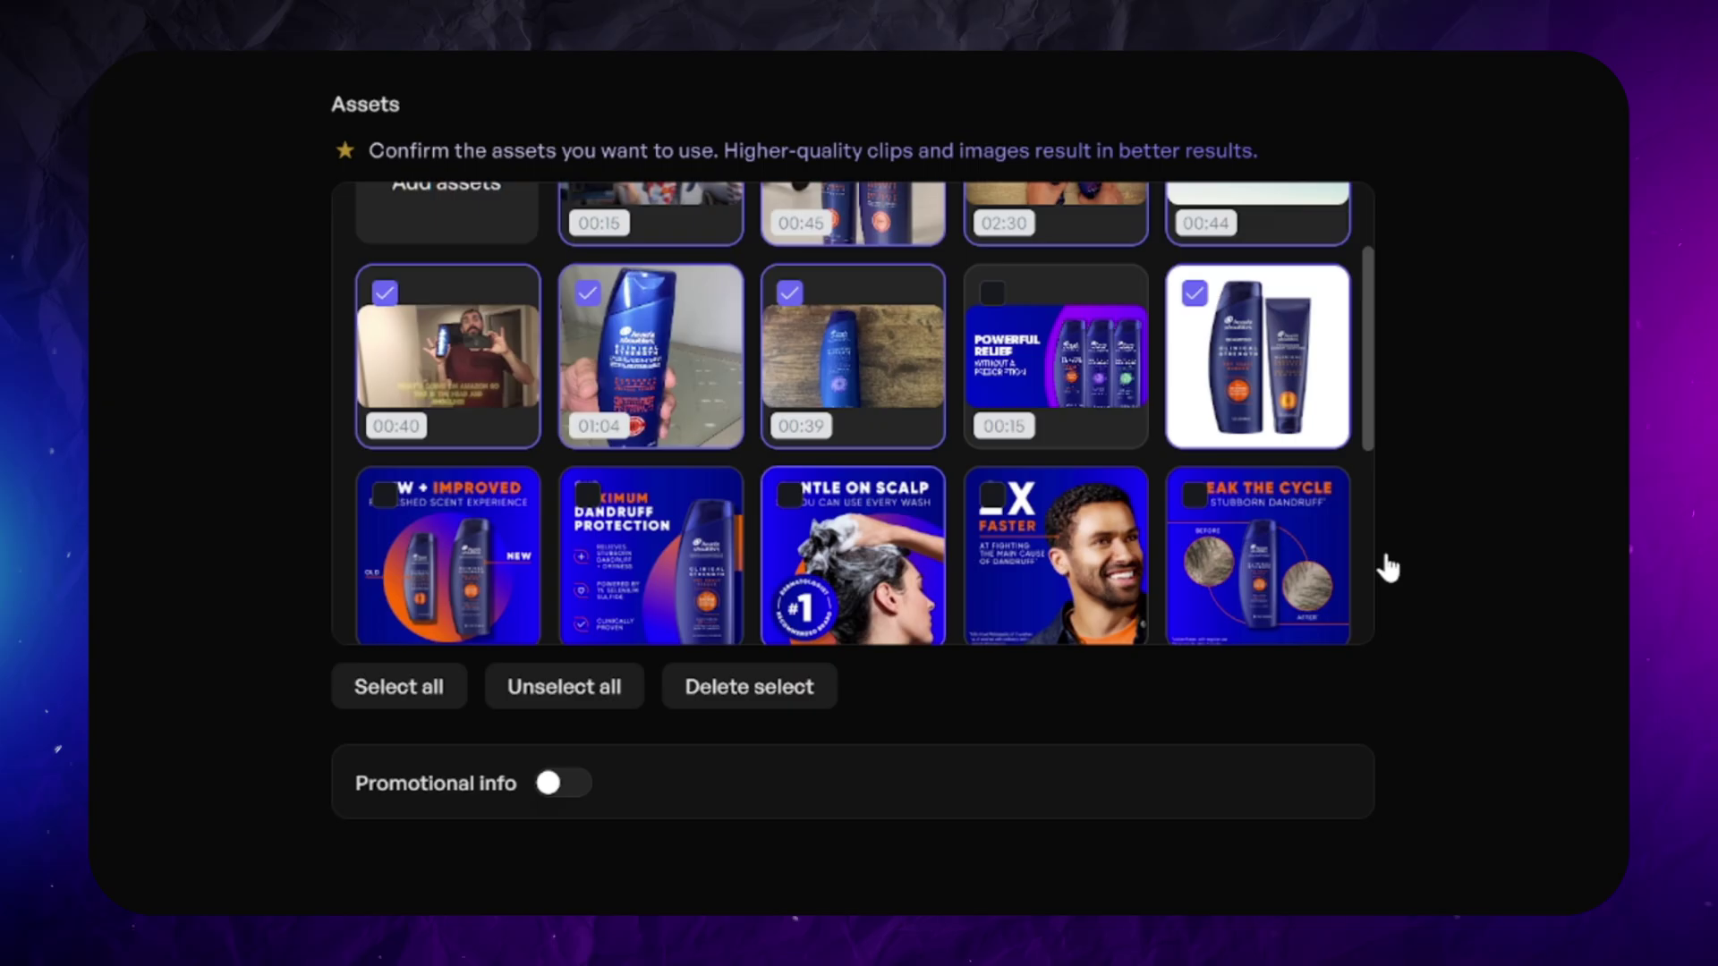
{"action": "scroll", "coordinate": [805, 501], "scroll_direction": "down", "scroll_amount": 5}
{"action": "scroll", "coordinate": [480, 759], "scroll_direction": "down", "scroll_amount": 2}
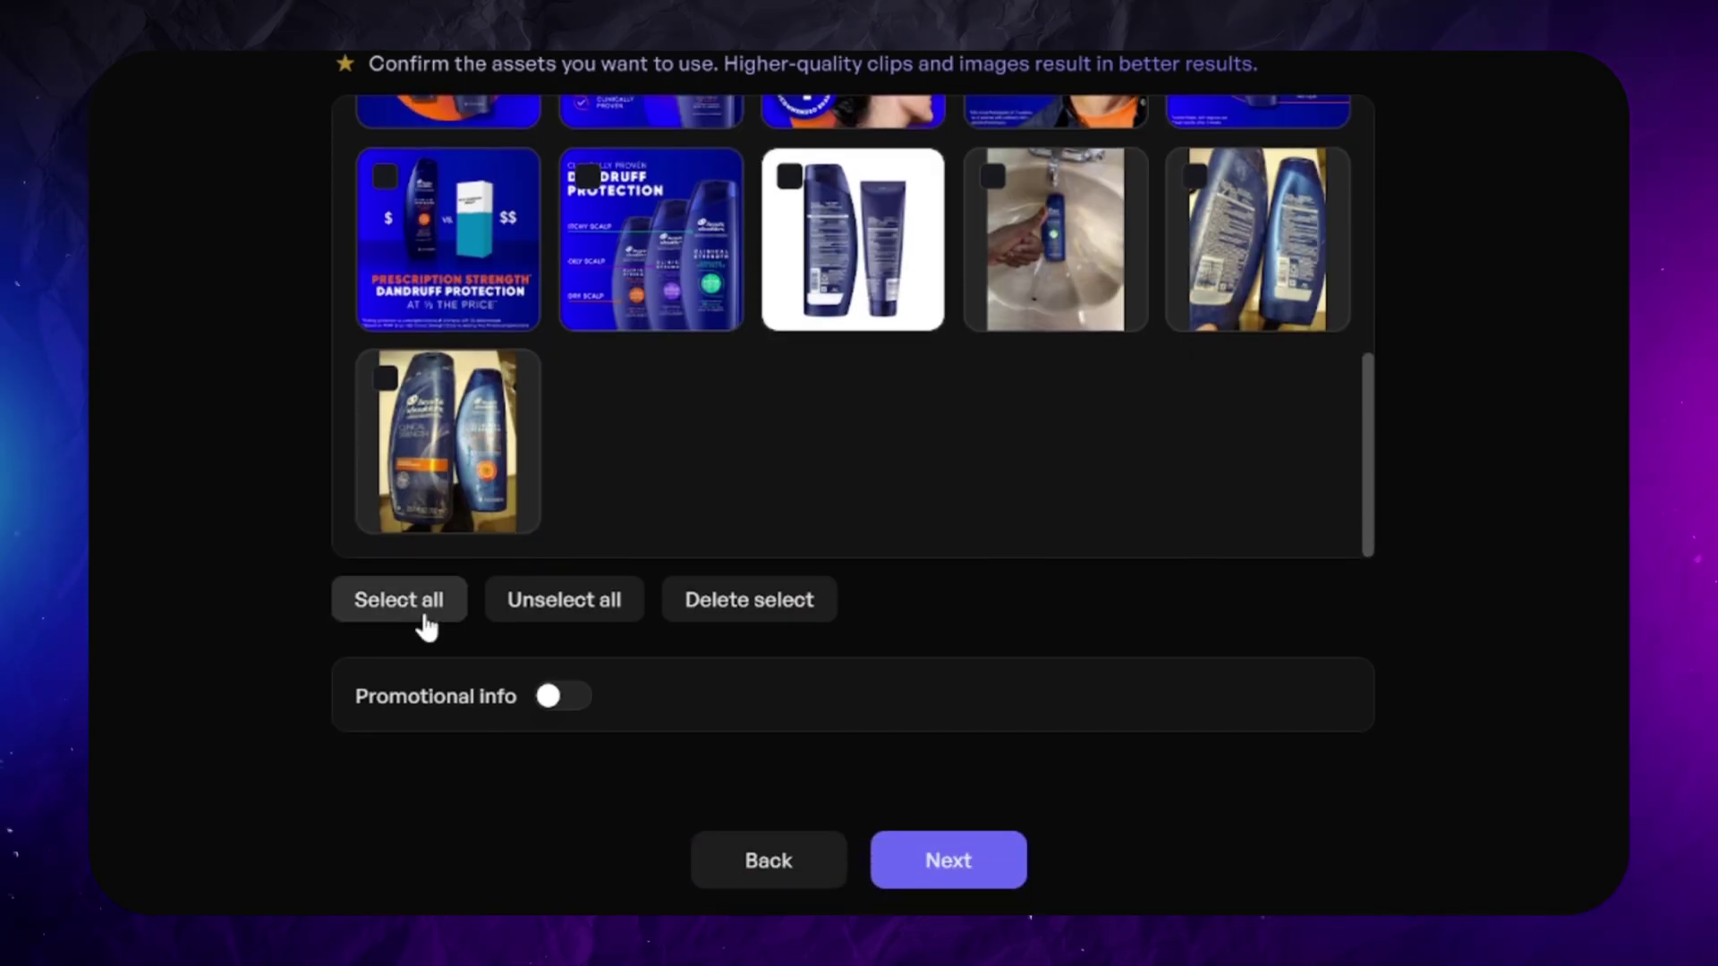
- Switch on the promotional info to look at its price and promotion fields, and switch it off again
{"action": "left_click", "coordinate": [553, 697]}
{"action": "scroll", "coordinate": [410, 598], "scroll_direction": "down", "scroll_amount": 3}
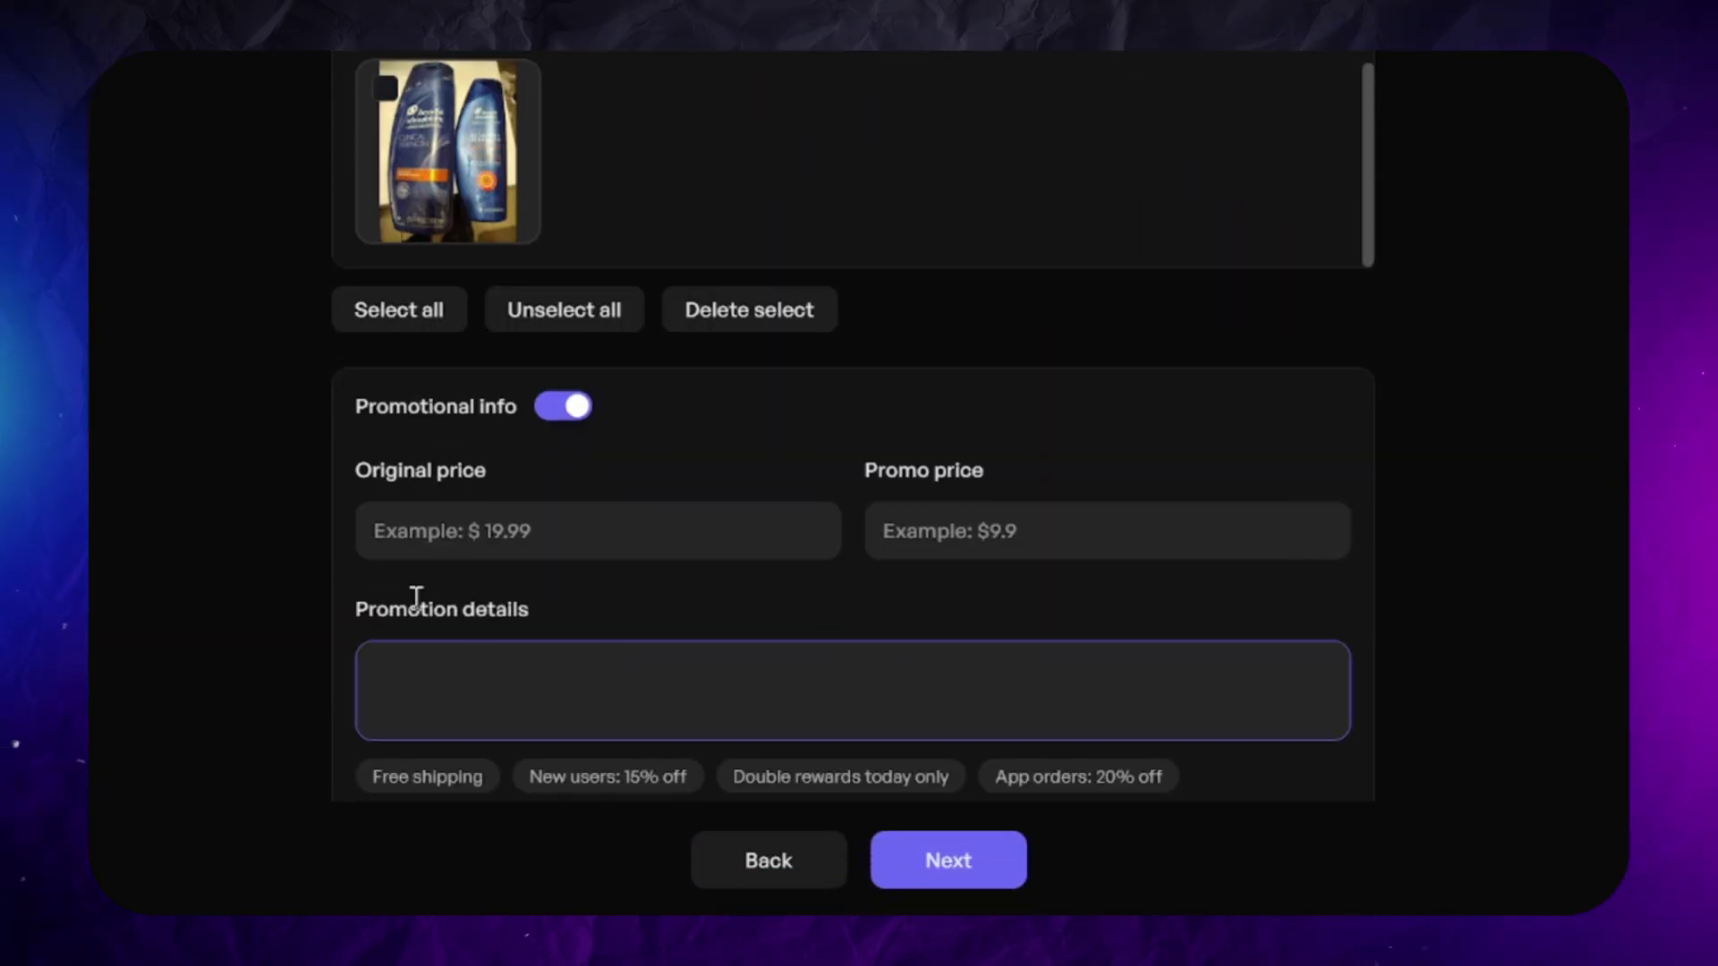
{"action": "scroll", "coordinate": [468, 692], "scroll_direction": "down", "scroll_amount": 2}
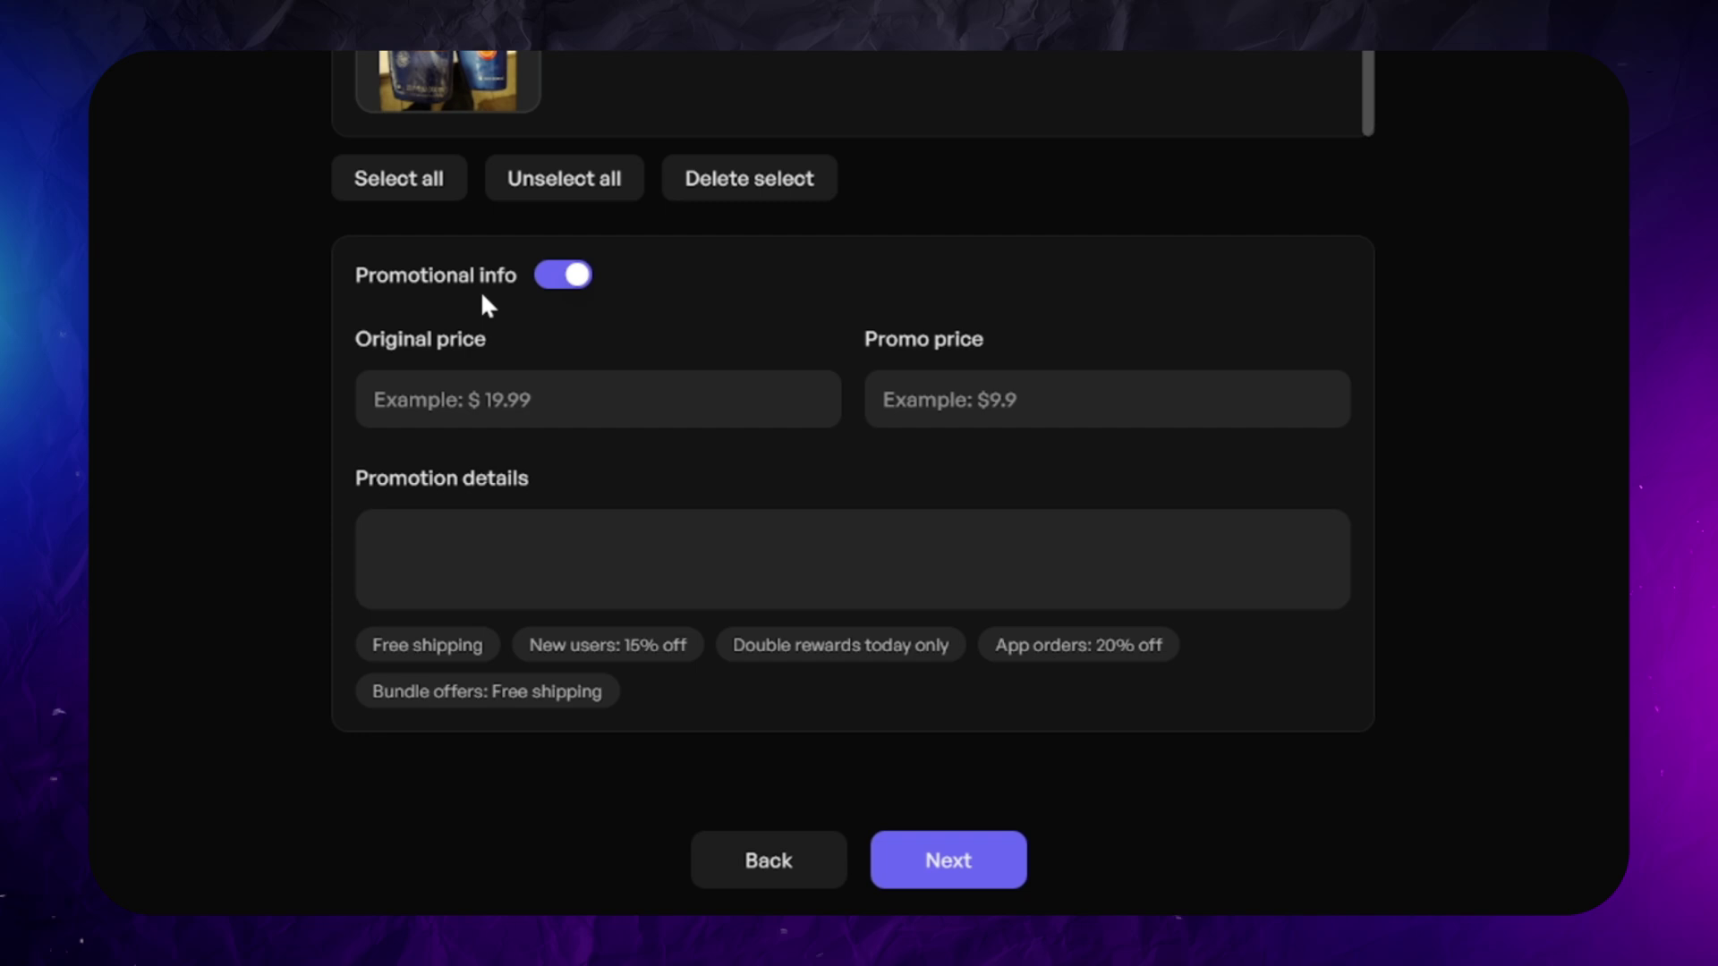
{"action": "left_click", "coordinate": [557, 277]}
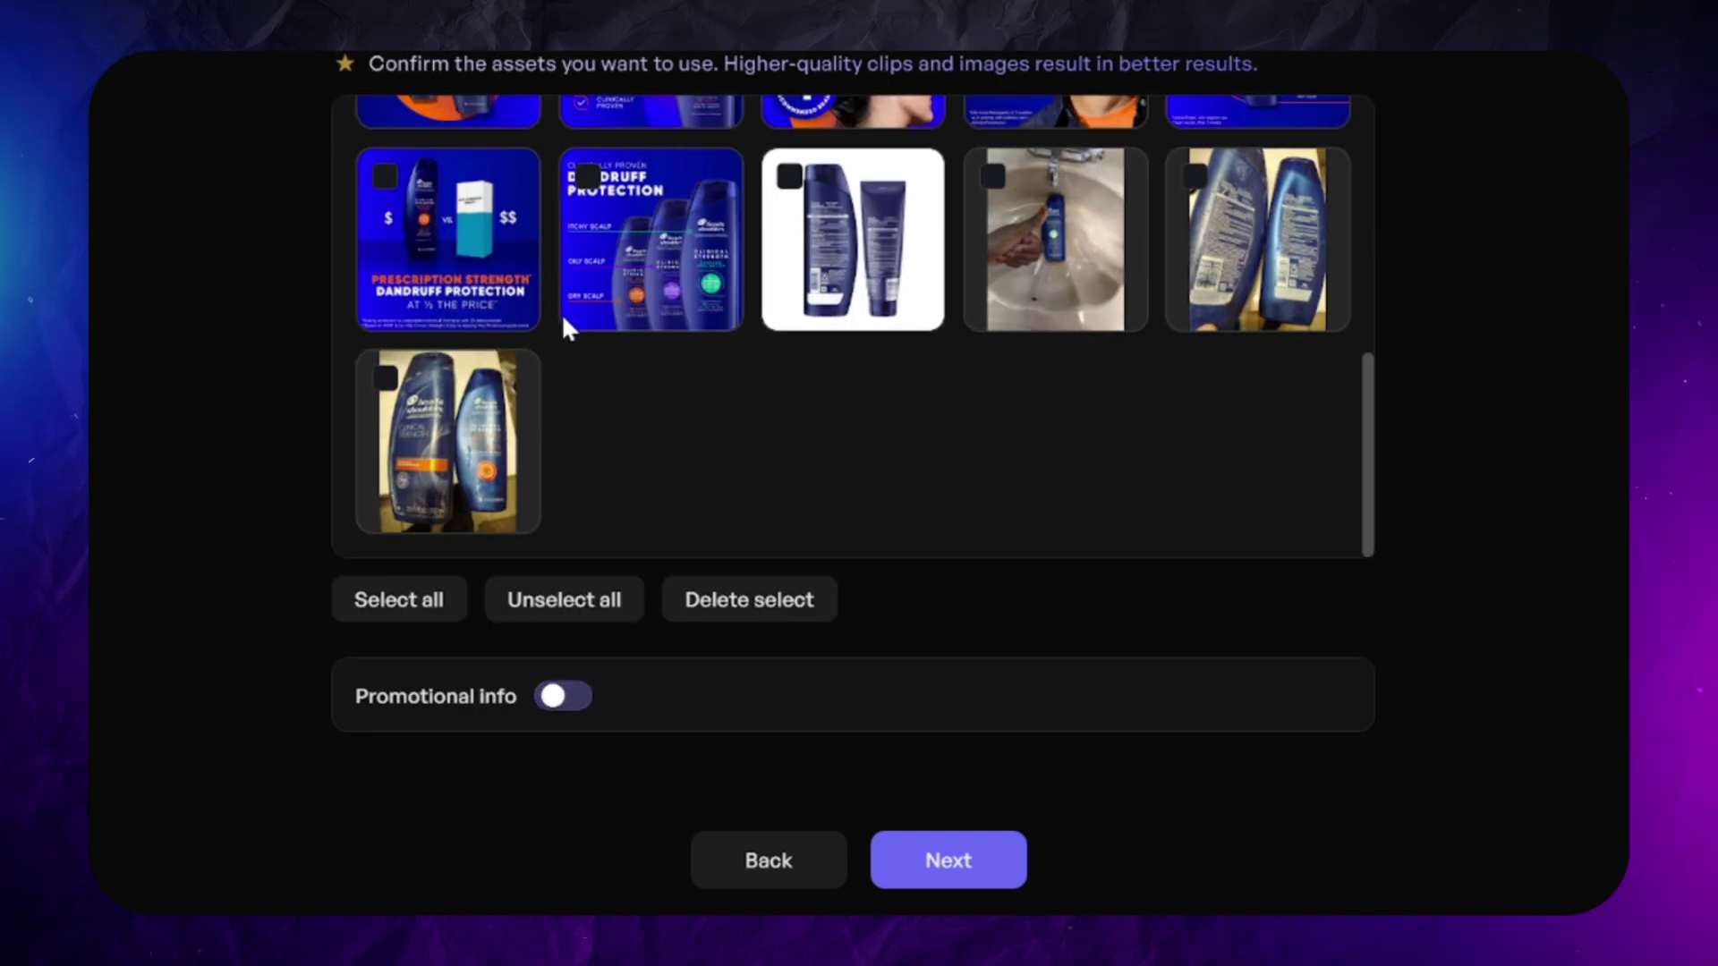
- Continue to the video settings, set the duration to 15s and keep English as the language after viewing the available languages
{"action": "left_click", "coordinate": [909, 875]}
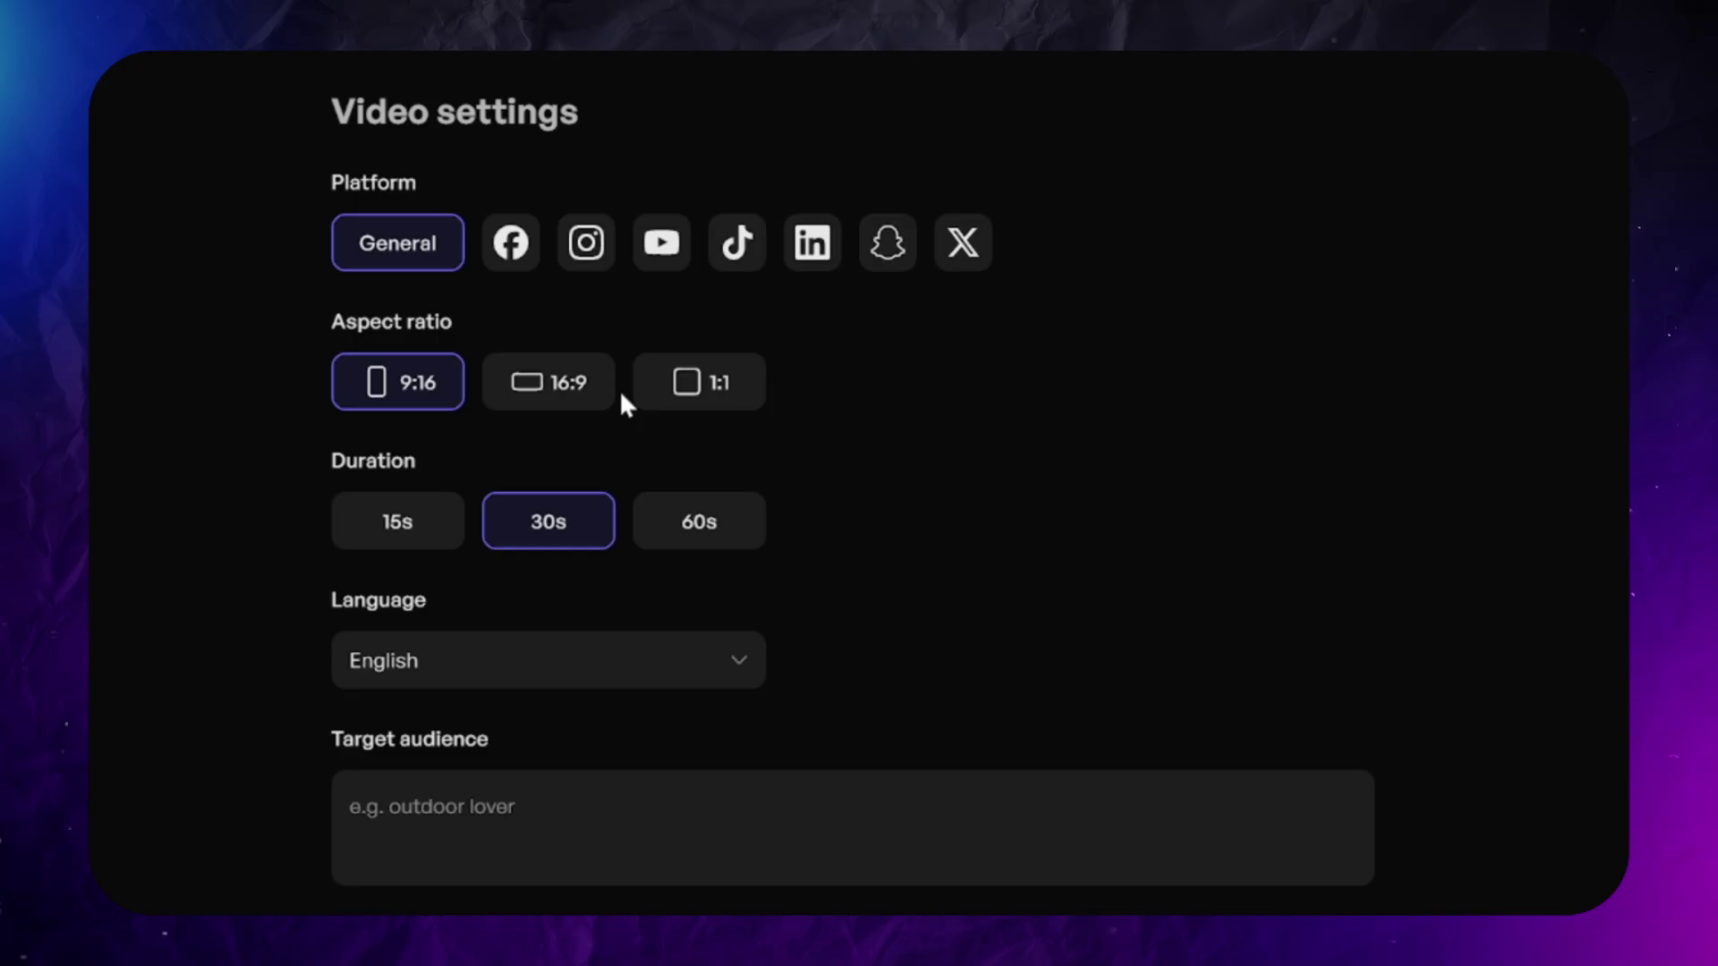
{"action": "left_click", "coordinate": [401, 520]}
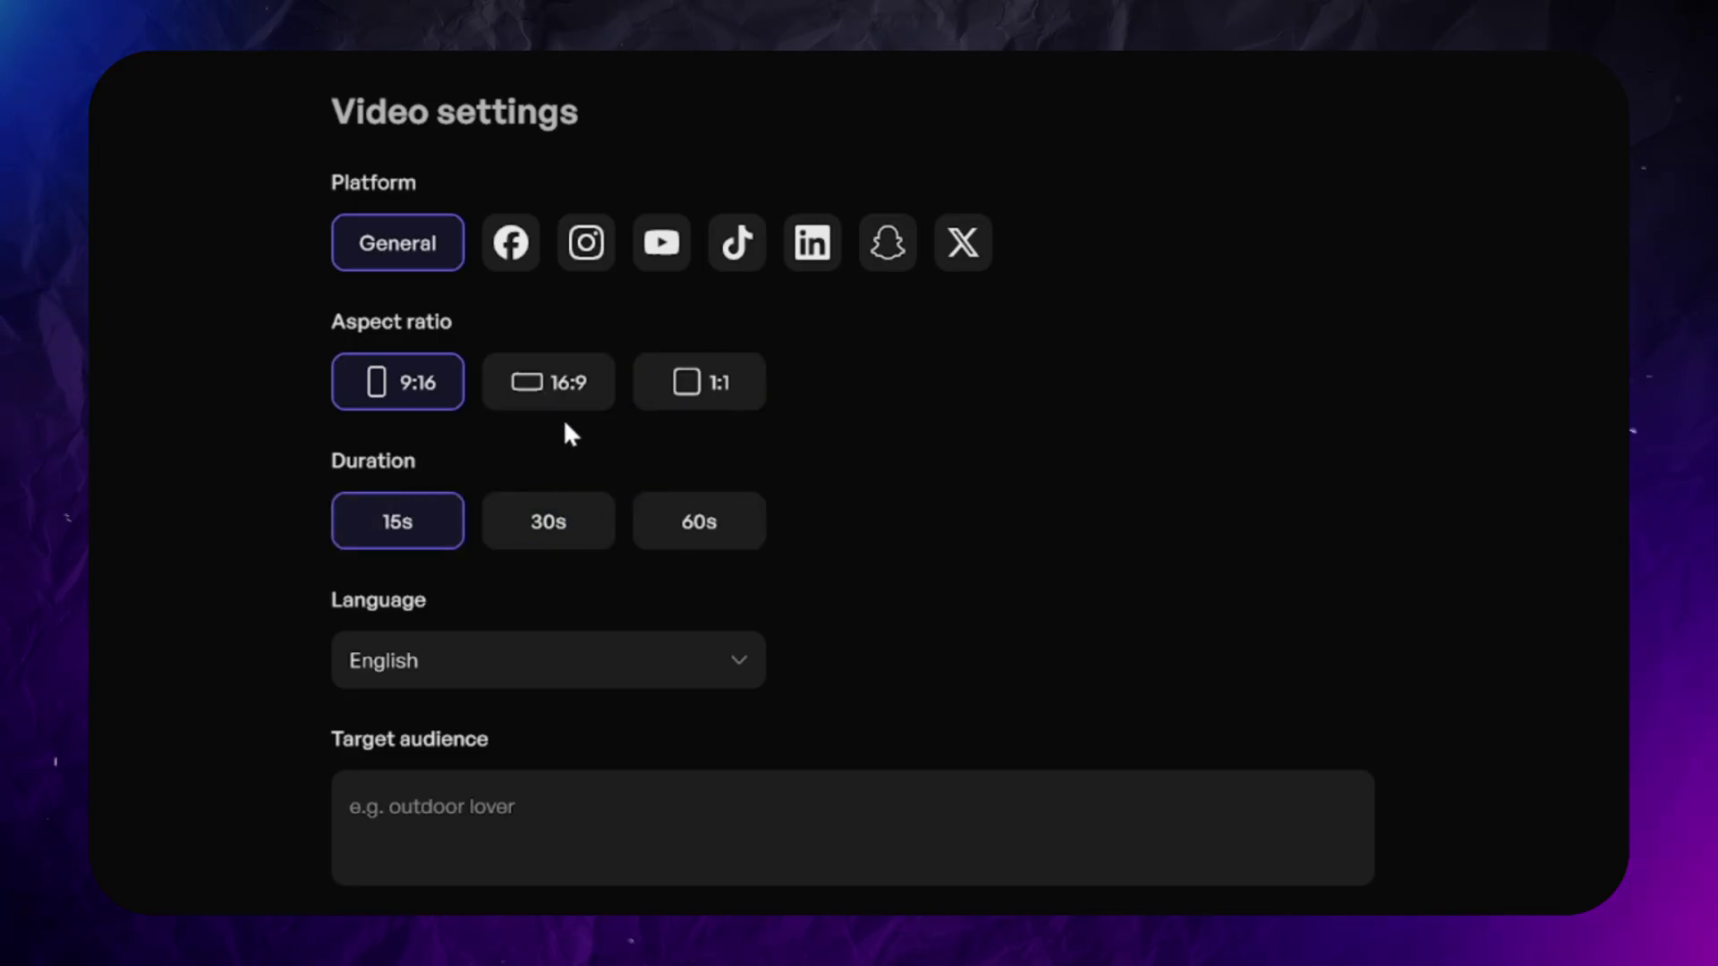
{"action": "scroll", "coordinate": [502, 474], "scroll_direction": "down", "scroll_amount": 3}
{"action": "scroll", "coordinate": [430, 555], "scroll_direction": "up", "scroll_amount": 2}
{"action": "left_click", "coordinate": [431, 595]}
{"action": "scroll", "coordinate": [526, 394], "scroll_direction": "down", "scroll_amount": 10}
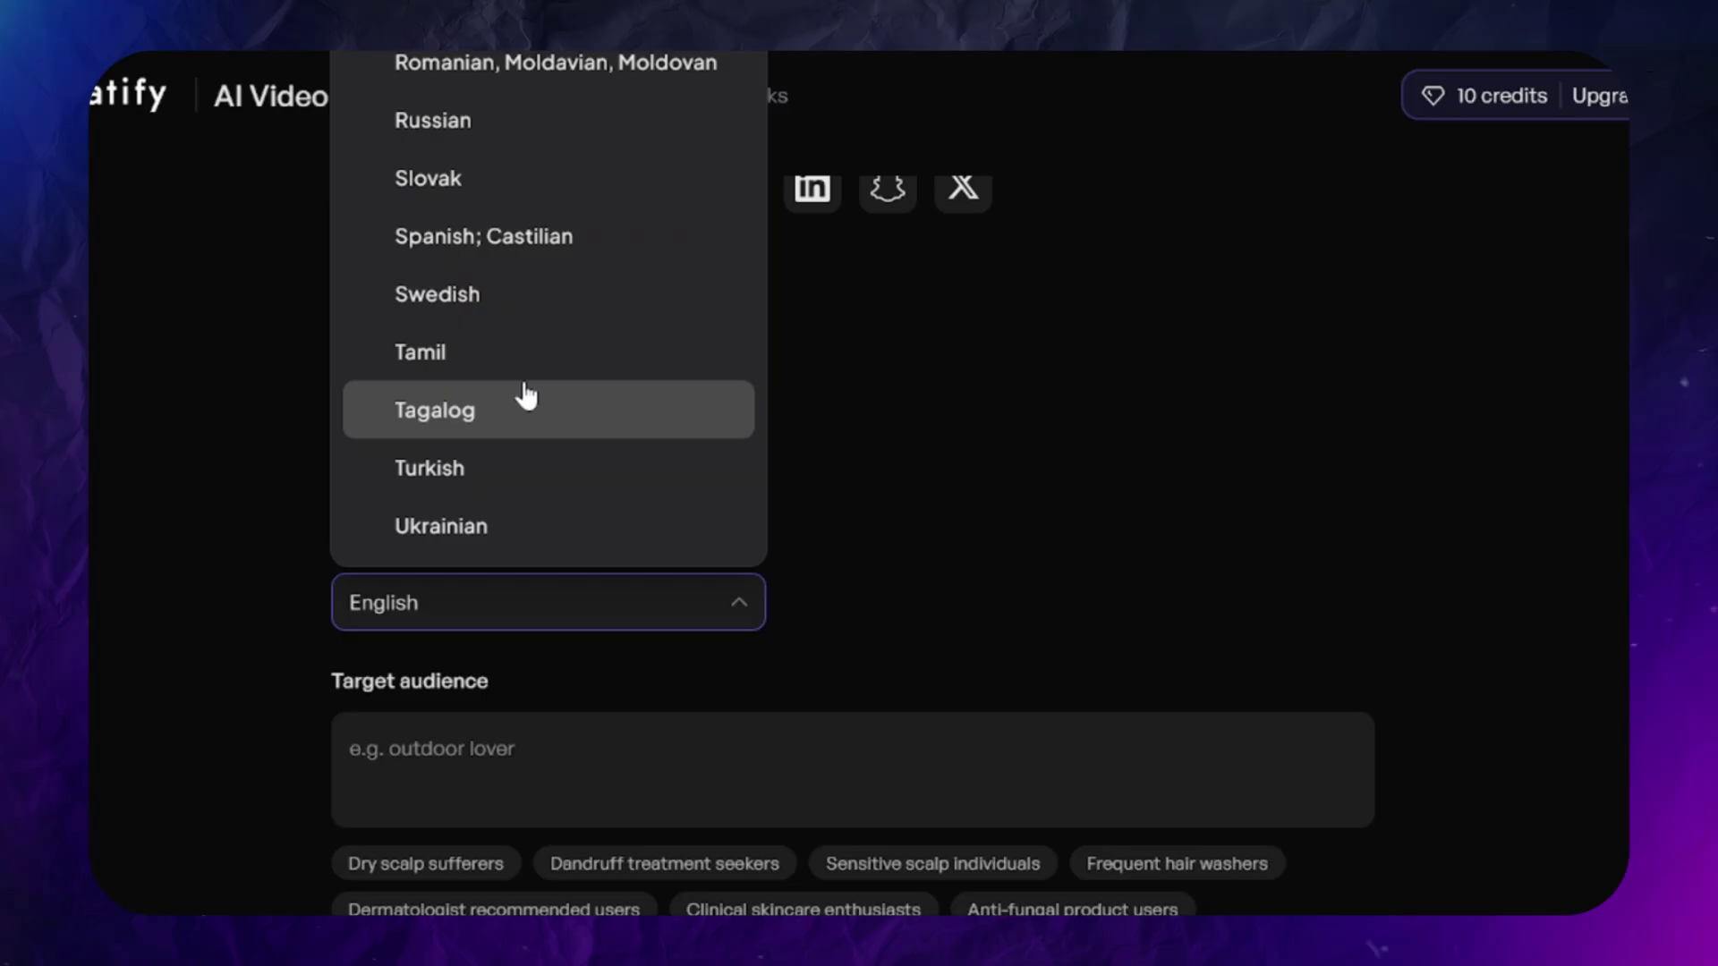
{"action": "scroll", "coordinate": [527, 394], "scroll_direction": "up", "scroll_amount": 5}
{"action": "left_click", "coordinate": [501, 559]}
- Set the target audience to the suggested Sensitive scalp individuals and continue to the script selection
{"action": "scroll", "coordinate": [448, 644], "scroll_direction": "down", "scroll_amount": 2}
{"action": "left_click", "coordinate": [411, 587]}
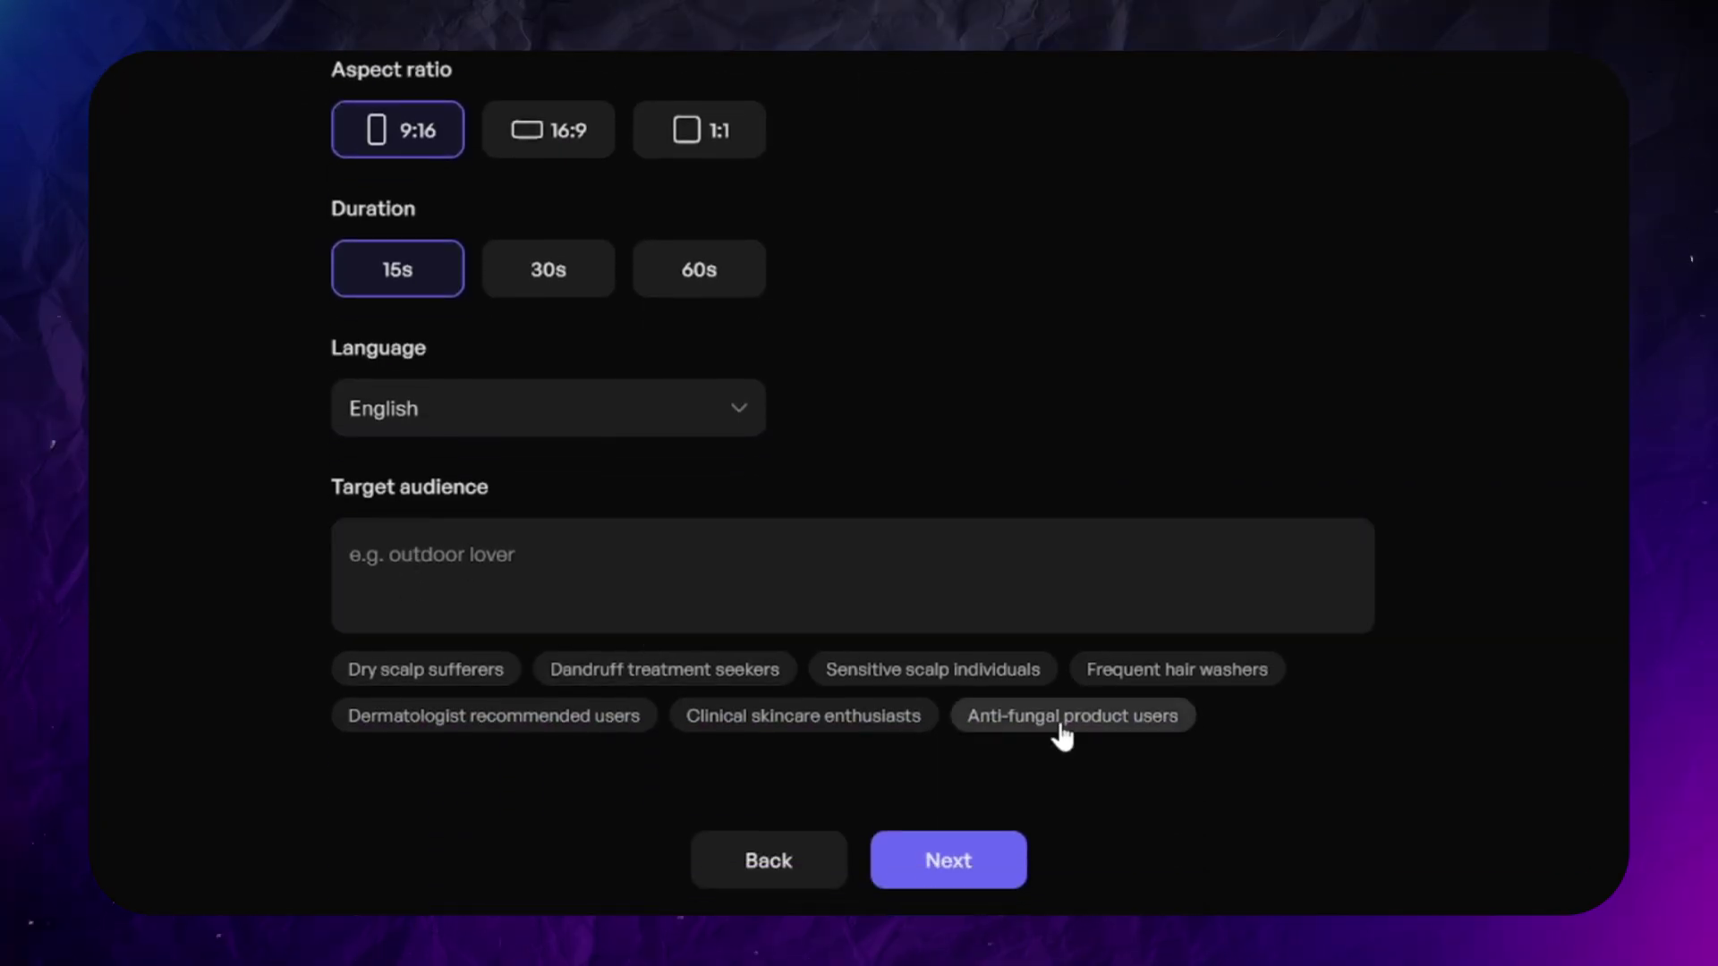
{"action": "left_click", "coordinate": [909, 673]}
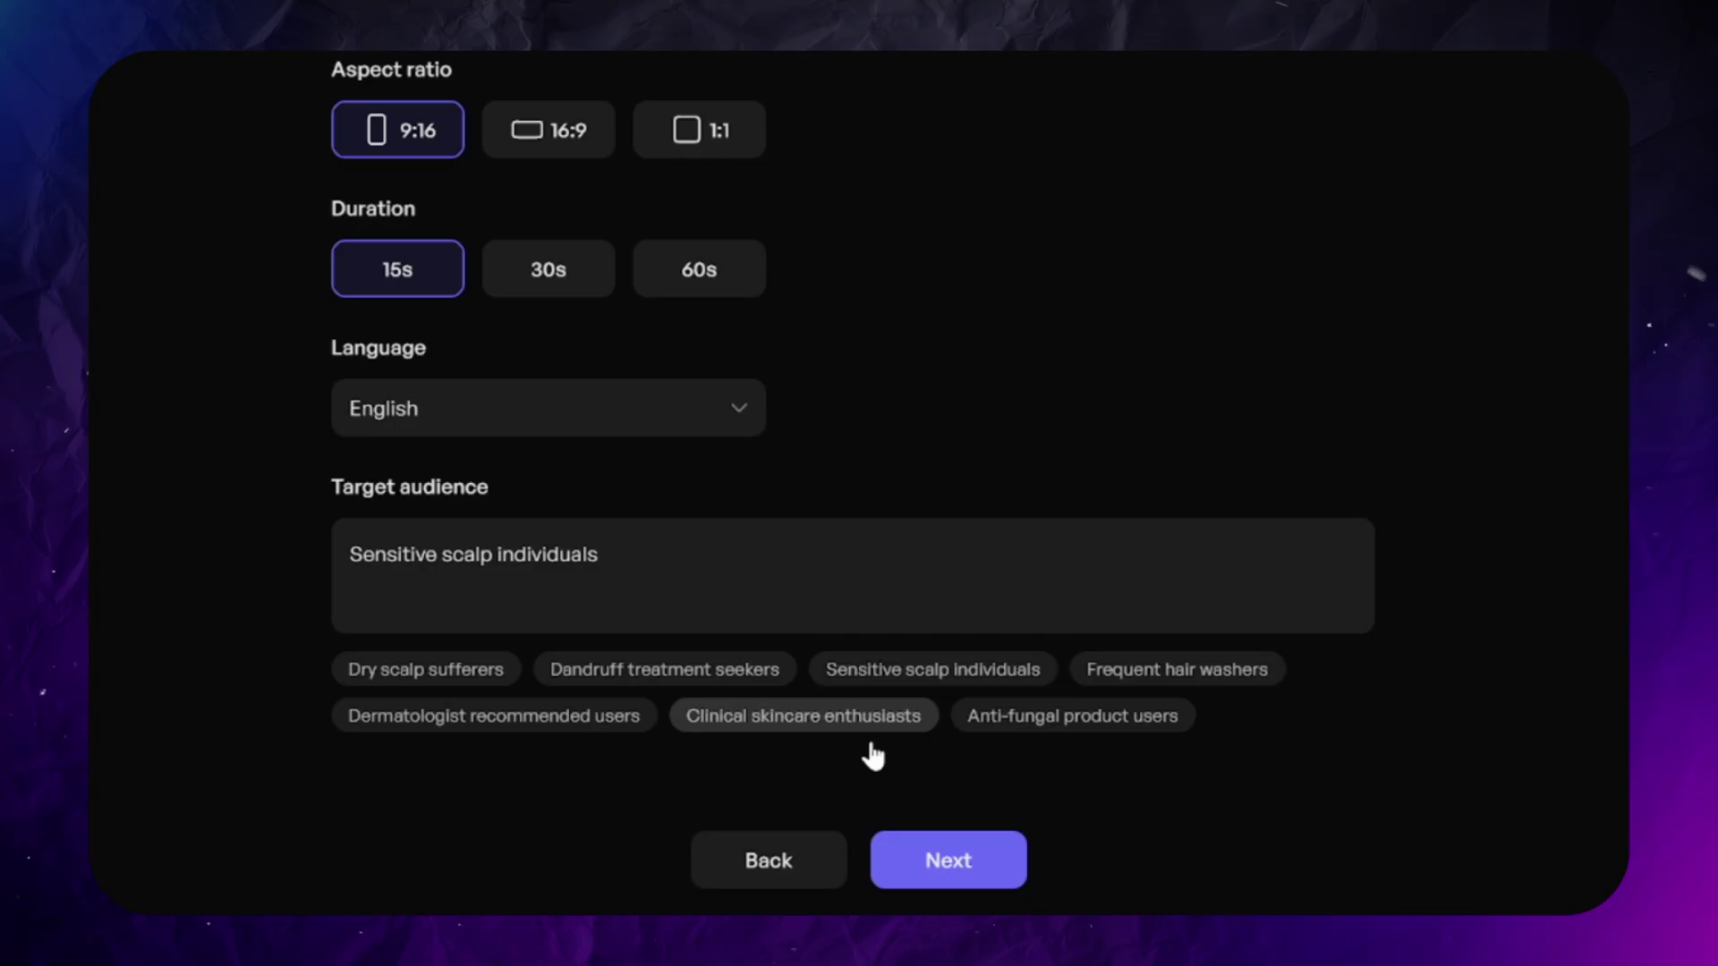
{"action": "left_click", "coordinate": [947, 860]}
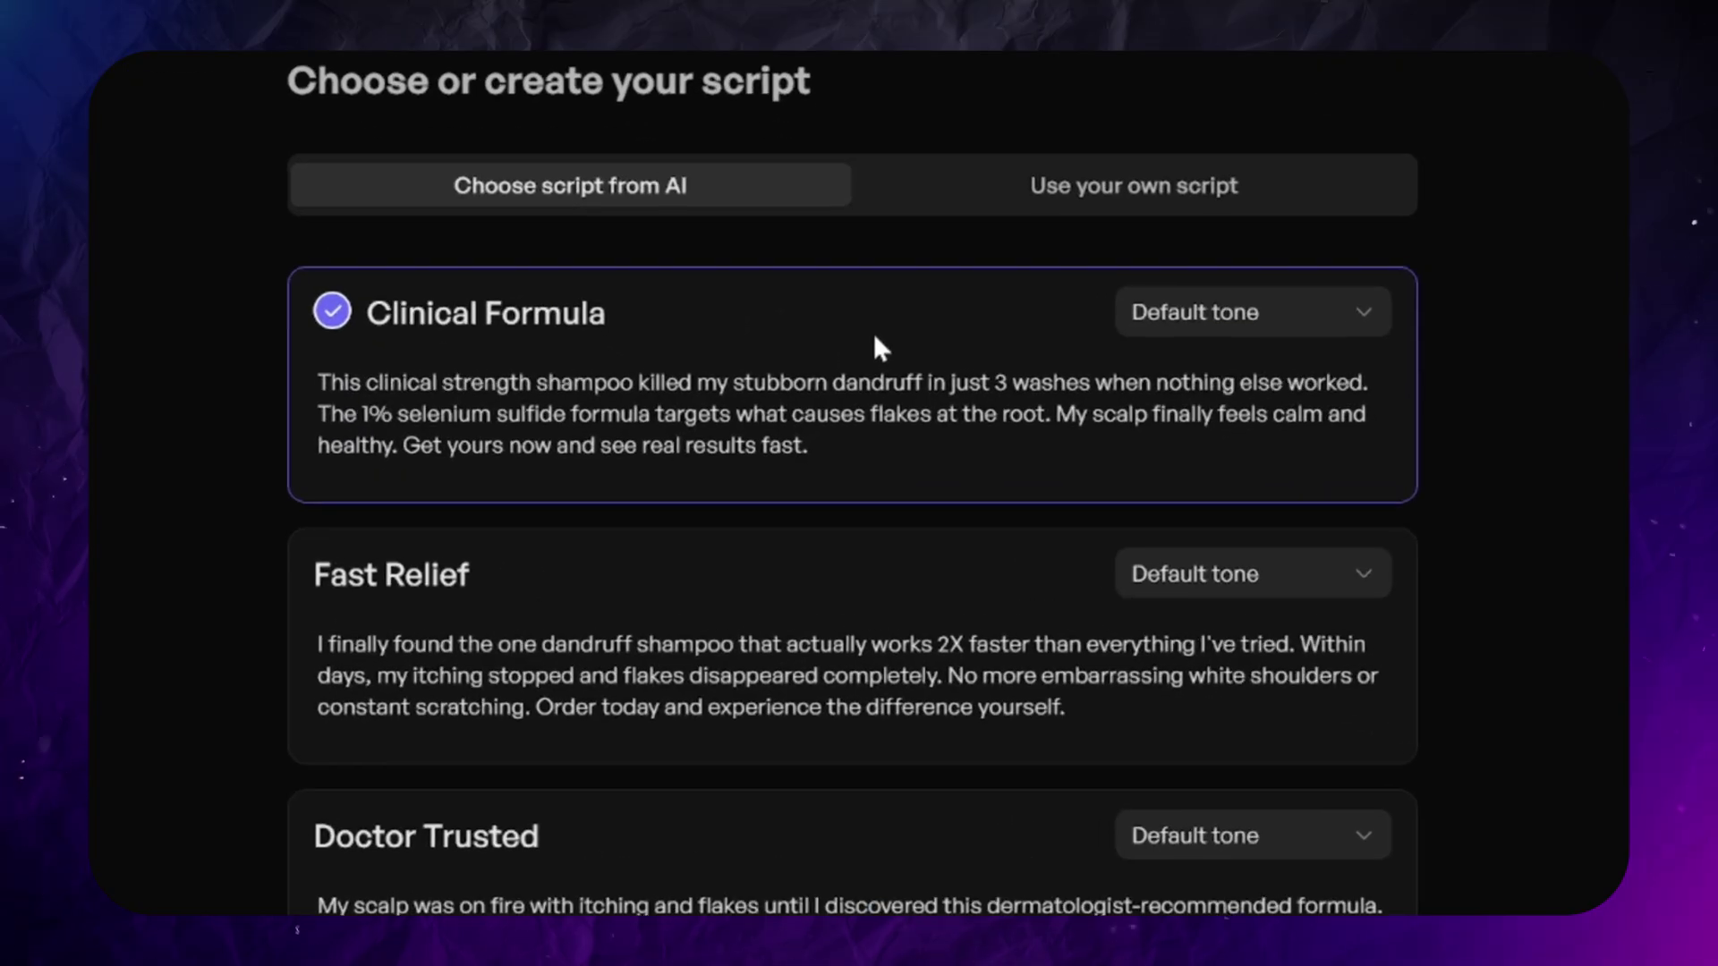
- Check the option for using an own script, return to the AI scripts and set Clinical Formula to Motivational tone
{"action": "left_click", "coordinate": [1066, 201]}
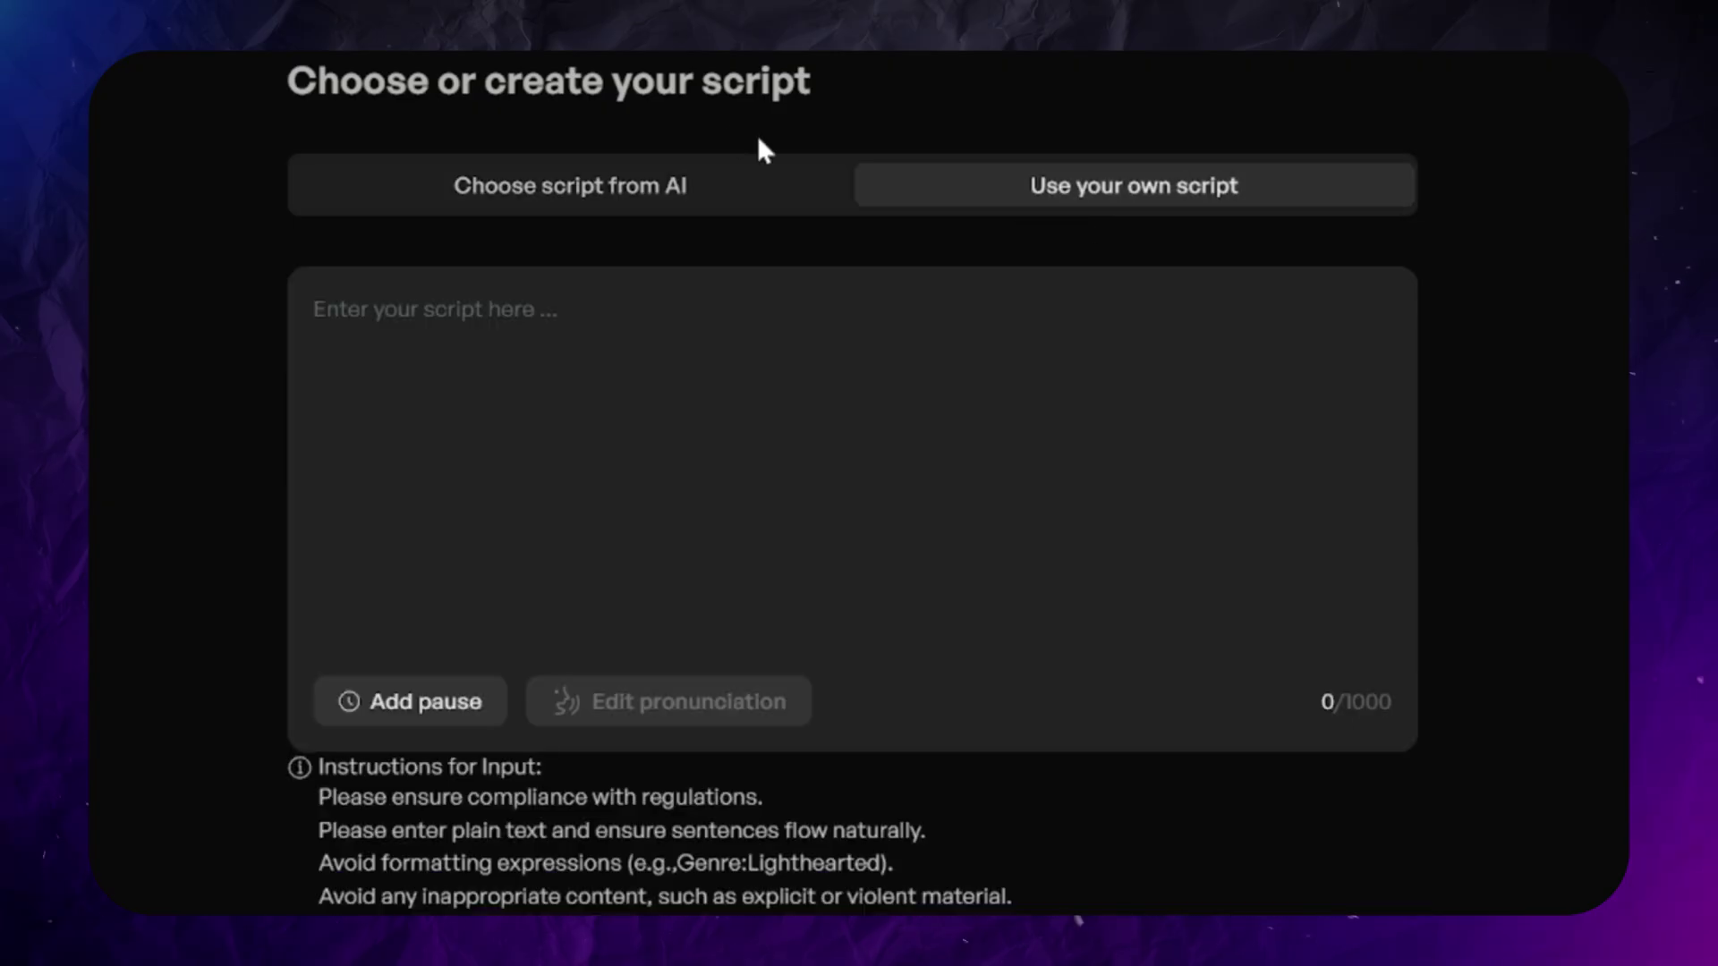
{"action": "left_click", "coordinate": [627, 167]}
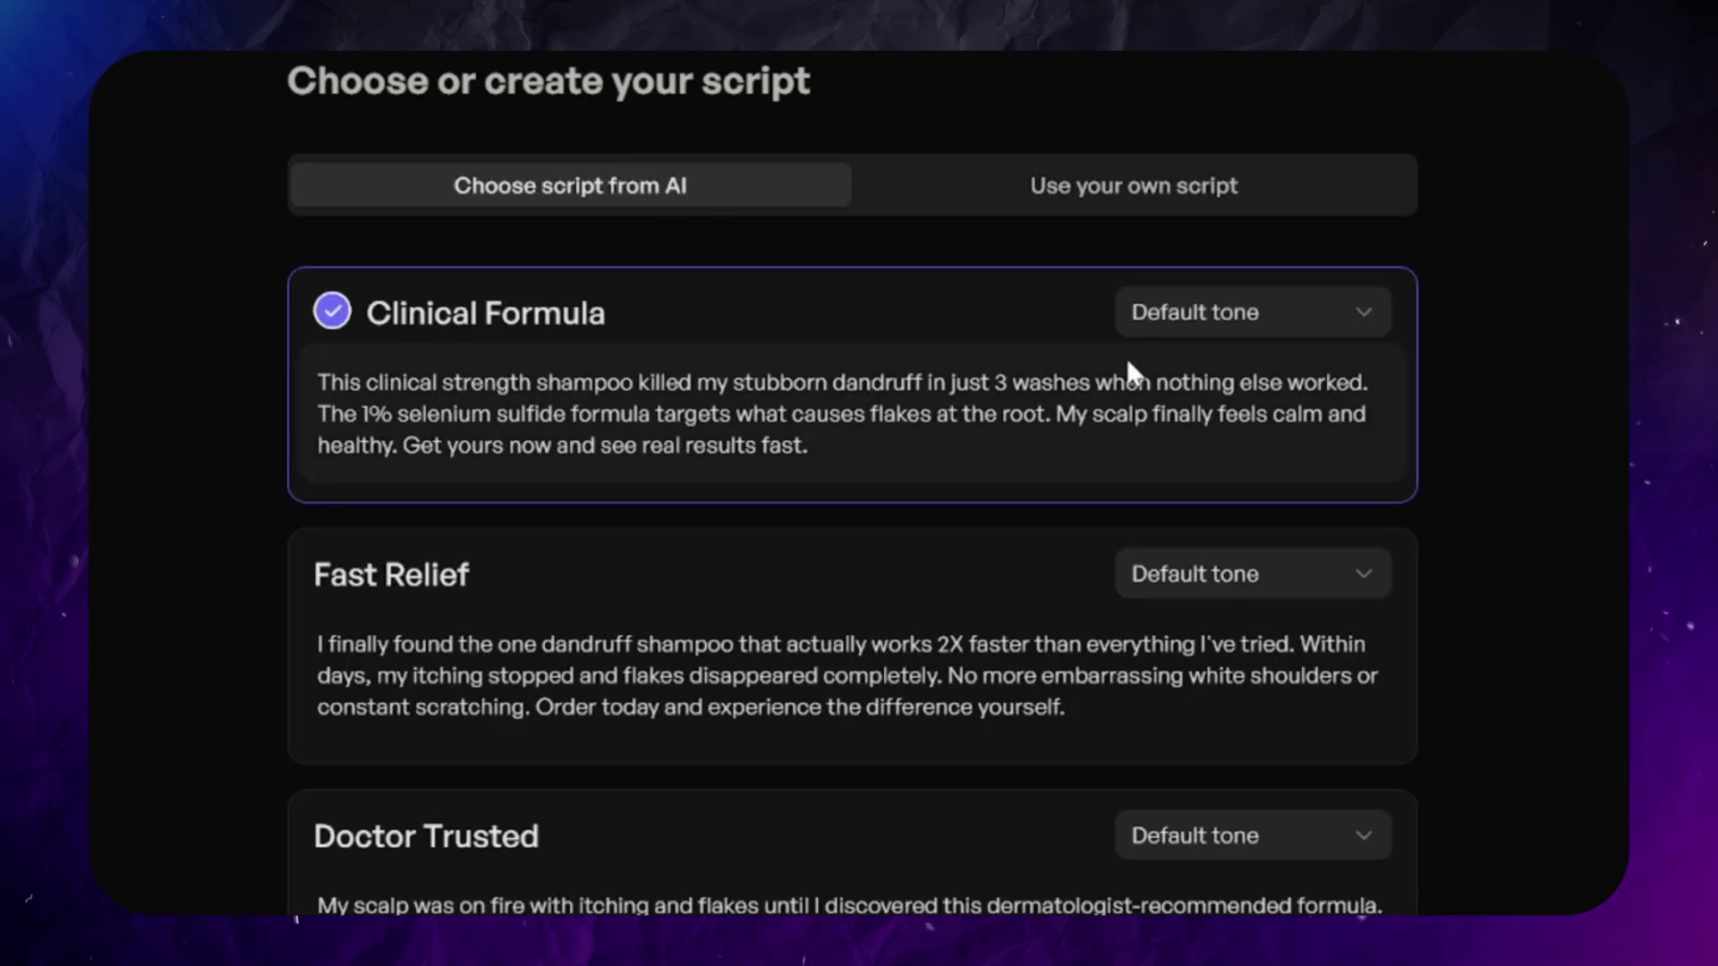
{"action": "left_click", "coordinate": [1288, 311]}
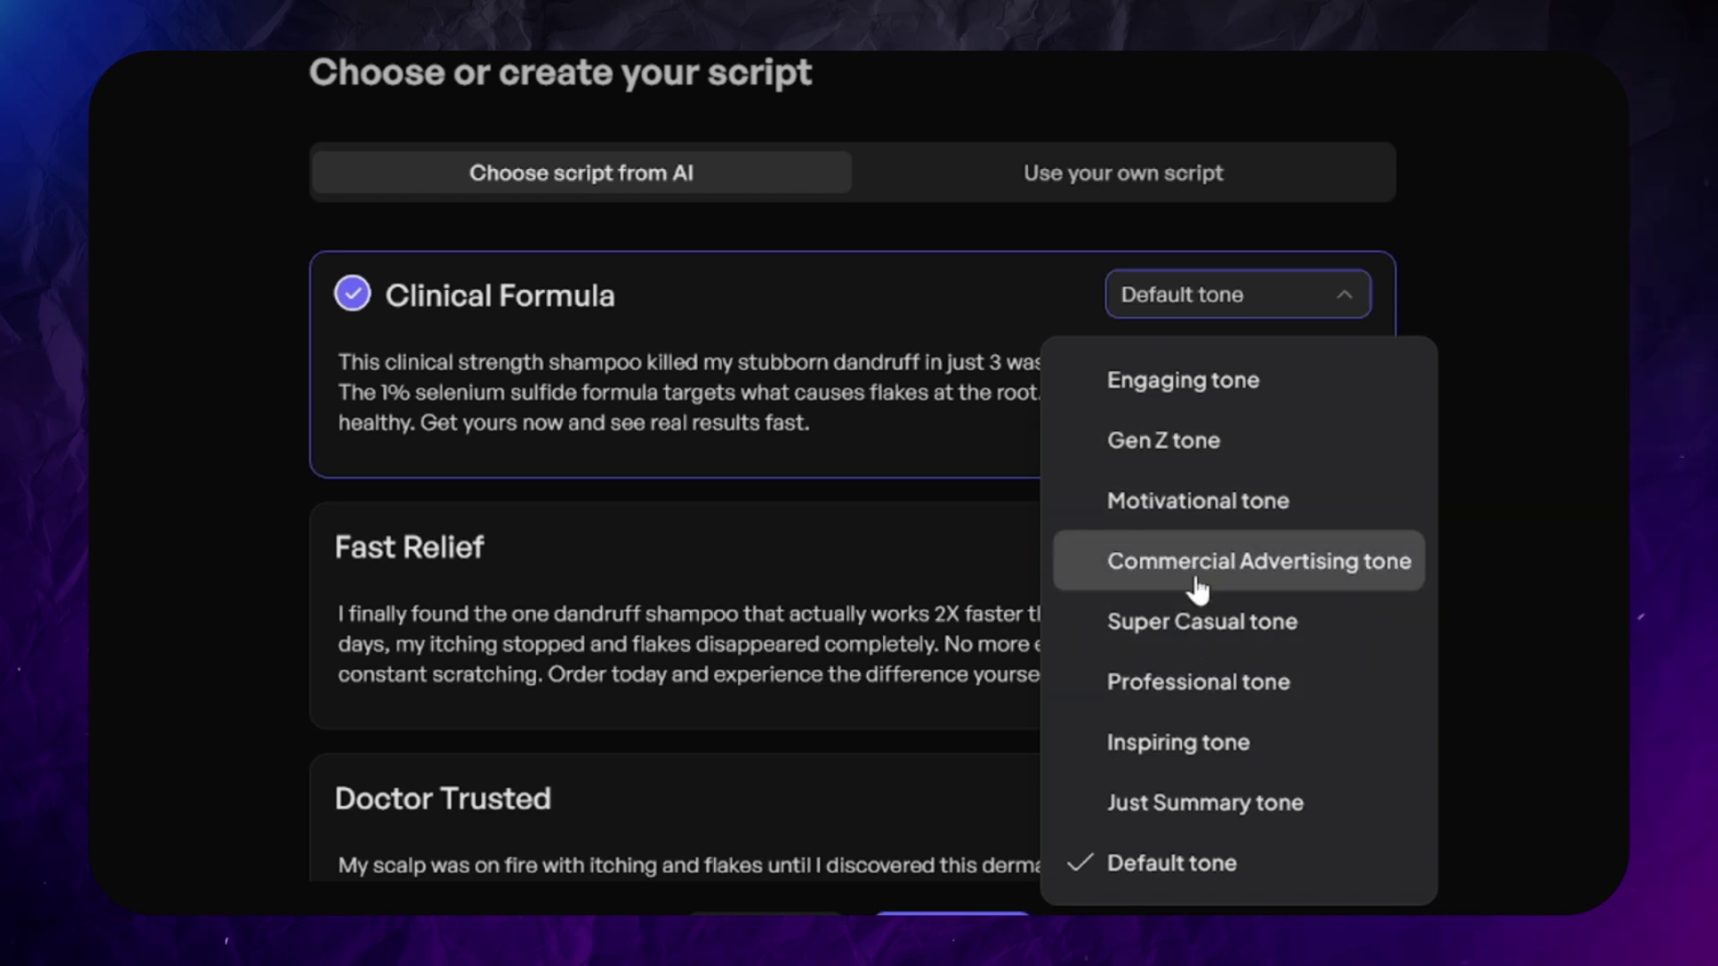
{"action": "left_click", "coordinate": [1230, 499]}
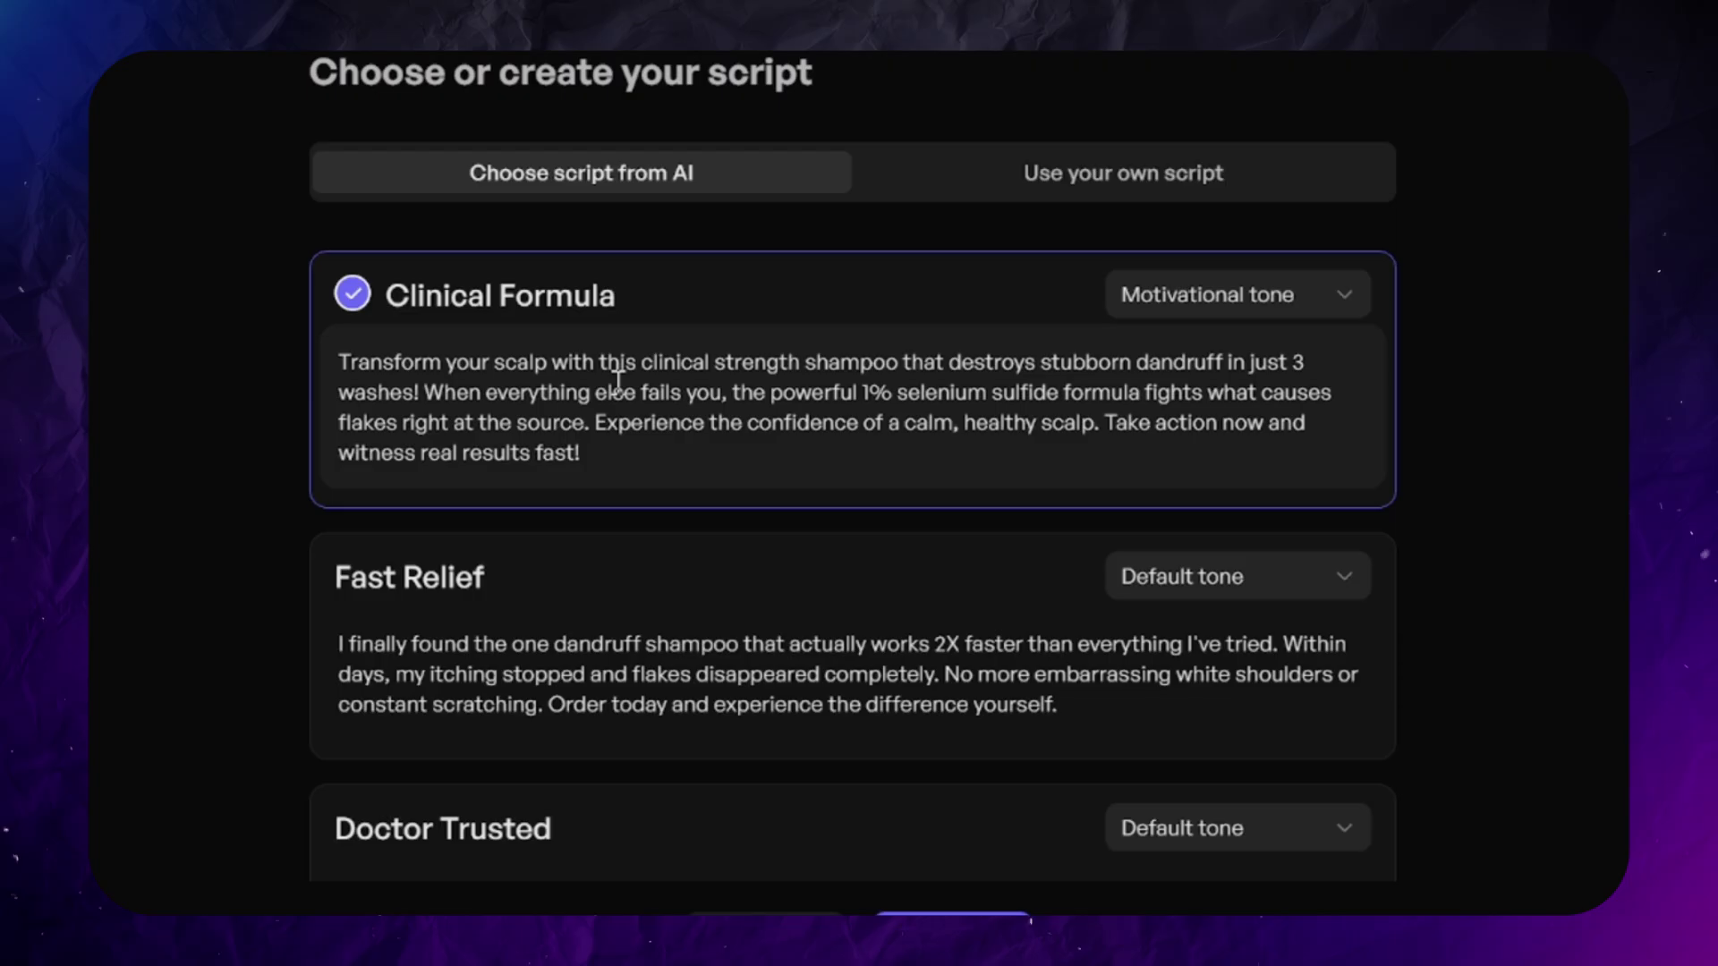
- Set the Daily Use script to Inspiring tone and continue to the avatar selection
{"action": "scroll", "coordinate": [762, 547], "scroll_direction": "down", "scroll_amount": 6}
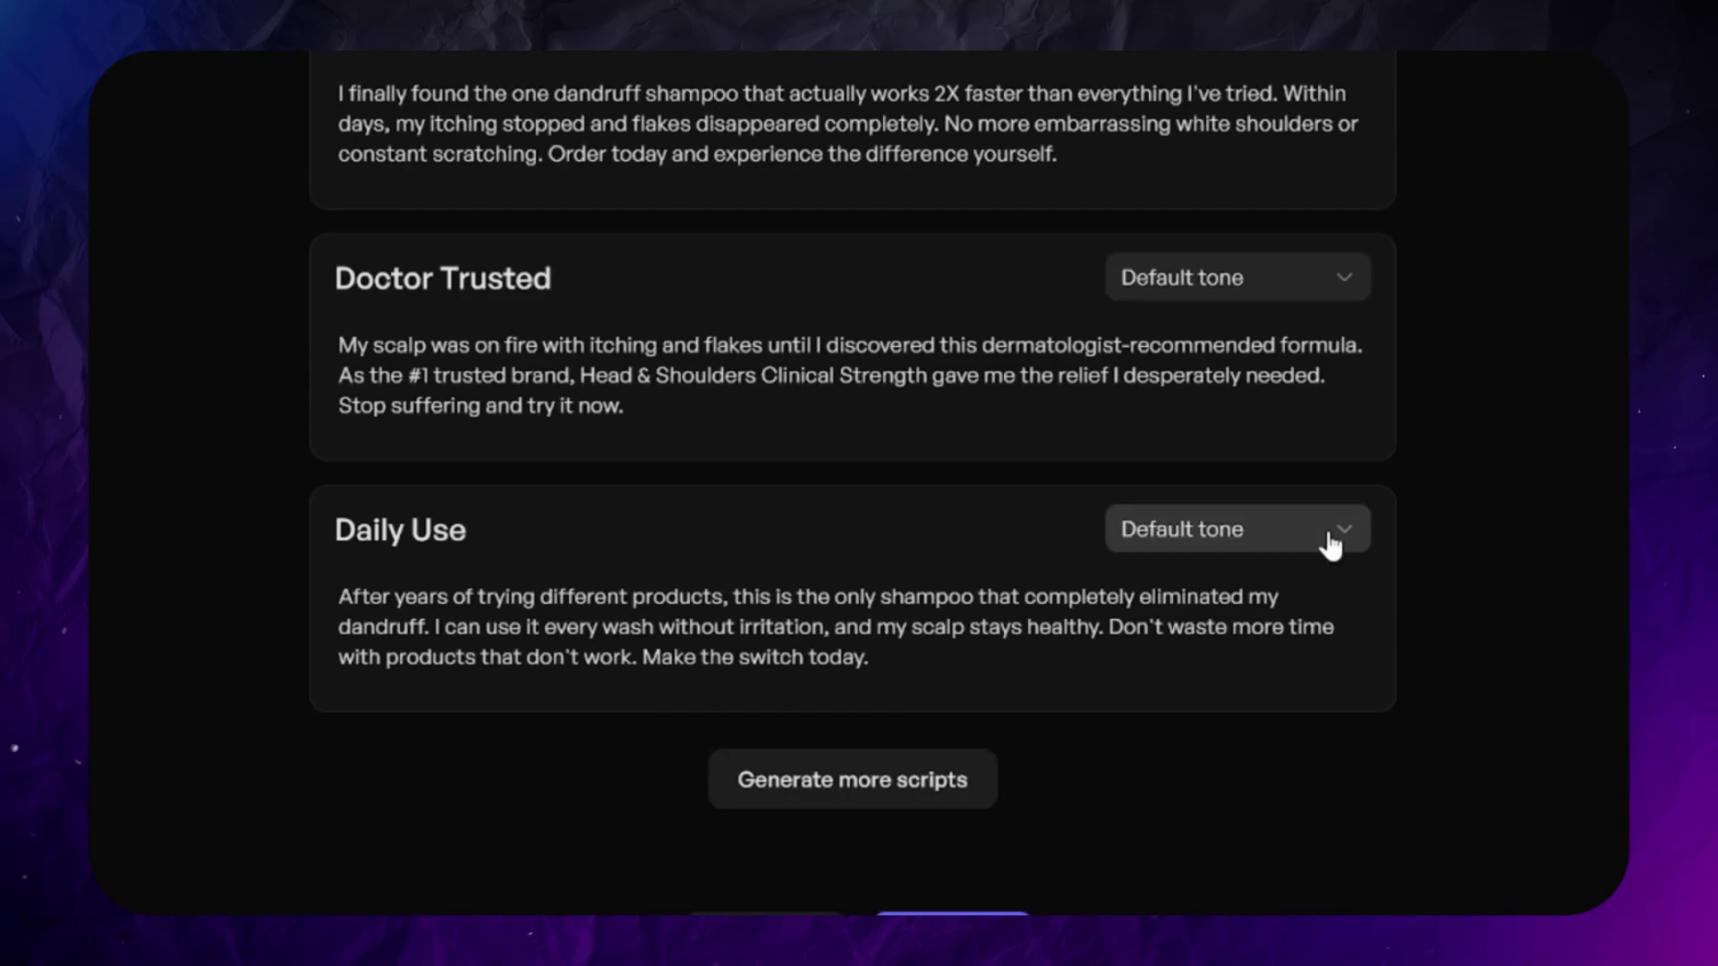
{"action": "left_click", "coordinate": [1329, 537]}
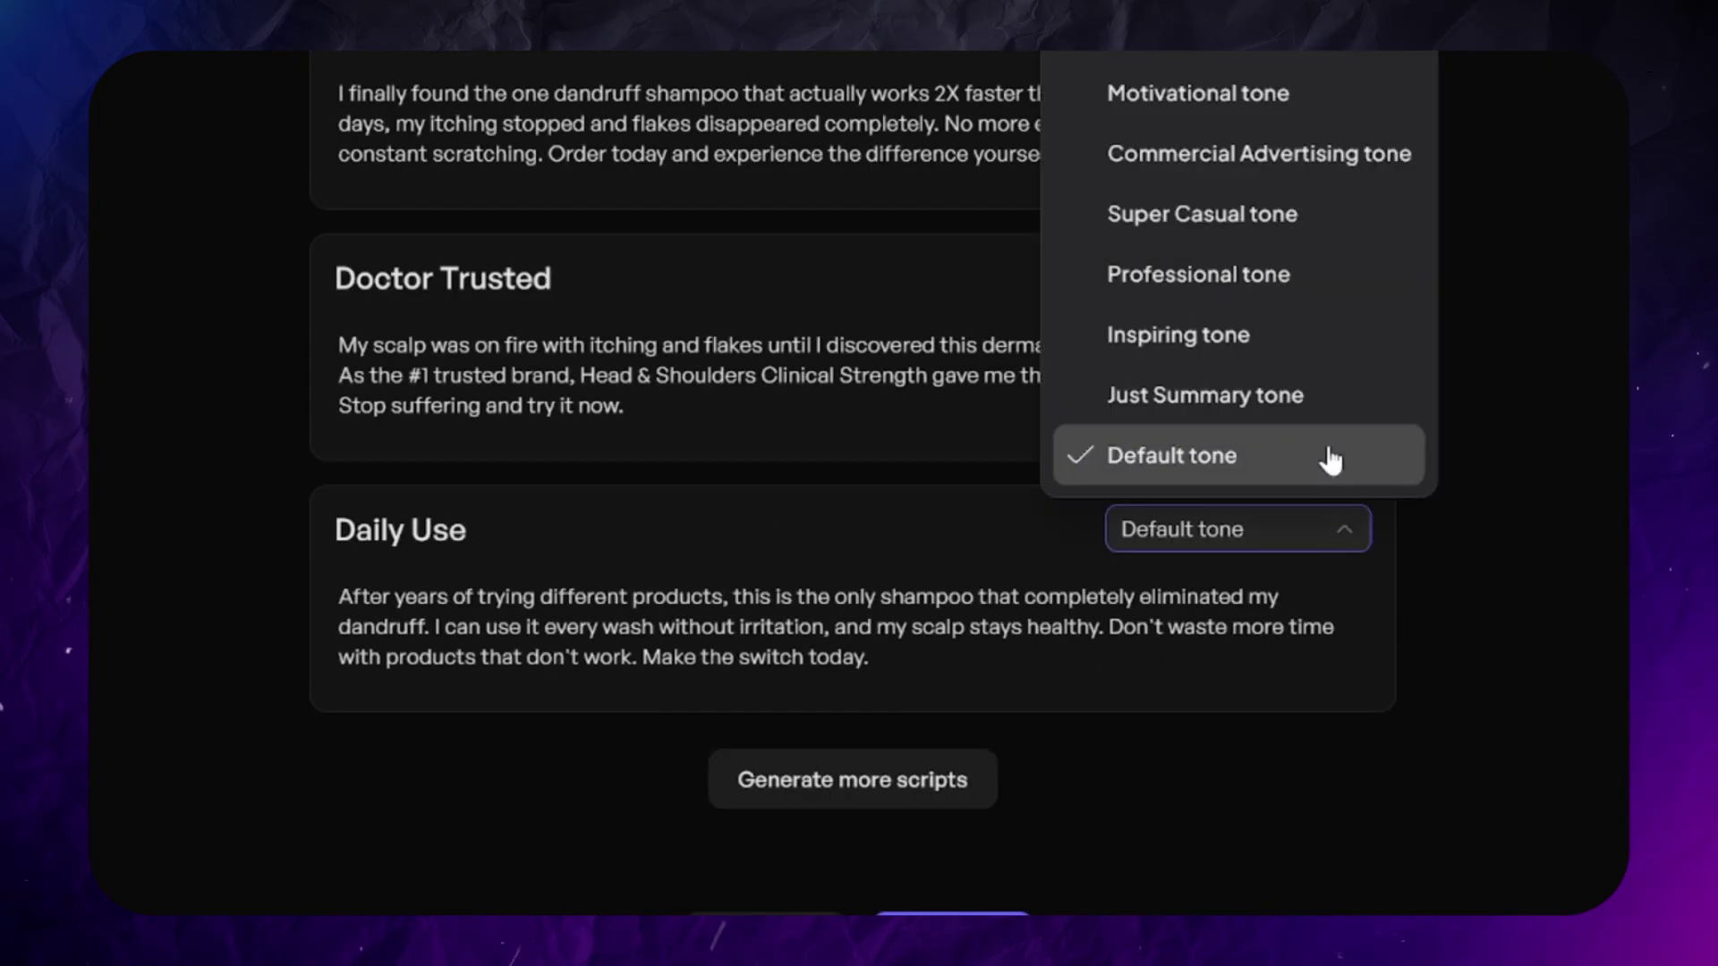
{"action": "left_click", "coordinate": [1186, 336]}
{"action": "scroll", "coordinate": [890, 626], "scroll_direction": "down", "scroll_amount": 2}
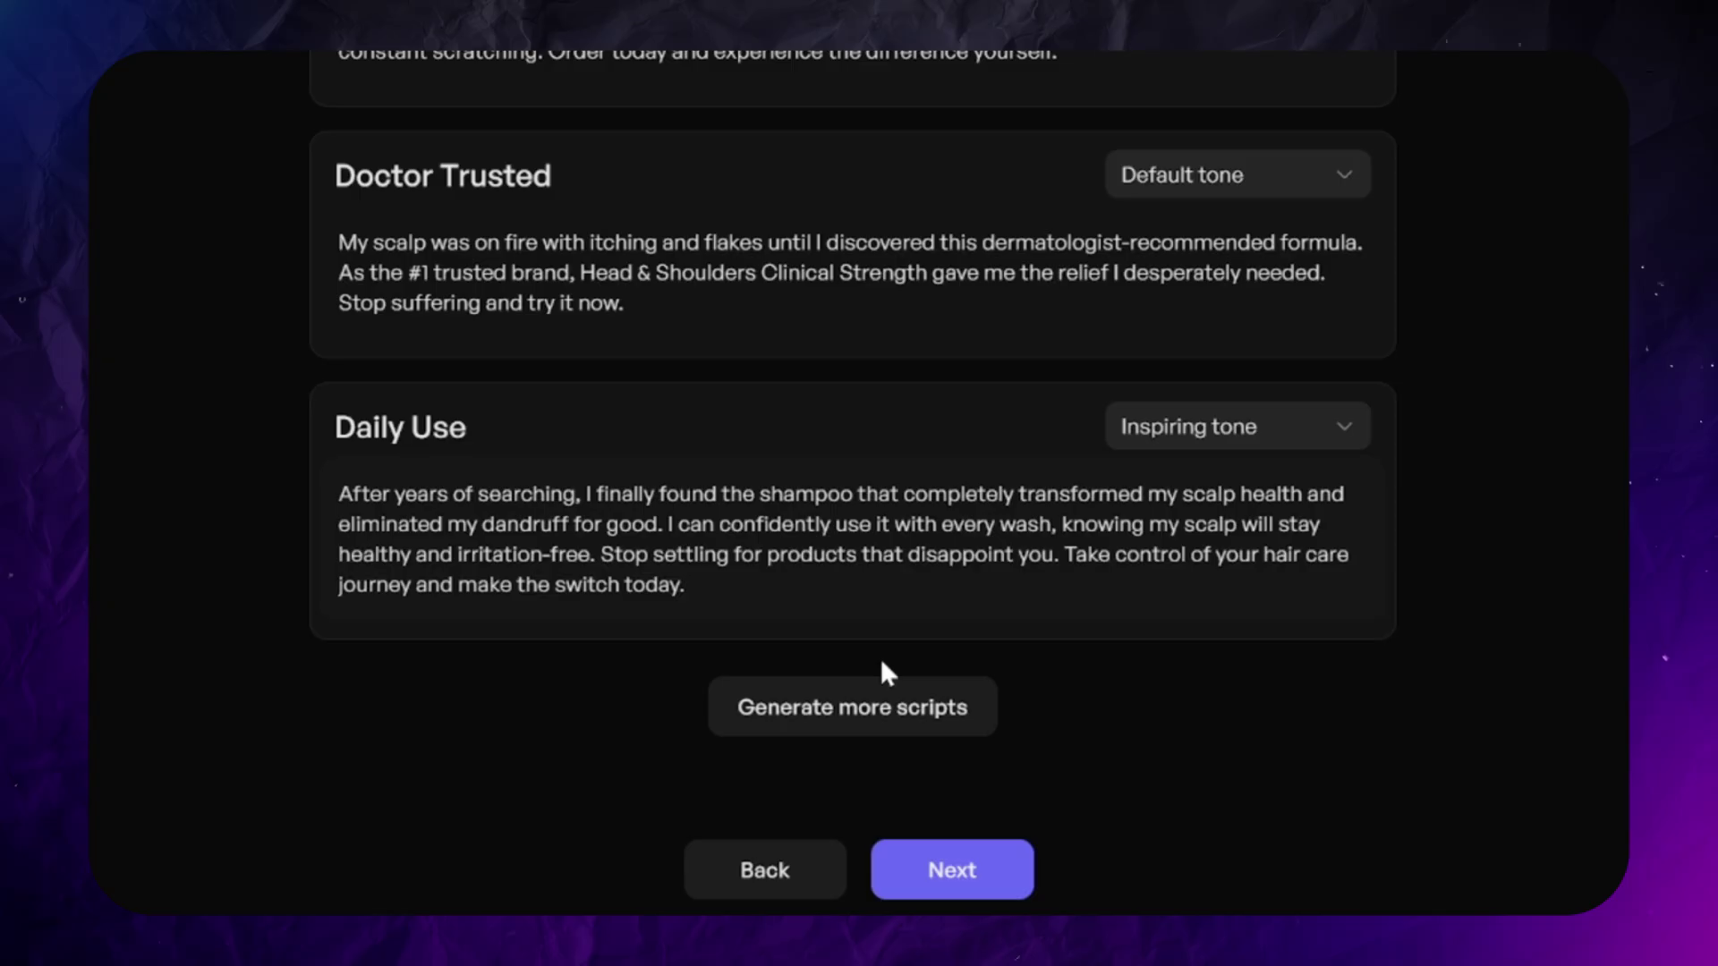
{"action": "left_click", "coordinate": [1027, 886]}
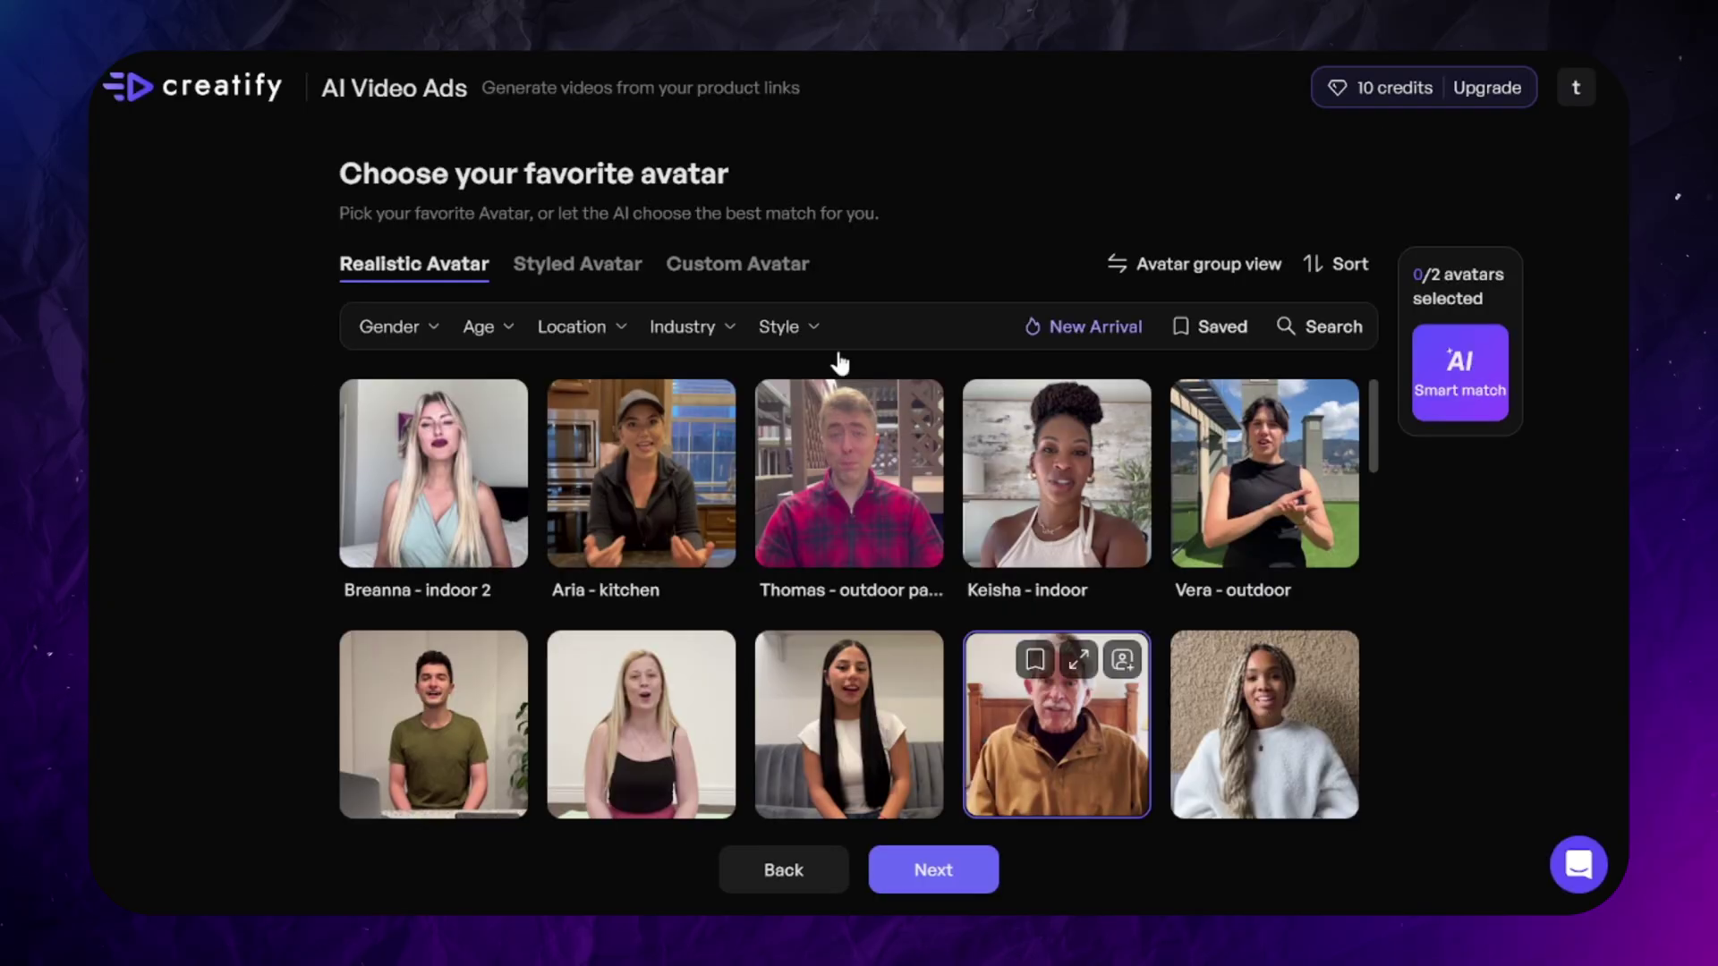
- Filter the realistic avatars by gender to women and by location to indoor settings
{"action": "left_click", "coordinate": [393, 328]}
{"action": "left_click", "coordinate": [300, 429]}
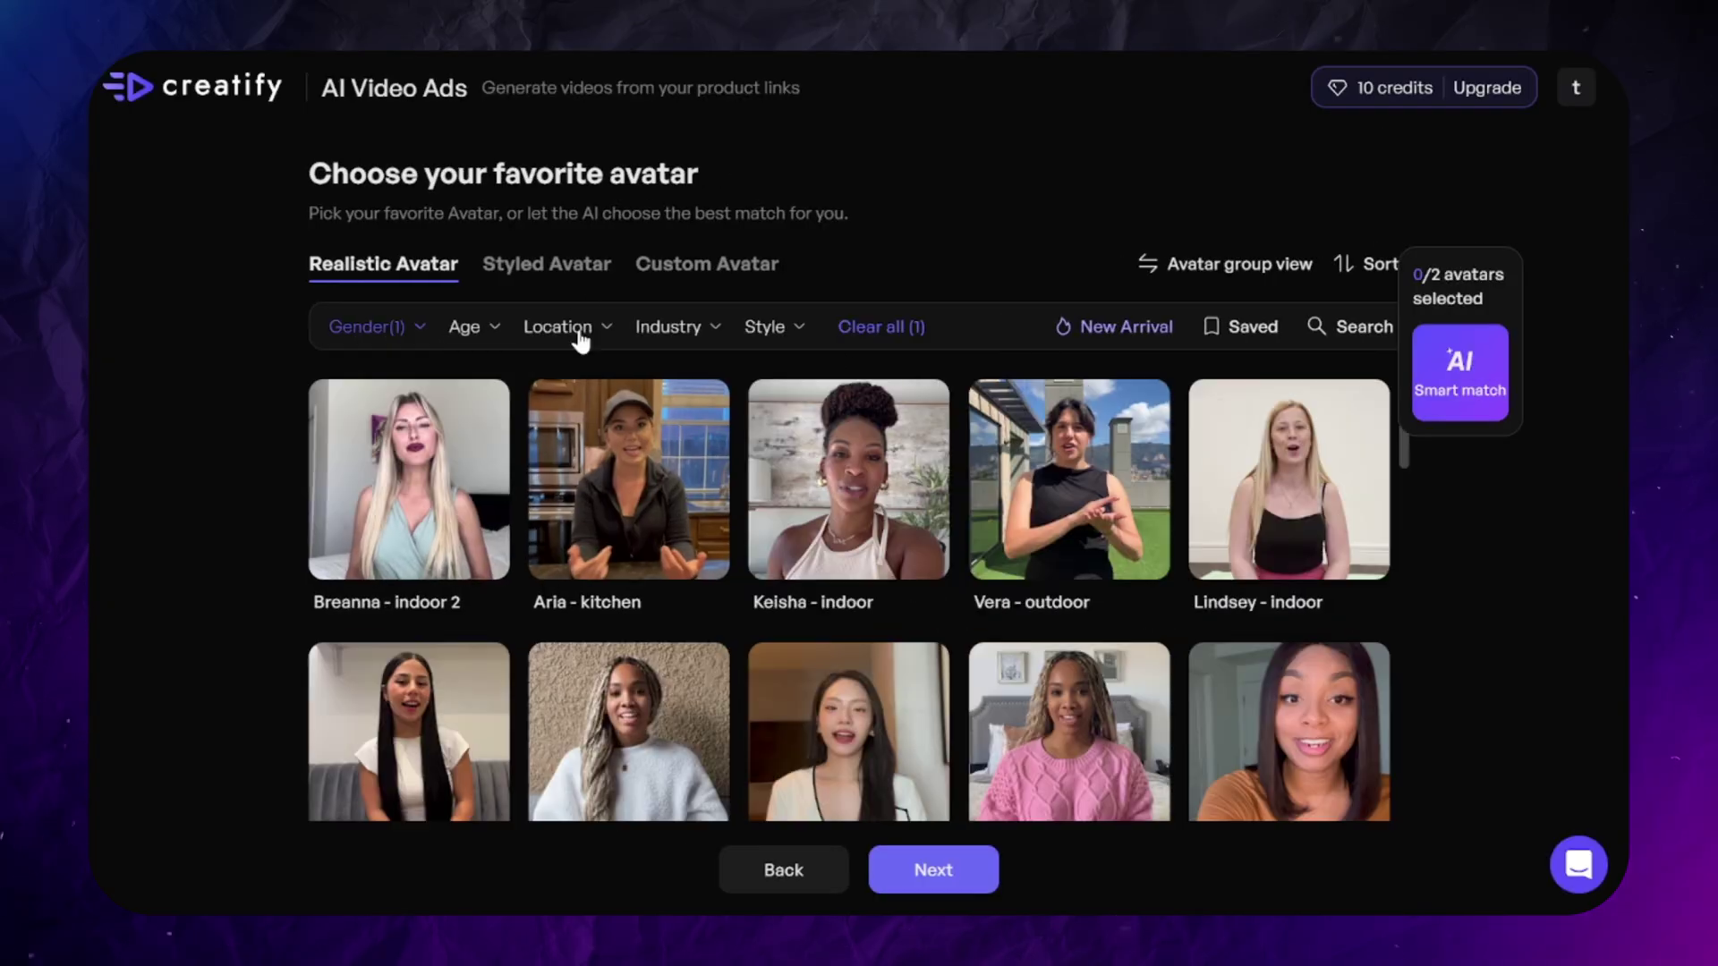
{"action": "left_click", "coordinate": [557, 327]}
{"action": "left_click", "coordinate": [492, 430]}
{"action": "left_click", "coordinate": [909, 287]}
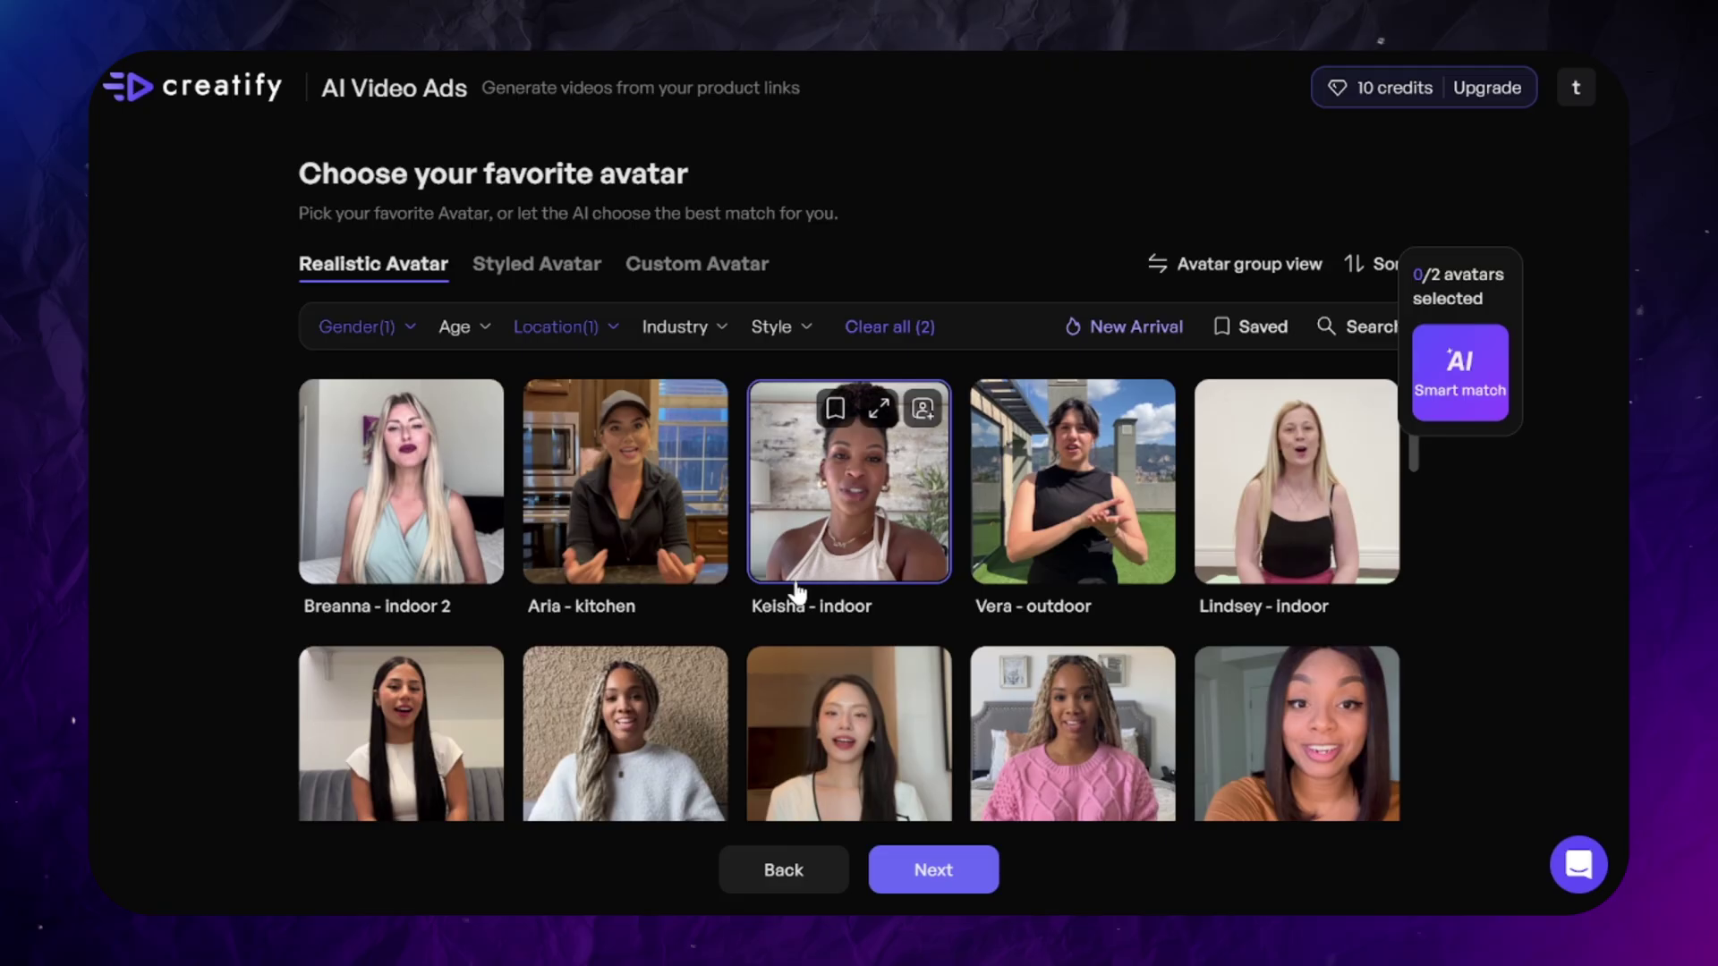
- Select the Samantha - living room 2 avatar and continue to the generated video ads
{"action": "scroll", "coordinate": [798, 593], "scroll_direction": "down", "scroll_amount": 1}
{"action": "left_click", "coordinate": [644, 618]}
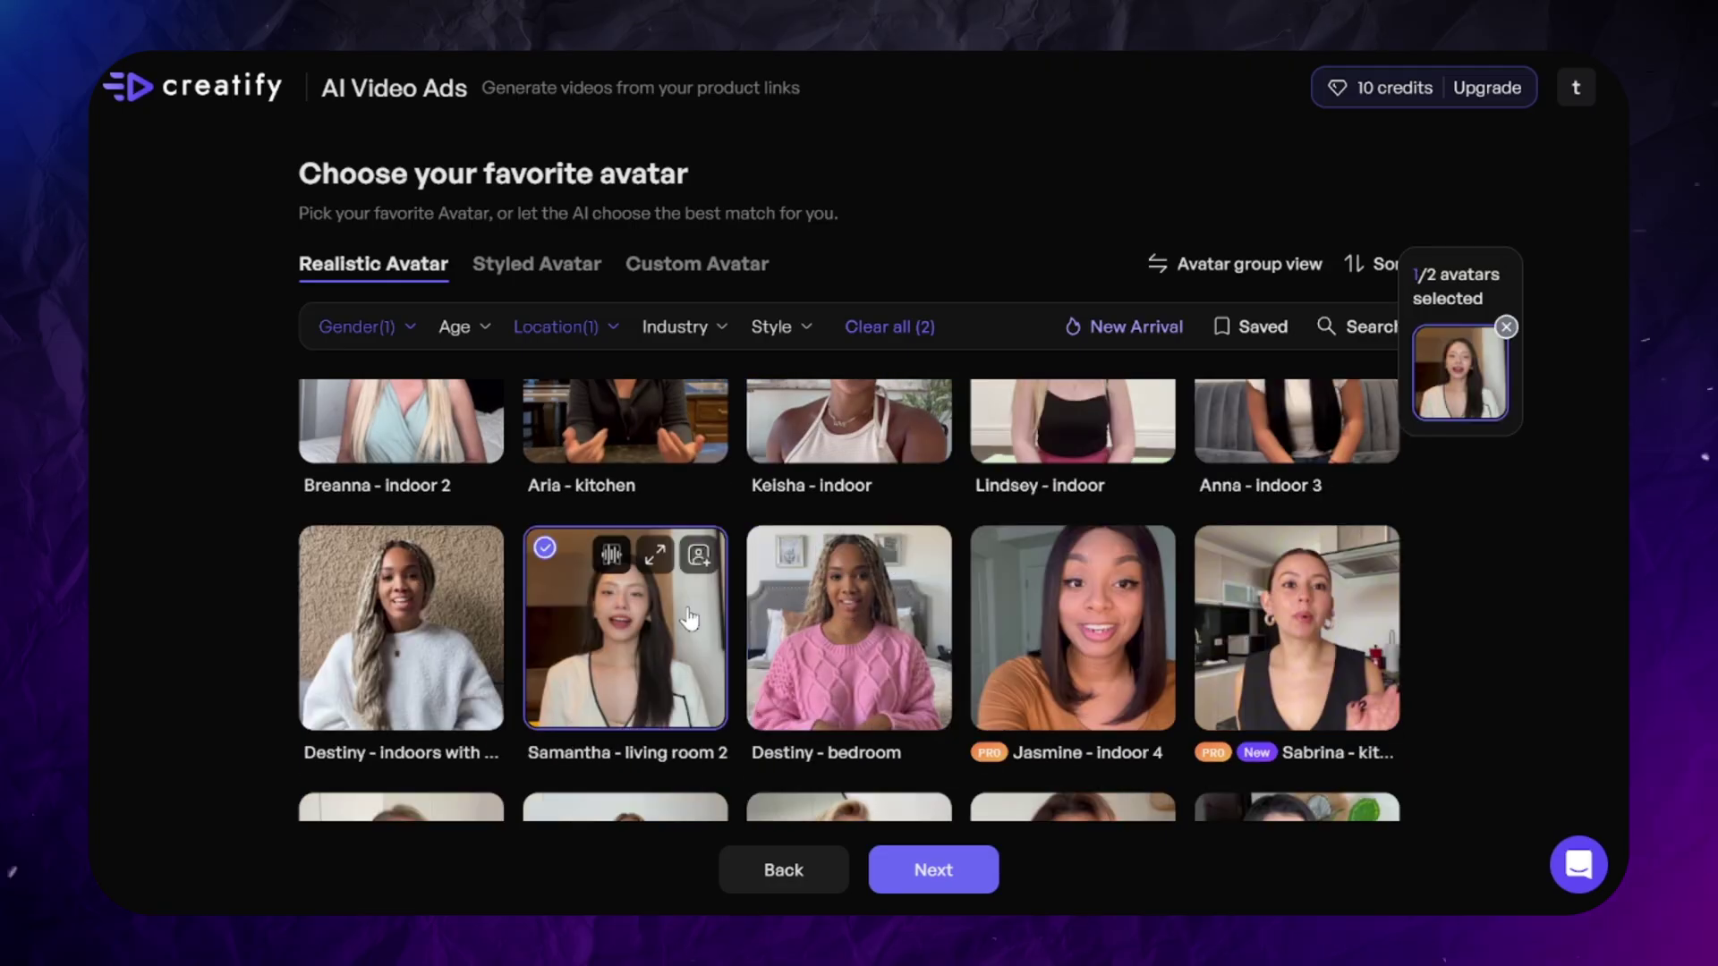
{"action": "left_click", "coordinate": [931, 870]}
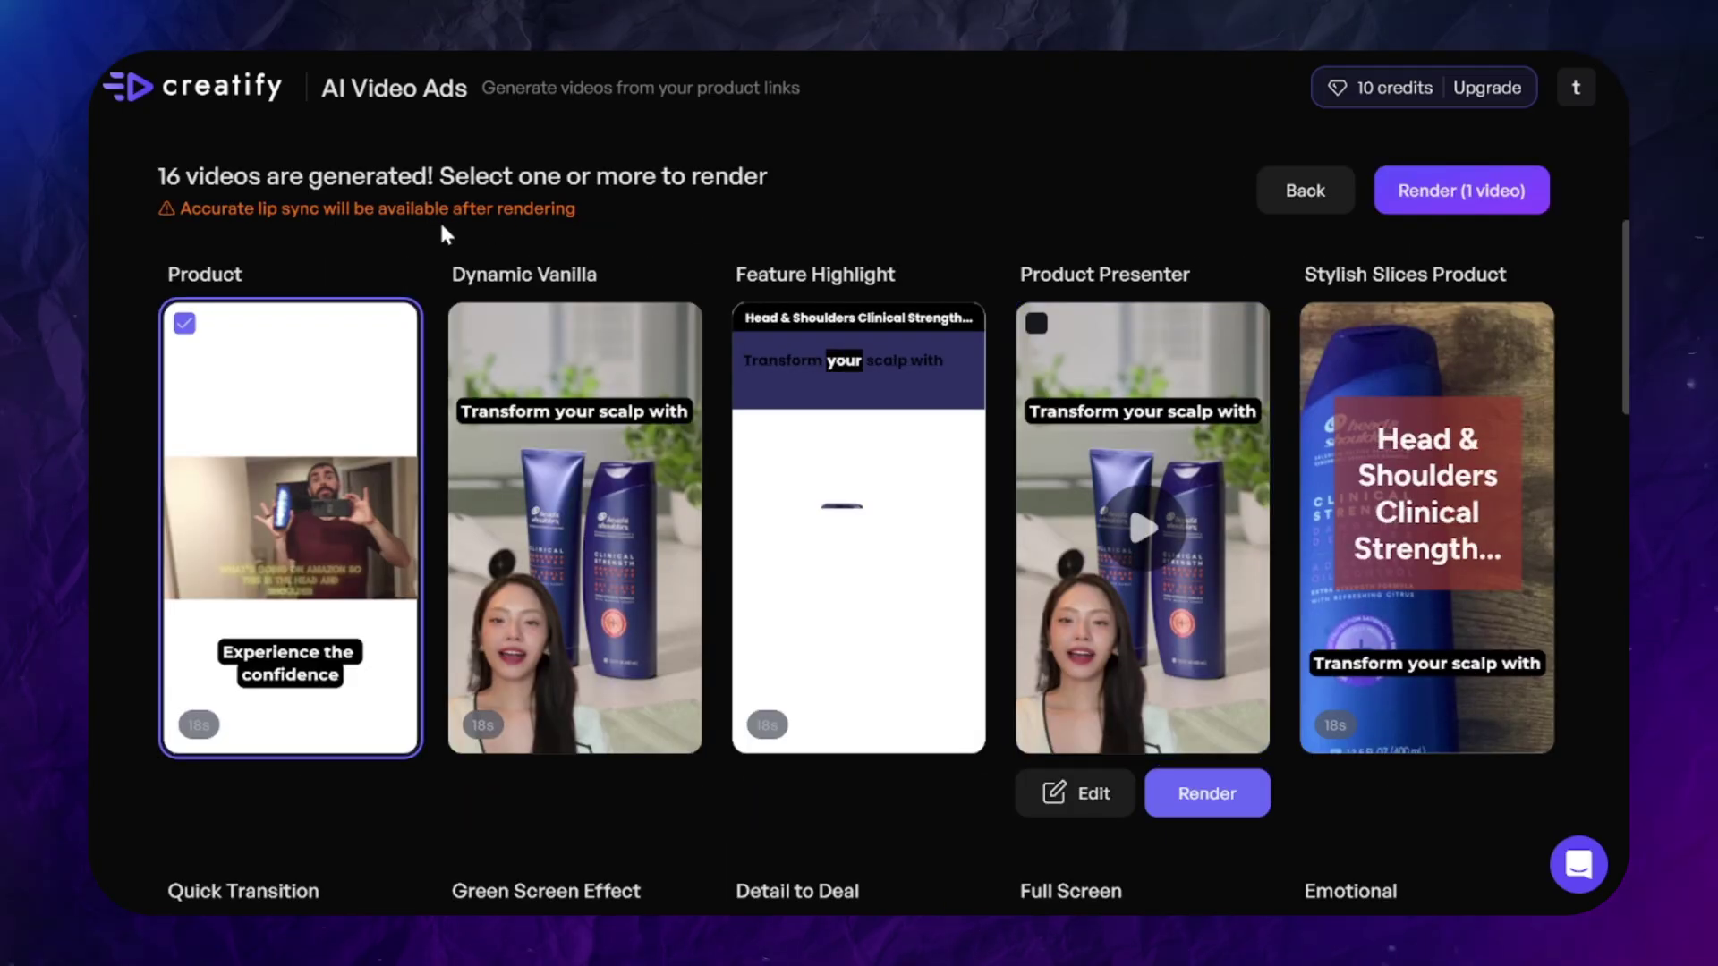
- Read the lip sync note and preview the Product, Dynamic Vanilla and Feature Highlight video ads
{"action": "left_click_drag", "start_coordinate": [286, 228], "coordinate": [184, 210]}
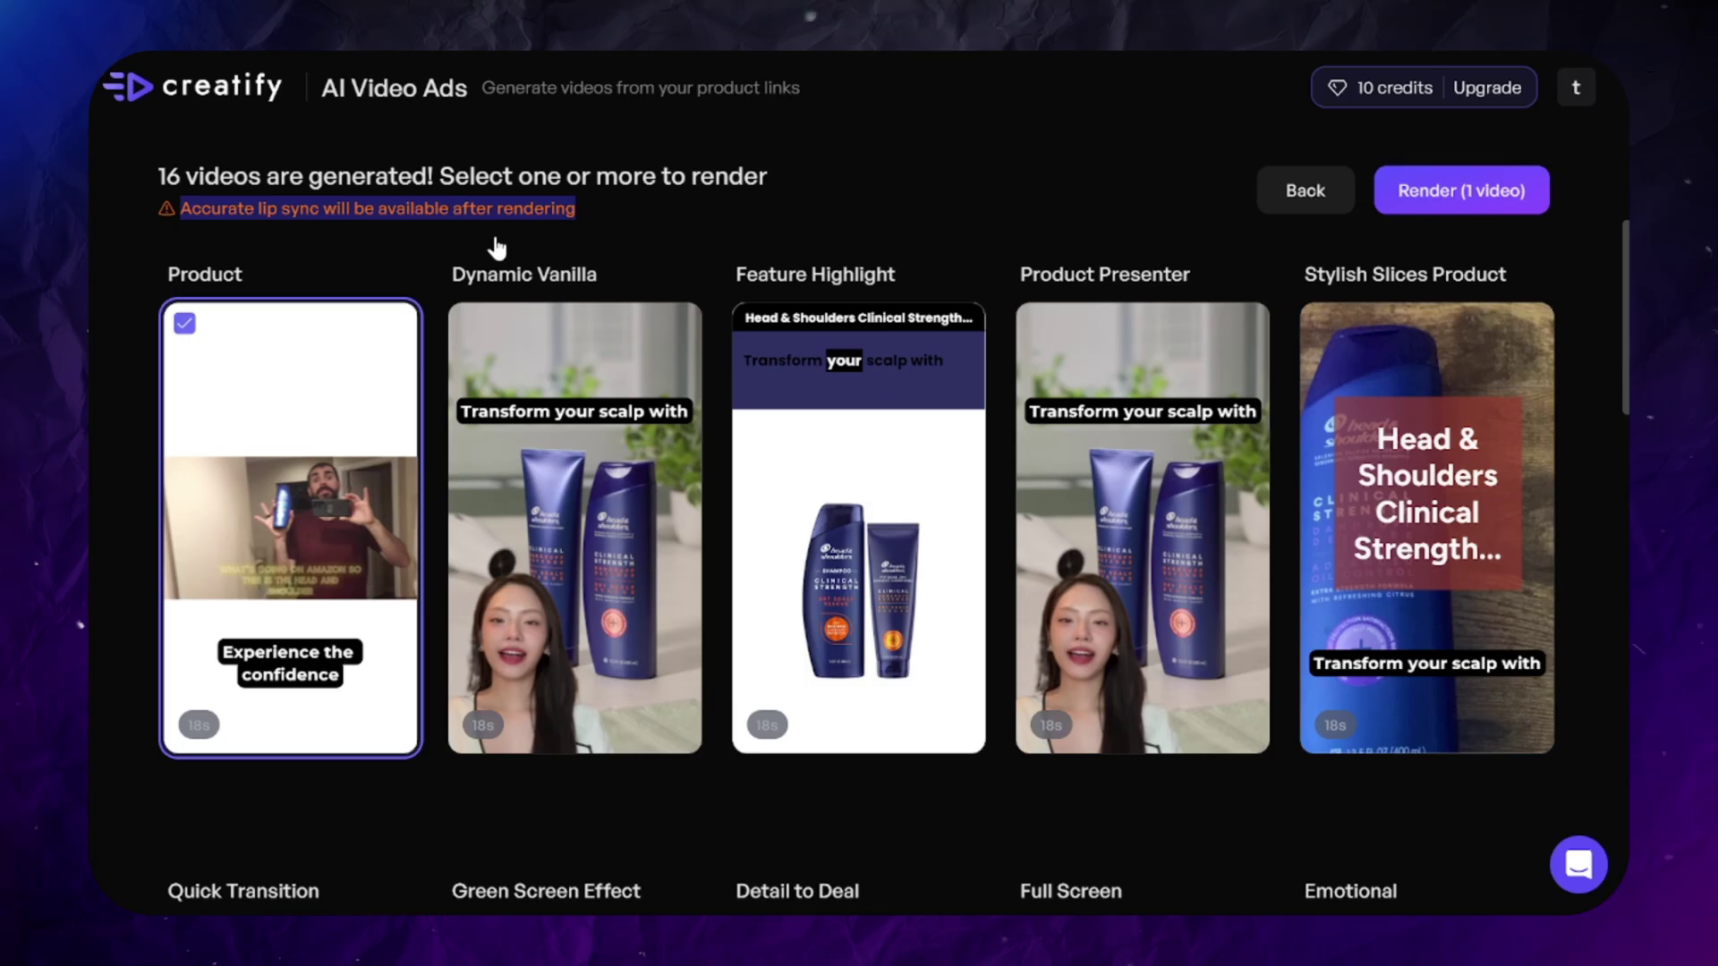
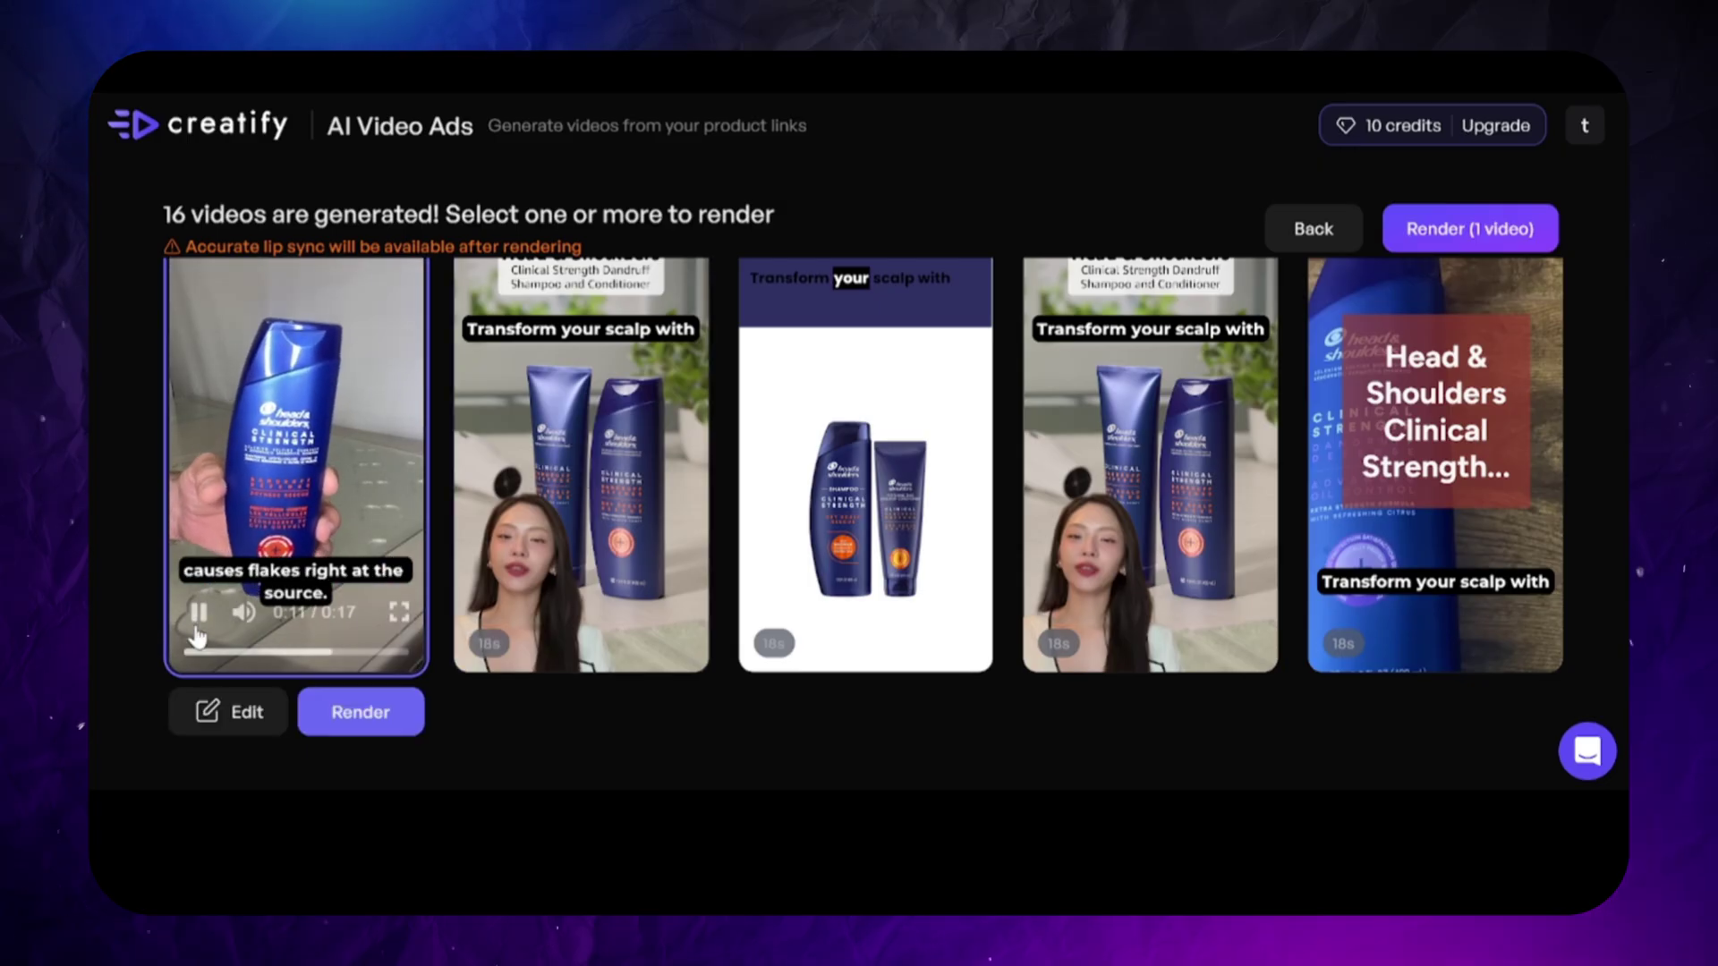
{"action": "left_click", "coordinate": [588, 467]}
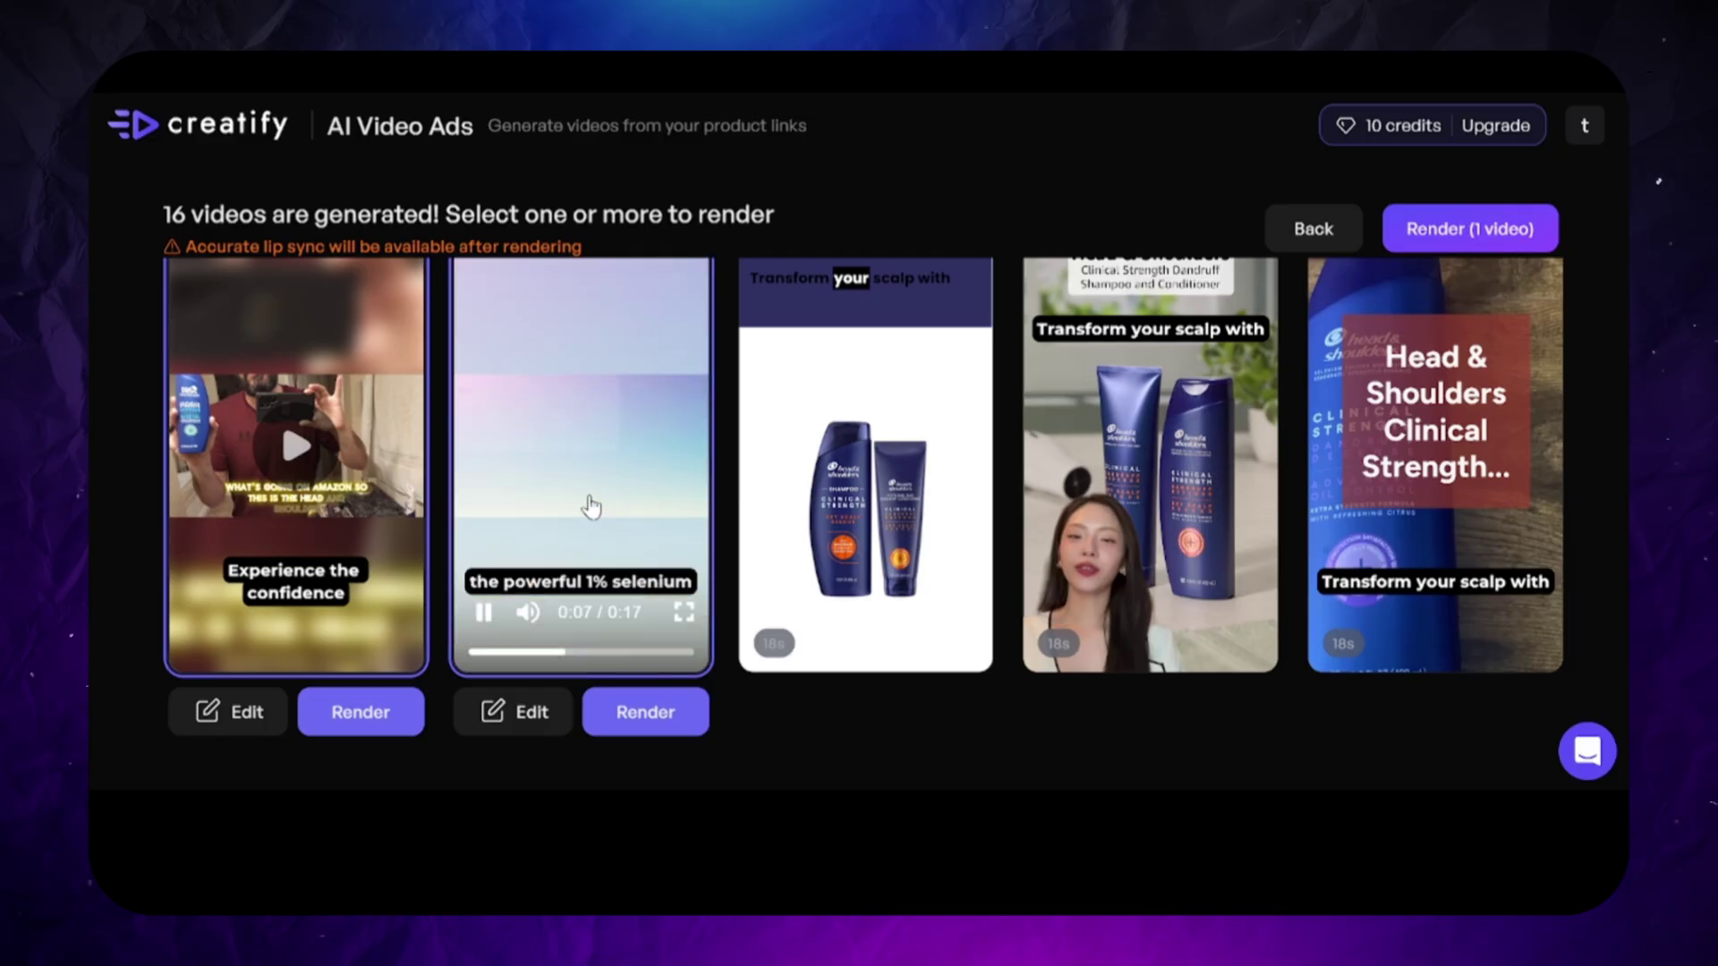
{"action": "mouse_move", "coordinate": [846, 483]}
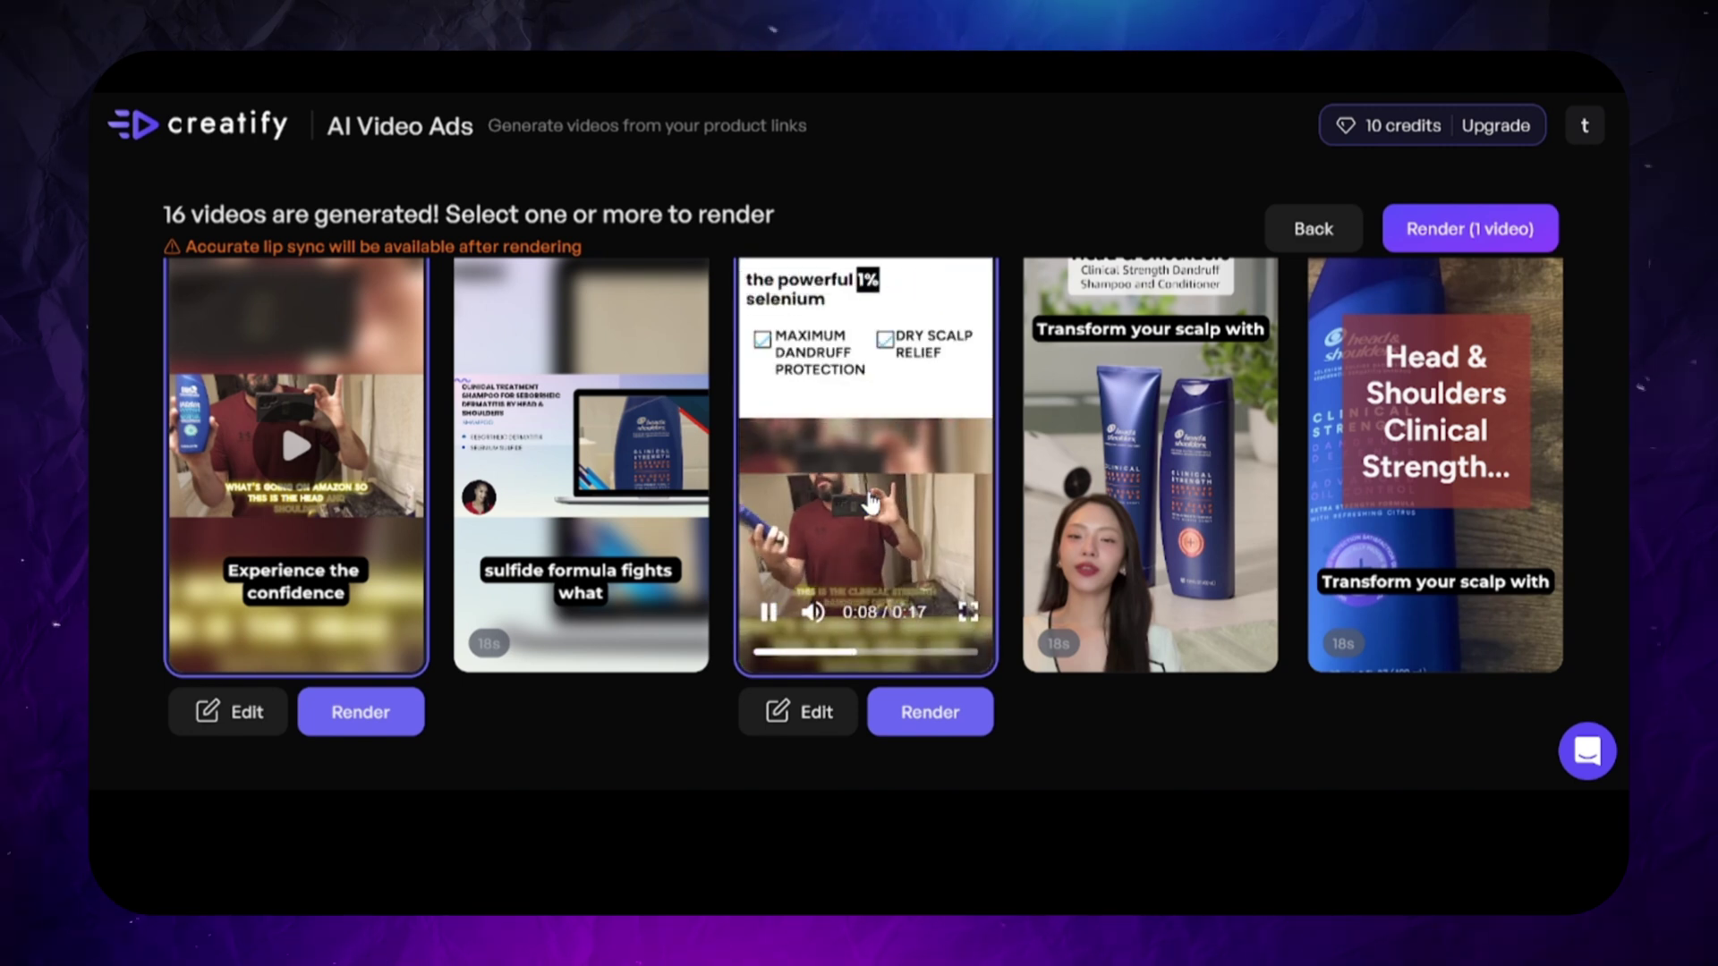
- Open the Product Presenter video ad in Quick edit
{"action": "scroll", "coordinate": [1099, 455], "scroll_direction": "down", "scroll_amount": 1}
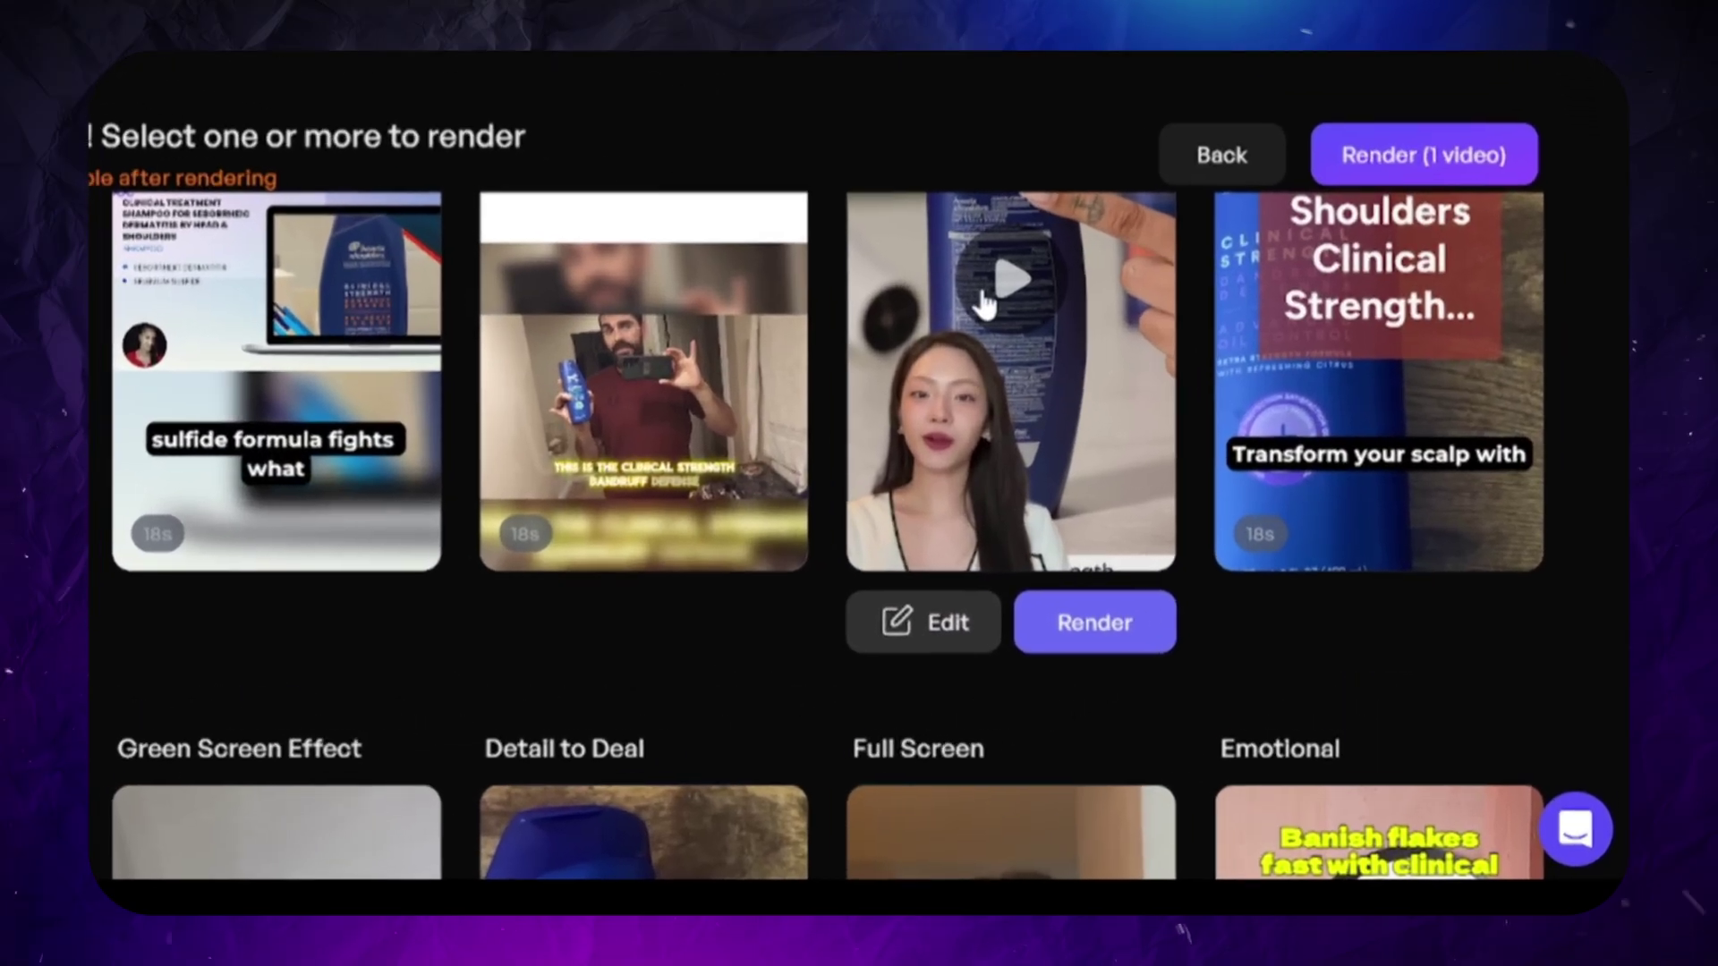
{"action": "left_click", "coordinate": [1096, 587]}
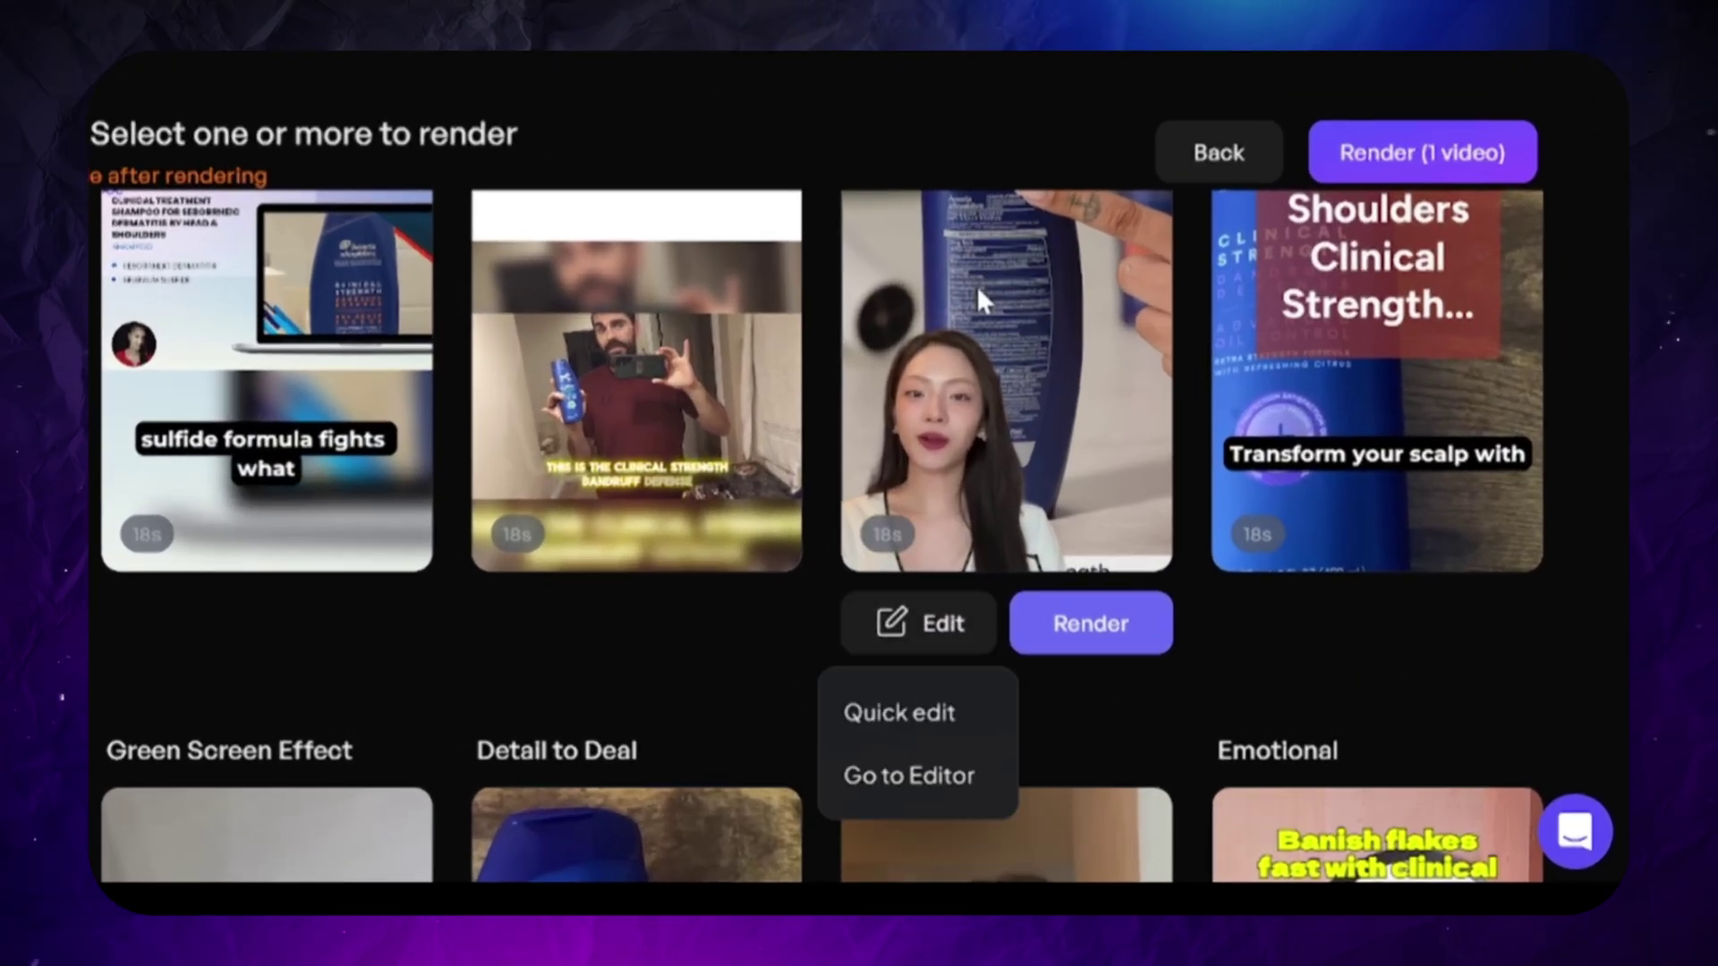
{"action": "left_click", "coordinate": [905, 713]}
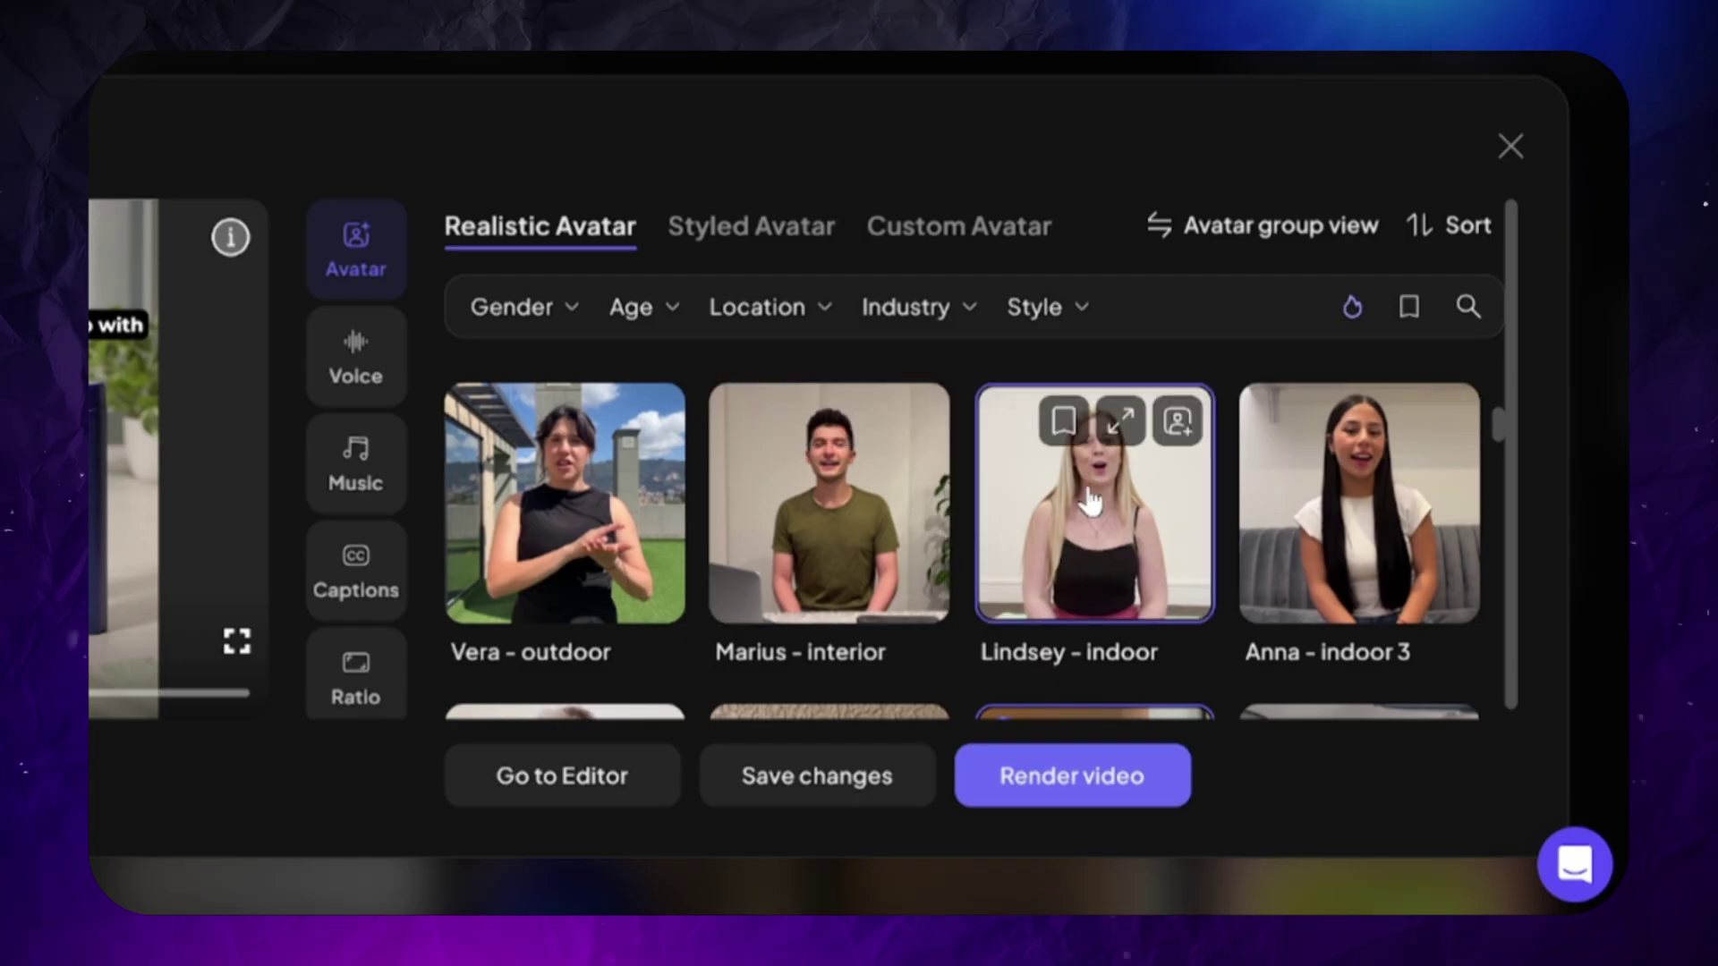
- Look through the voice library, the music library and the option for uploading own music
{"action": "left_click", "coordinate": [355, 354]}
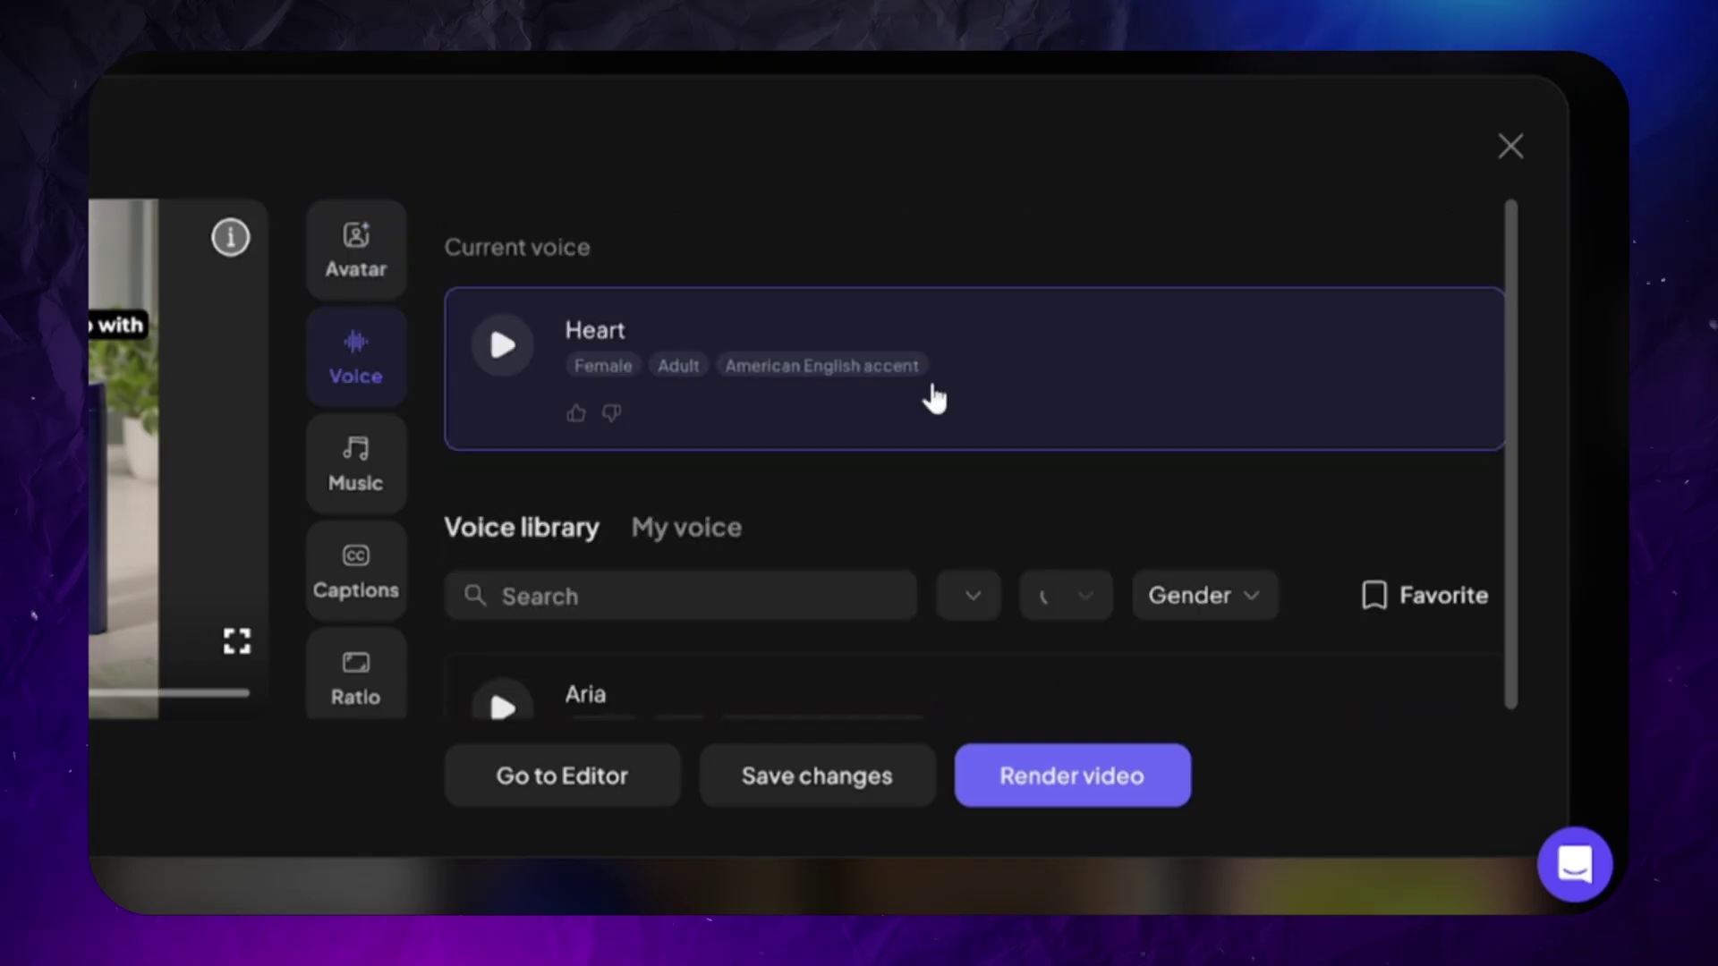
{"action": "scroll", "coordinate": [773, 609], "scroll_direction": "down", "scroll_amount": 3}
{"action": "scroll", "coordinate": [773, 608], "scroll_direction": "down", "scroll_amount": 2}
{"action": "left_click", "coordinate": [384, 484]}
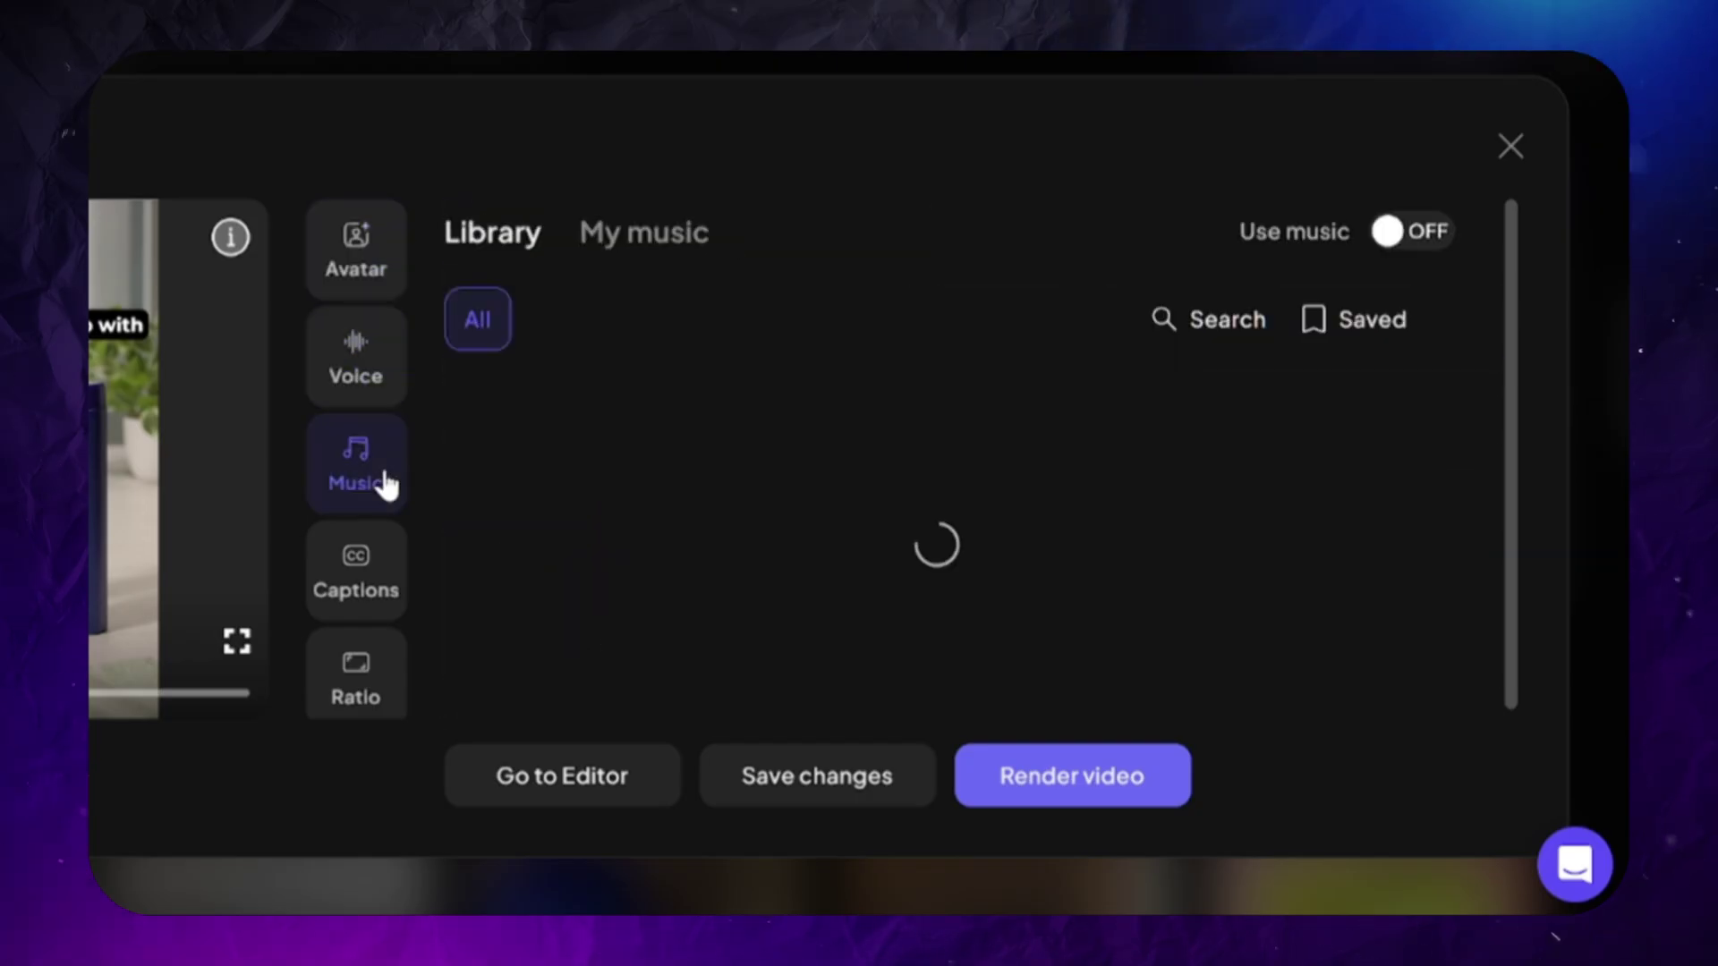
{"action": "scroll", "coordinate": [814, 591], "scroll_direction": "down", "scroll_amount": 3}
{"action": "scroll", "coordinate": [816, 586], "scroll_direction": "down", "scroll_amount": 3}
{"action": "scroll", "coordinate": [823, 580], "scroll_direction": "up", "scroll_amount": 3}
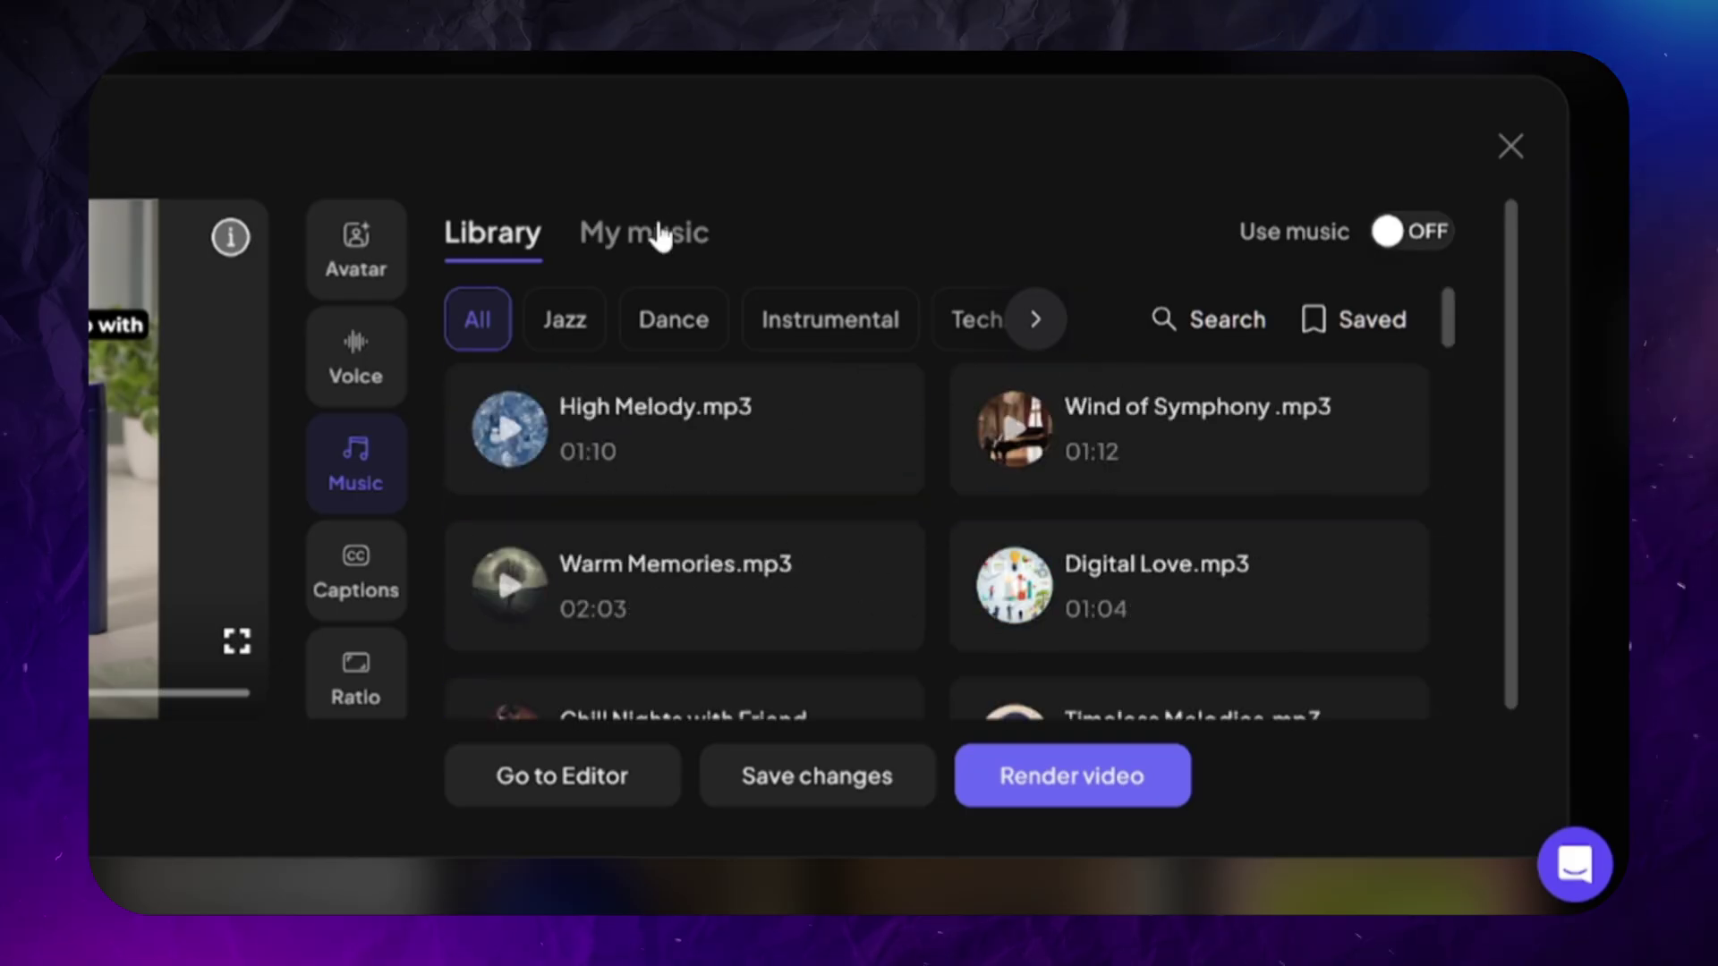
{"action": "left_click", "coordinate": [661, 238]}
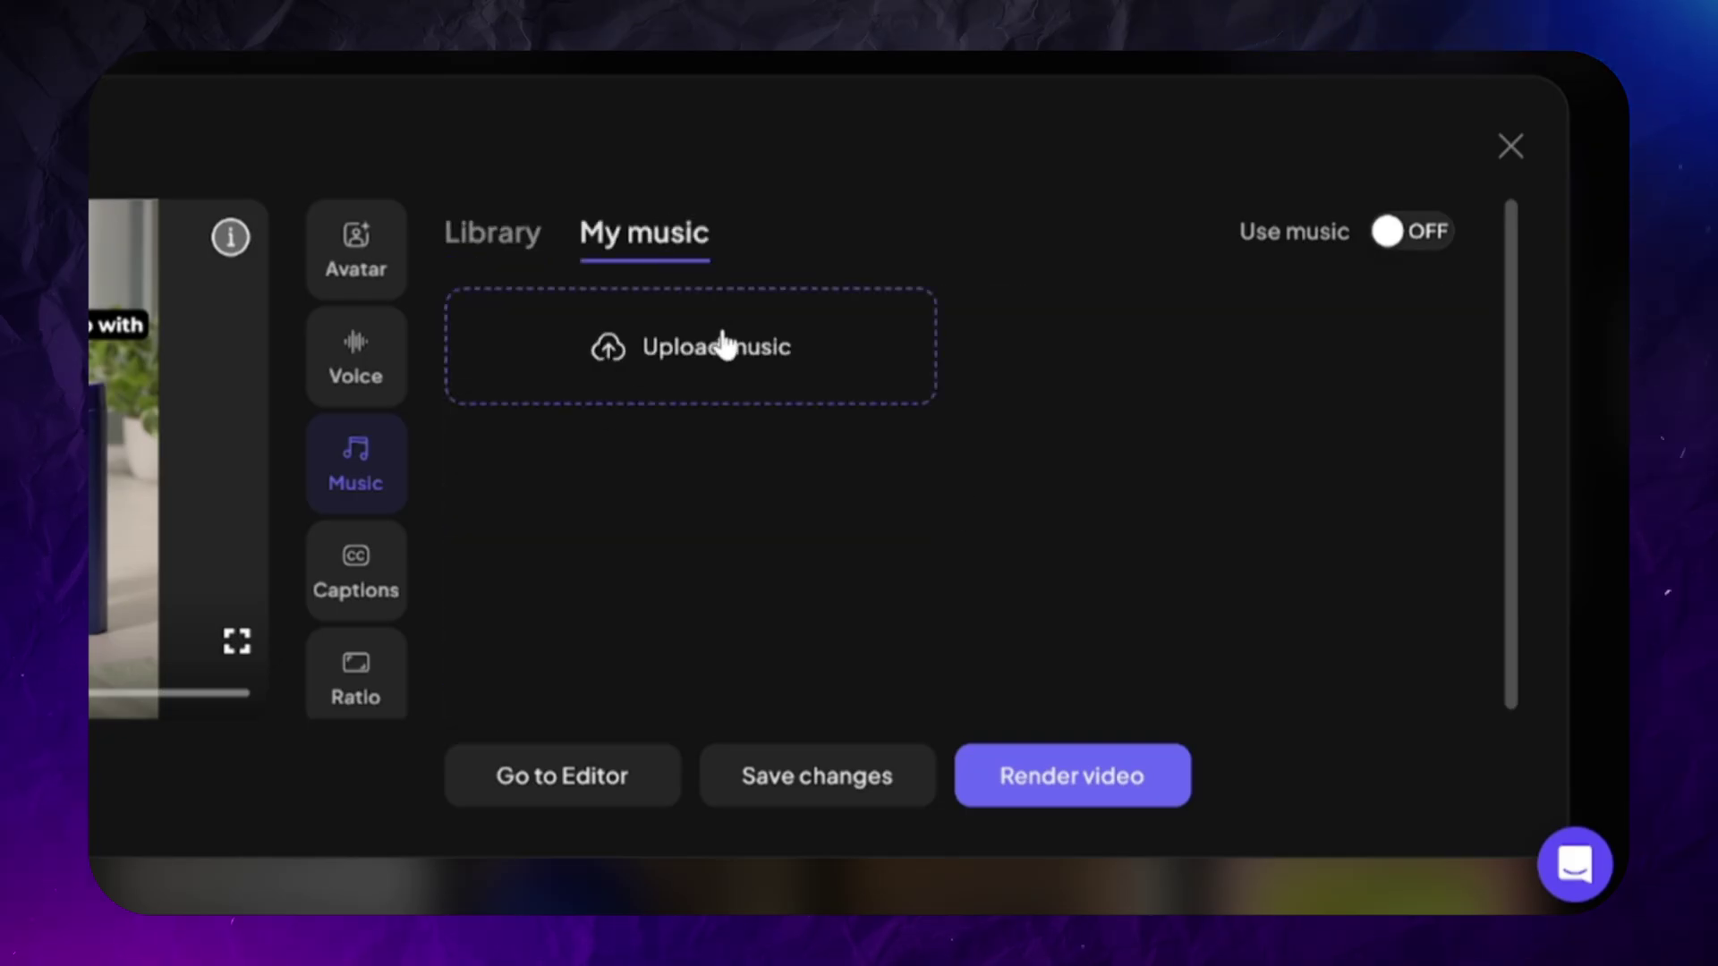
- Look through the caption styles and the aspect ratio options for the Product Presenter video ad
{"action": "left_click", "coordinate": [356, 580]}
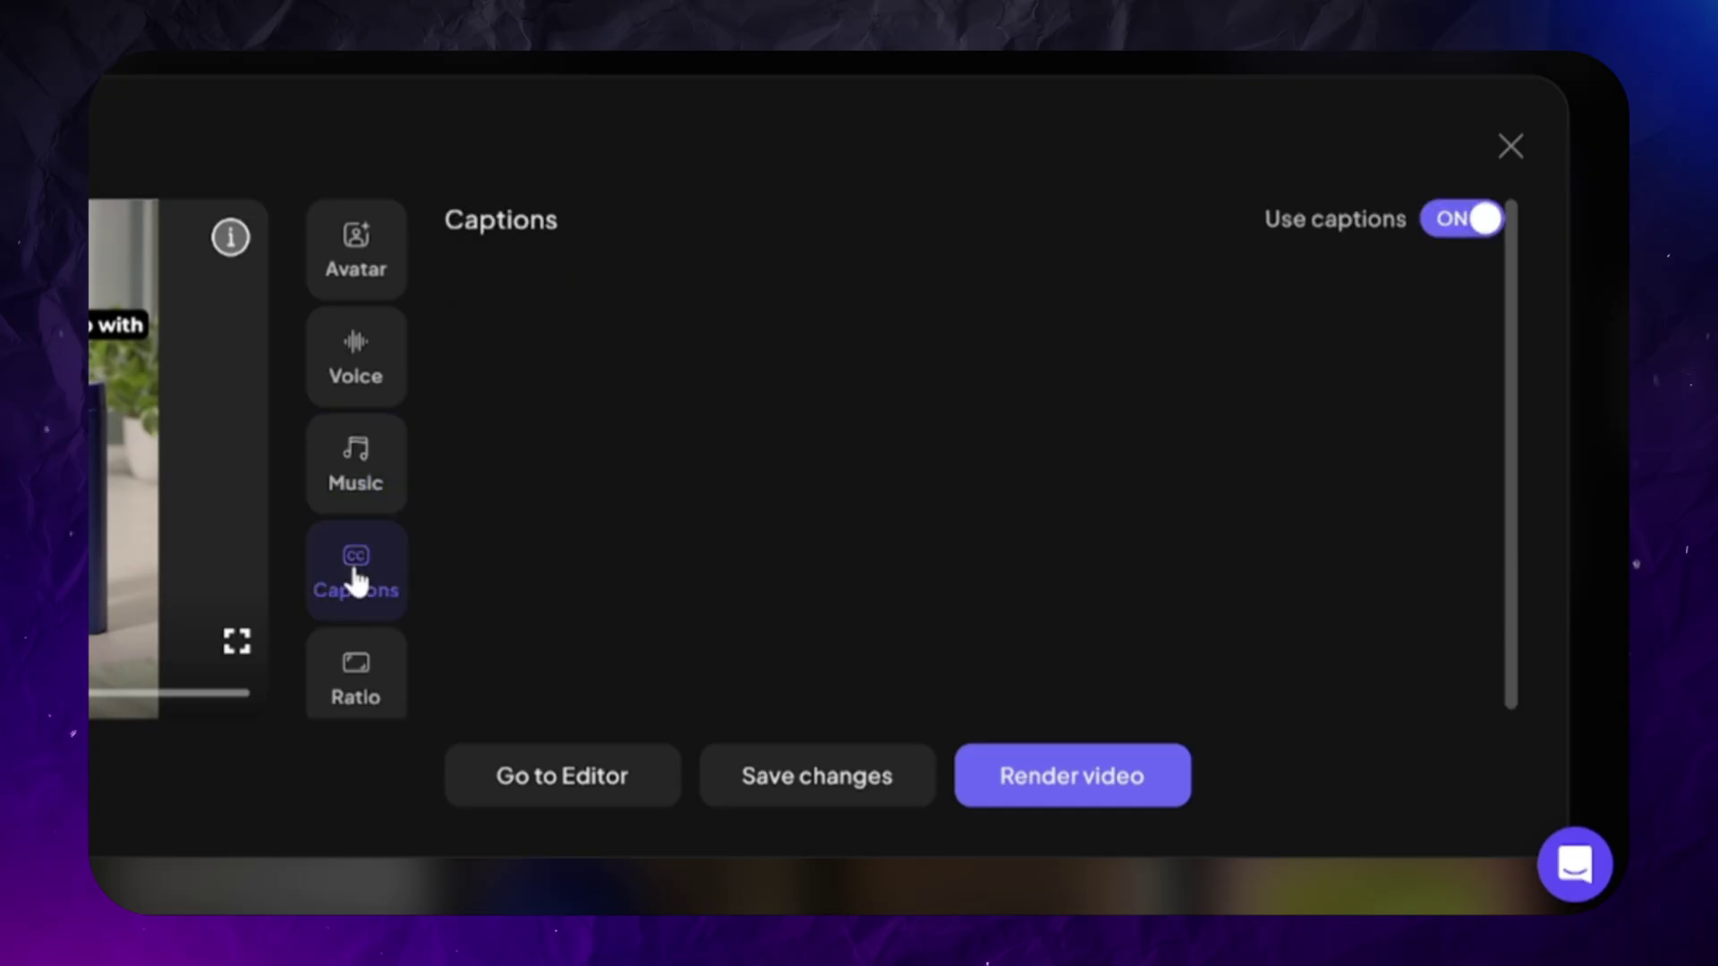
{"action": "scroll", "coordinate": [886, 448], "scroll_direction": "down", "scroll_amount": 2}
{"action": "scroll", "coordinate": [906, 477], "scroll_direction": "down", "scroll_amount": 6}
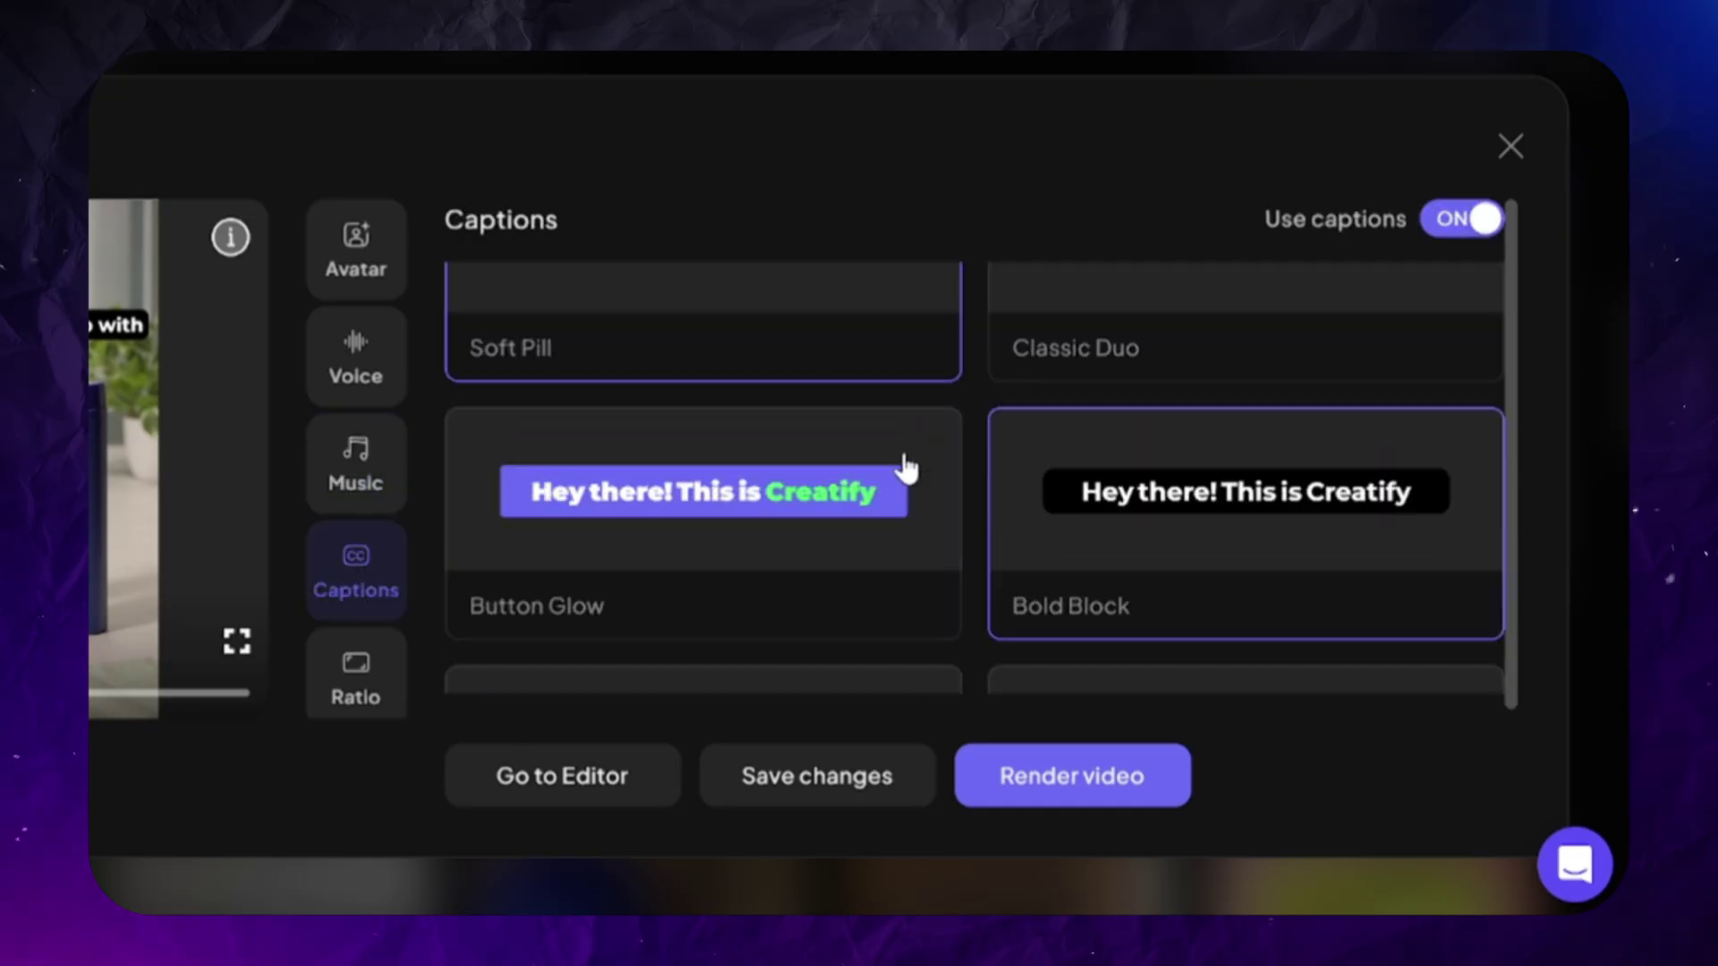
{"action": "left_click", "coordinate": [349, 698]}
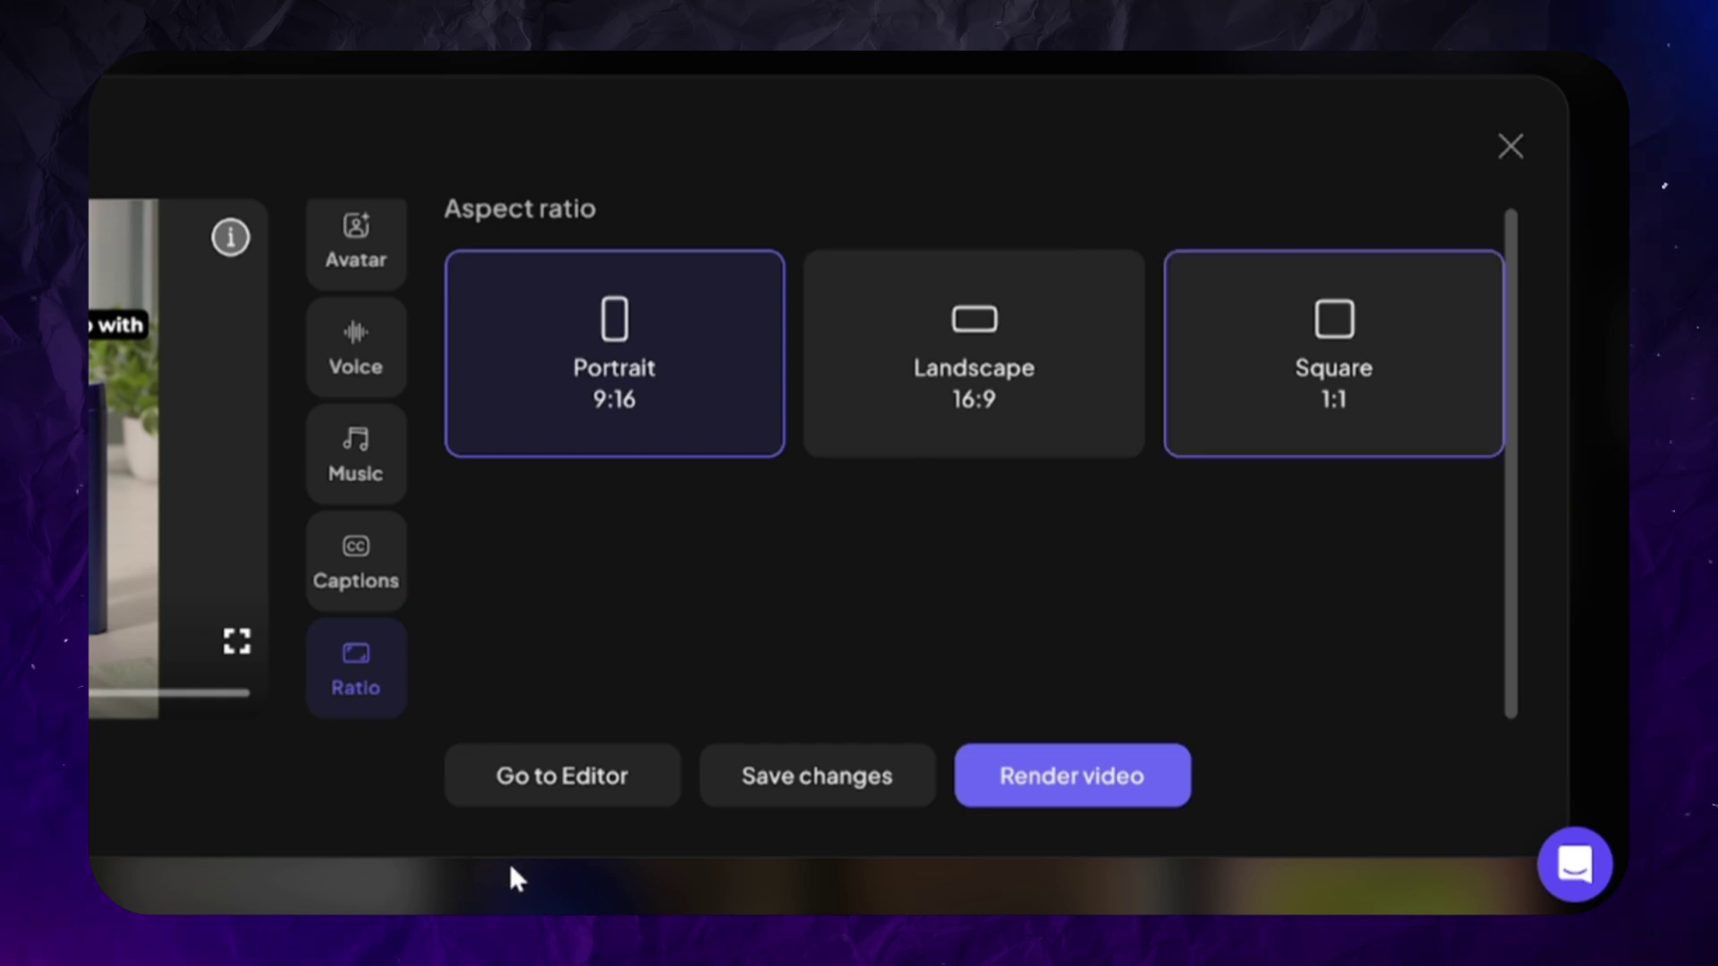
- Open the video ad in the full editor and review the scene scripts and the options for Scene 2
{"action": "left_click", "coordinate": [564, 786]}
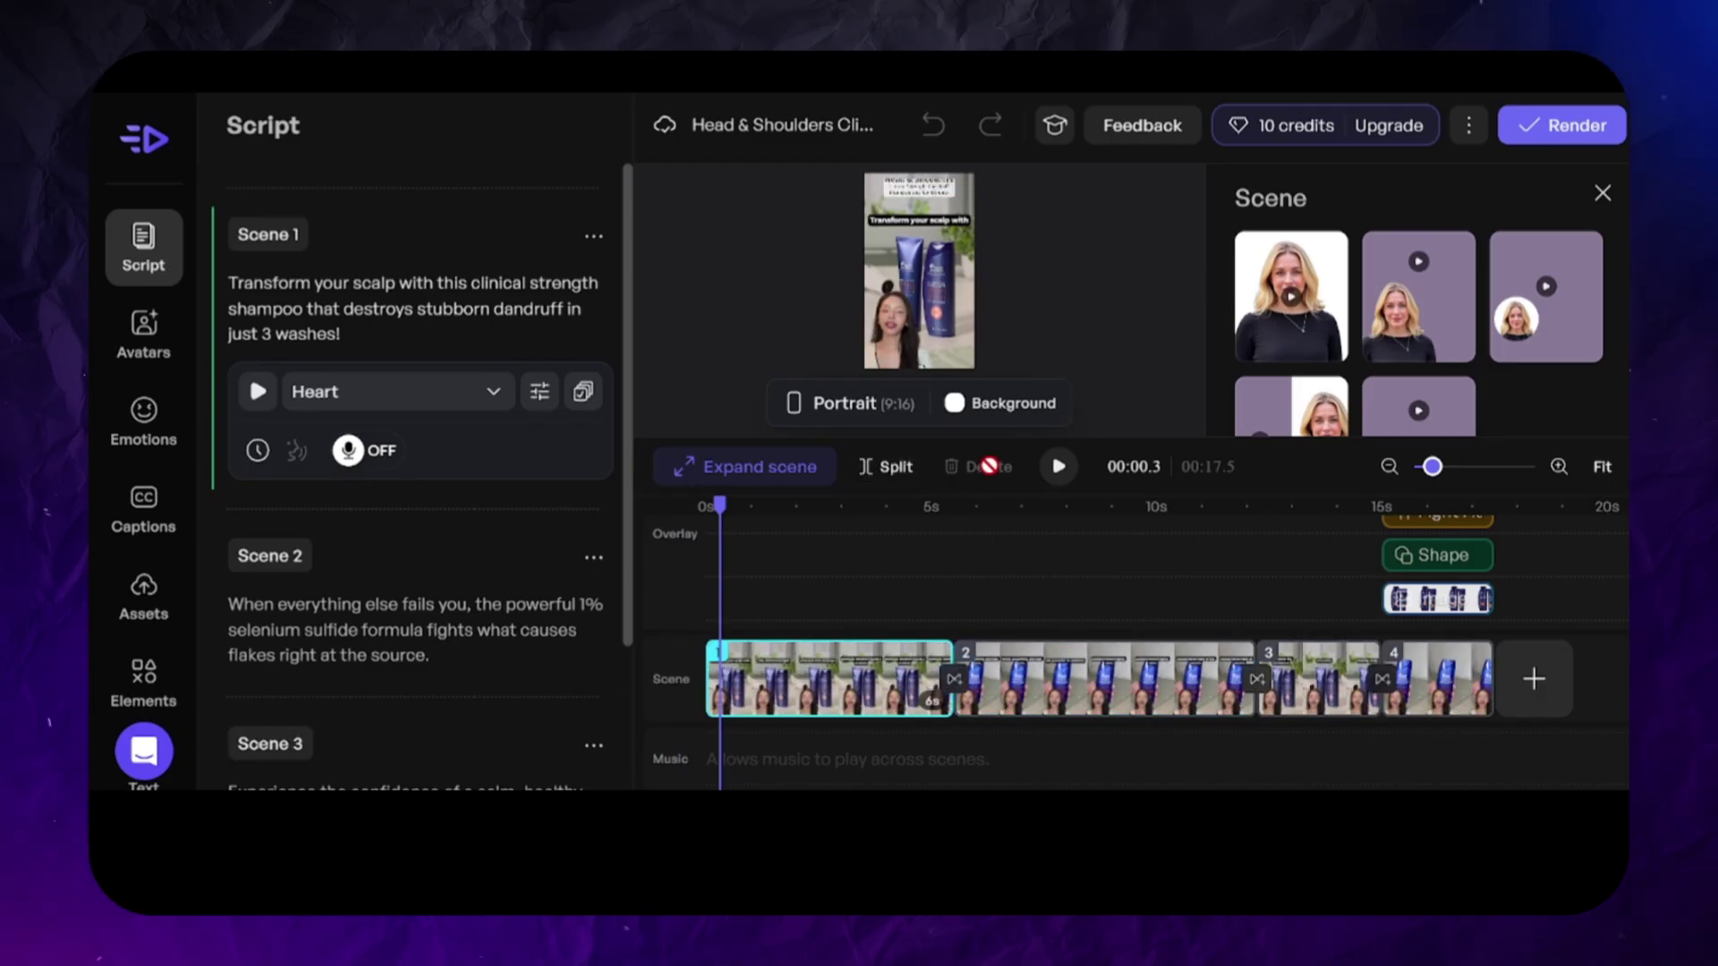
{"action": "scroll", "coordinate": [384, 421], "scroll_direction": "down", "scroll_amount": 3}
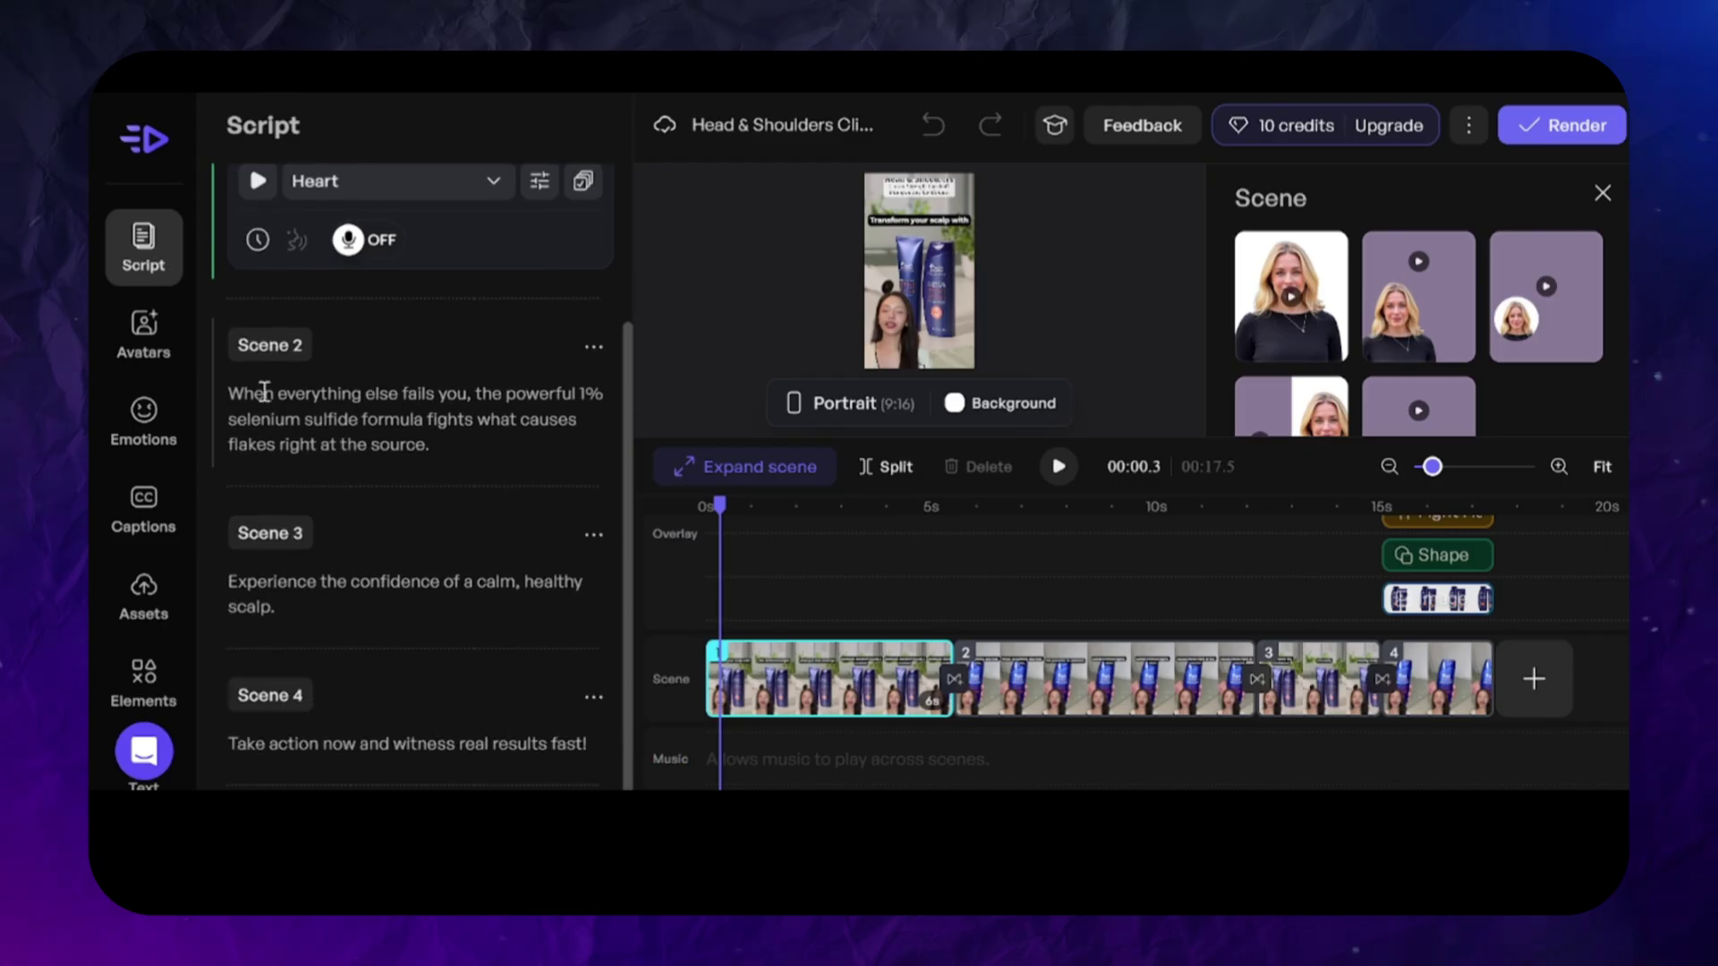
{"action": "left_click", "coordinate": [592, 349]}
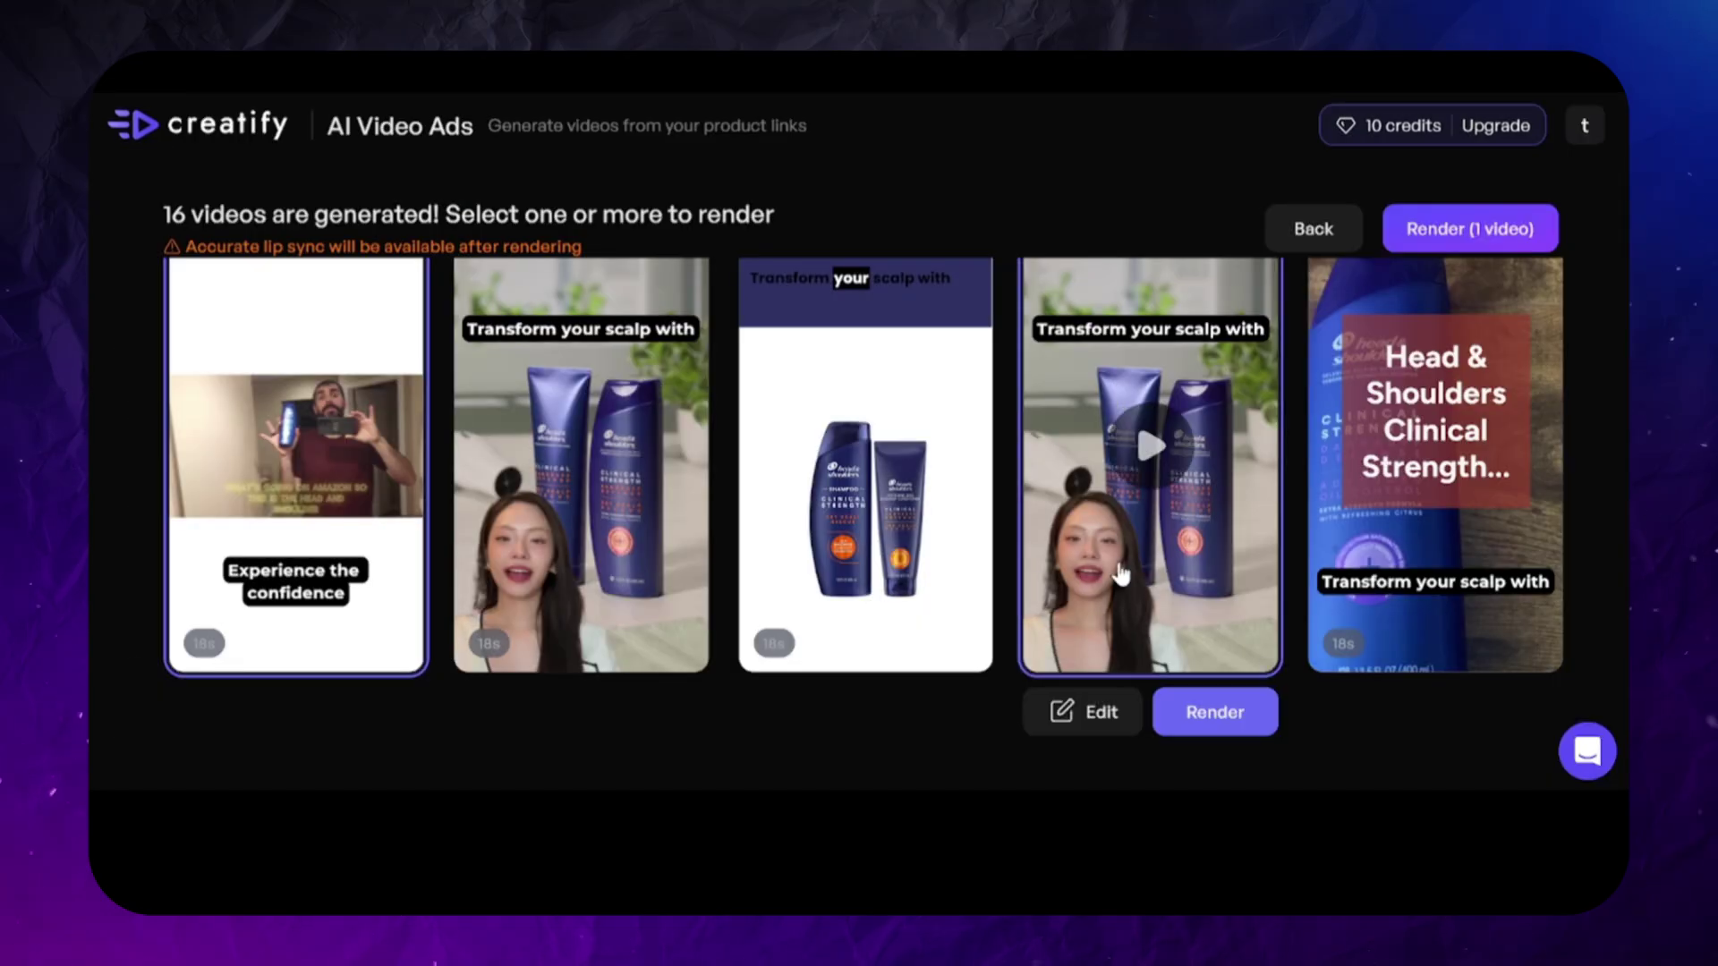
- Render the Product Presenter video ad with the available credits and open the options of its project
{"action": "left_click", "coordinate": [1218, 716]}
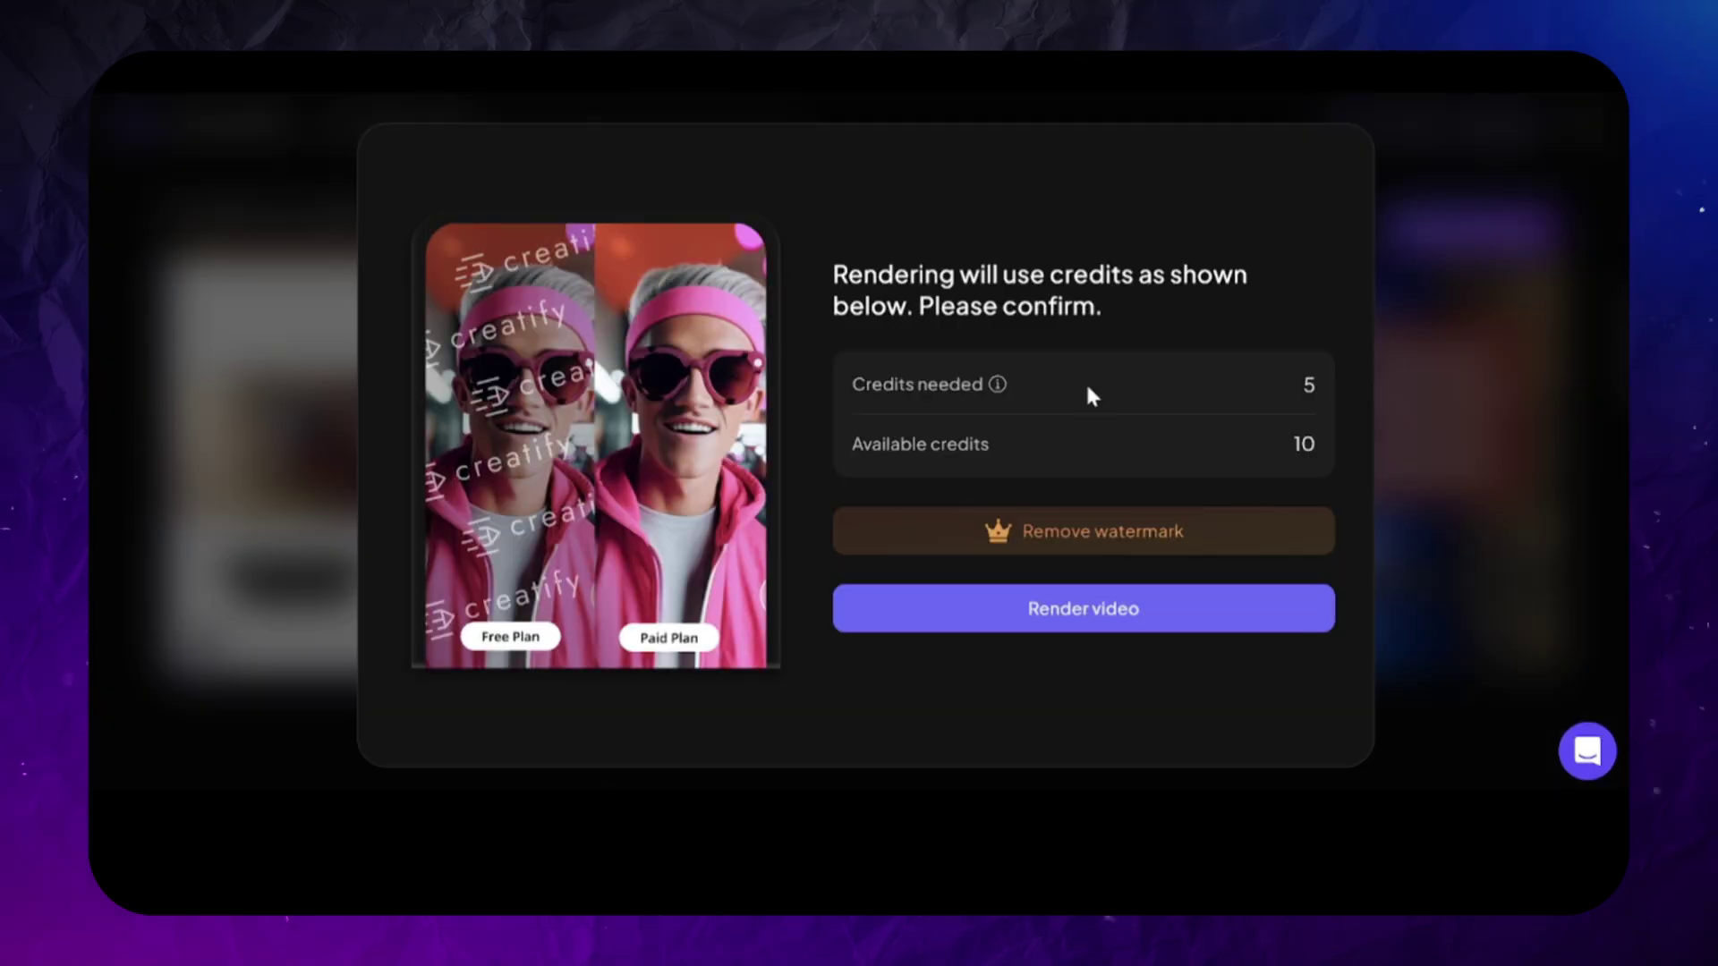
{"action": "left_click", "coordinate": [1028, 614]}
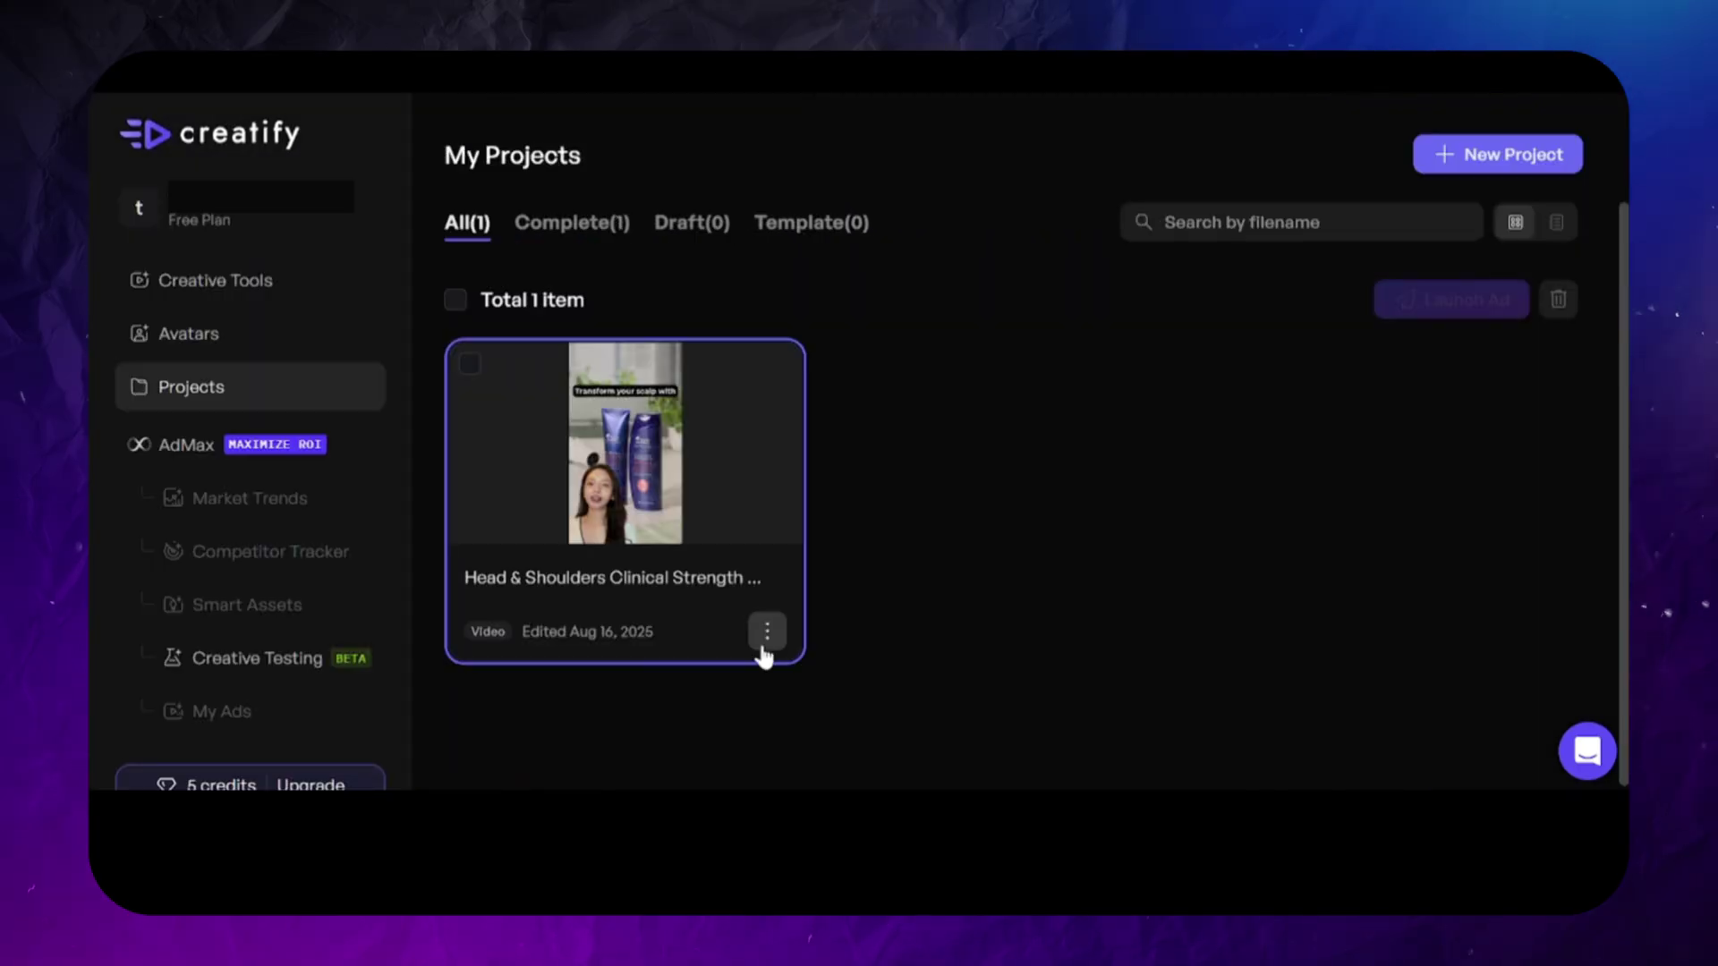
{"action": "left_click", "coordinate": [766, 634]}
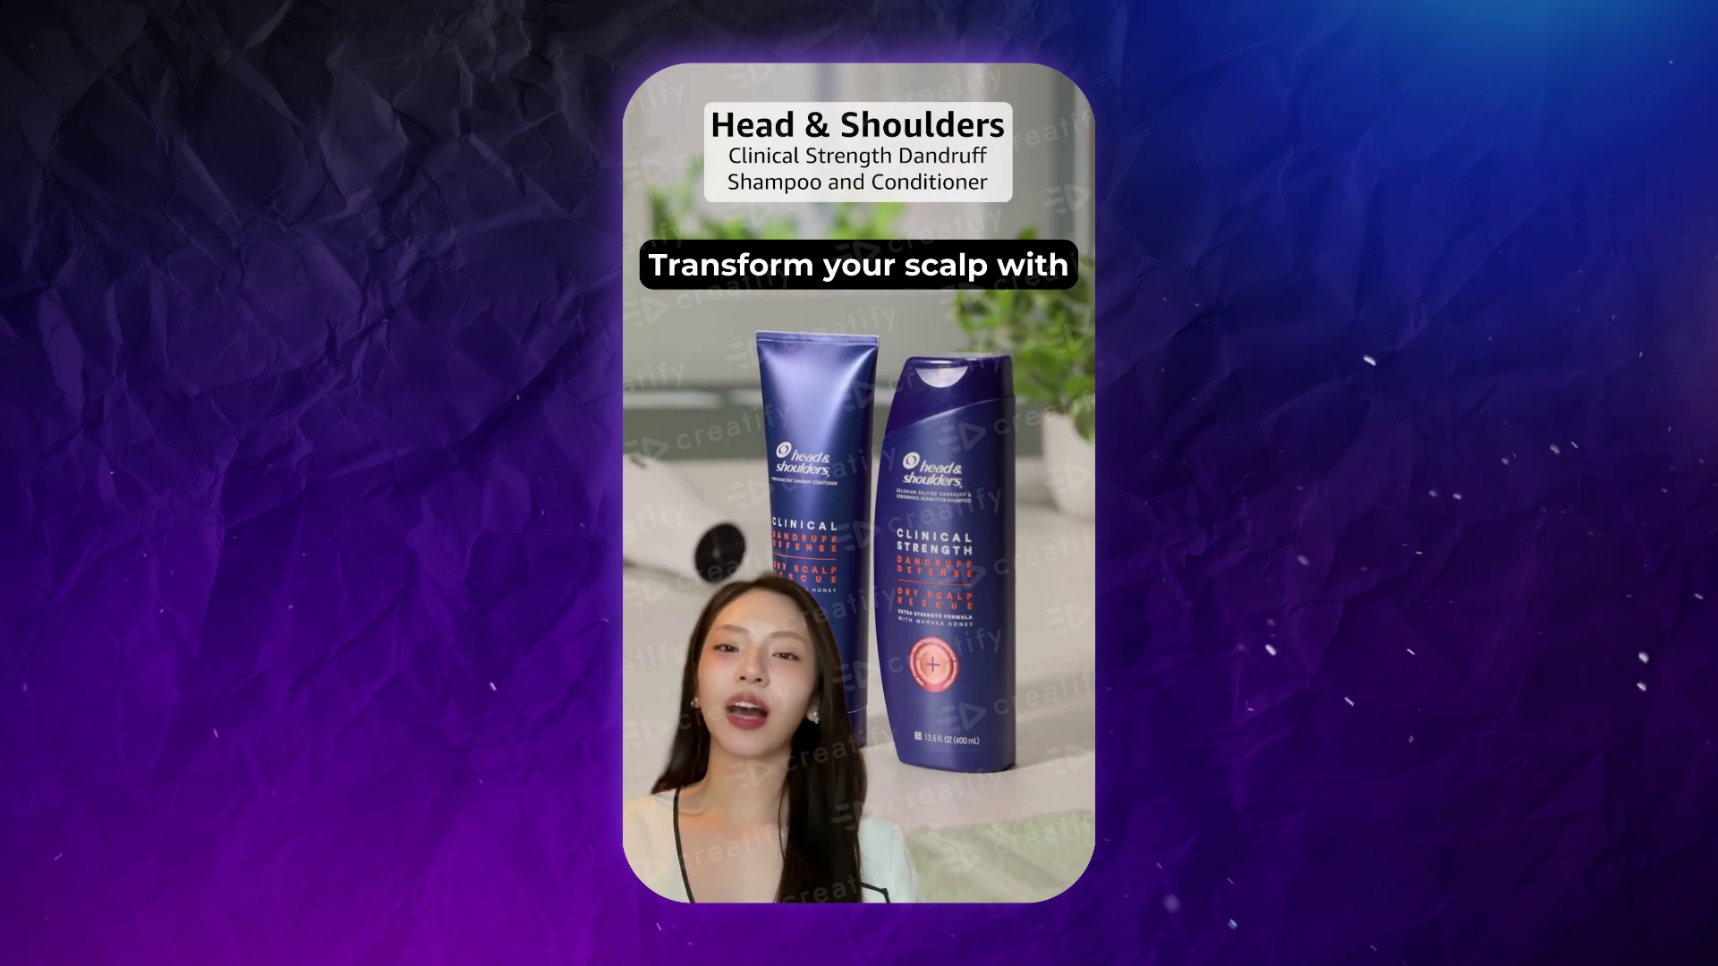